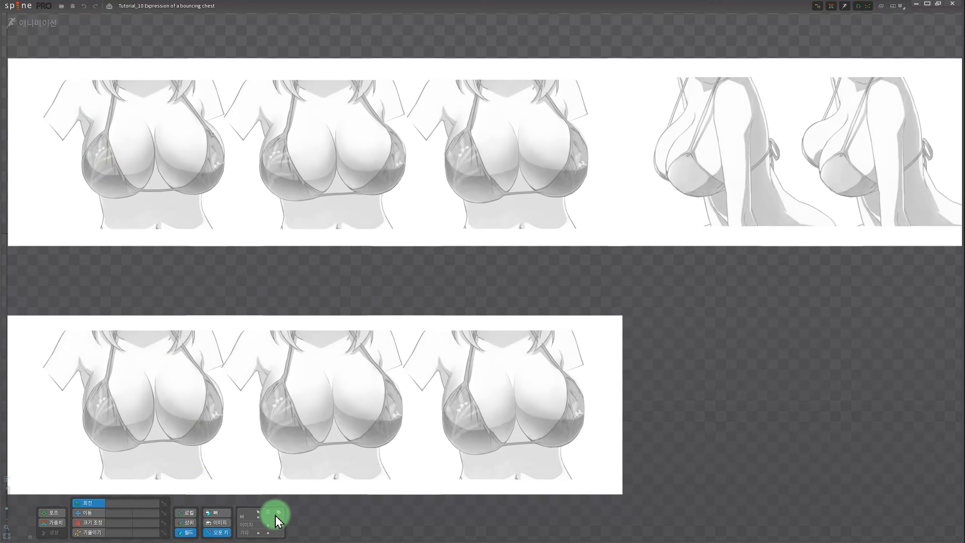
# Look over the rigged chest bounce samples and the two ball rigs beside them in the animation scene.
pyautogui.moveTo(299, 283); pyautogui.dragTo(351, 283)
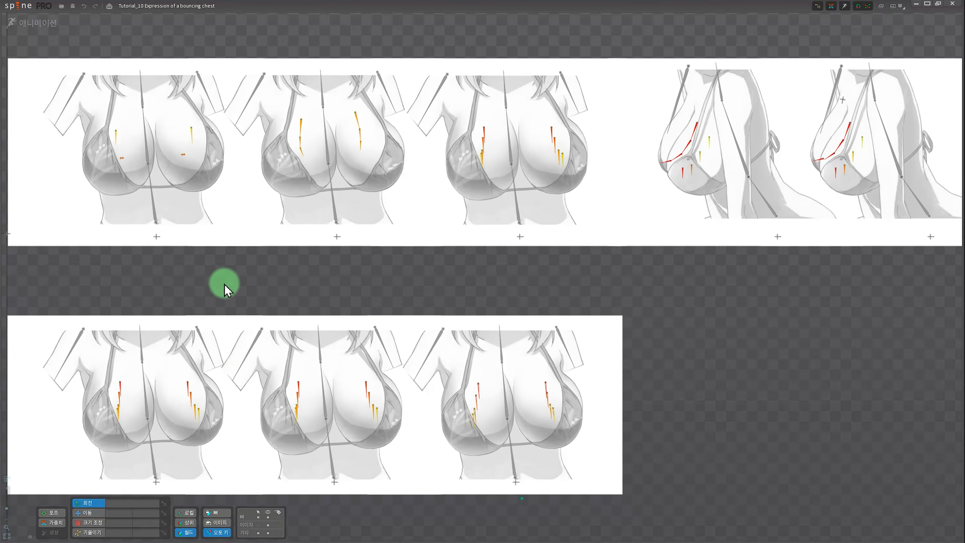
pyautogui.moveTo(213, 282); pyautogui.dragTo(443, 272)
pyautogui.moveTo(183, 282); pyautogui.dragTo(627, 261)
pyautogui.moveTo(407, 263); pyautogui.dragTo(539, 263)
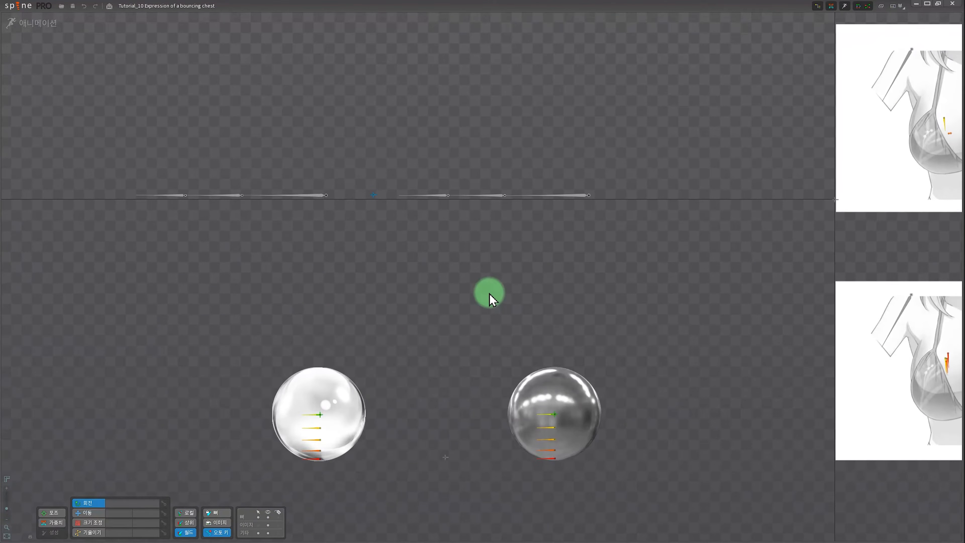
pyautogui.scroll(1, 489, 293)
pyautogui.moveTo(455, 308); pyautogui.dragTo(552, 340)
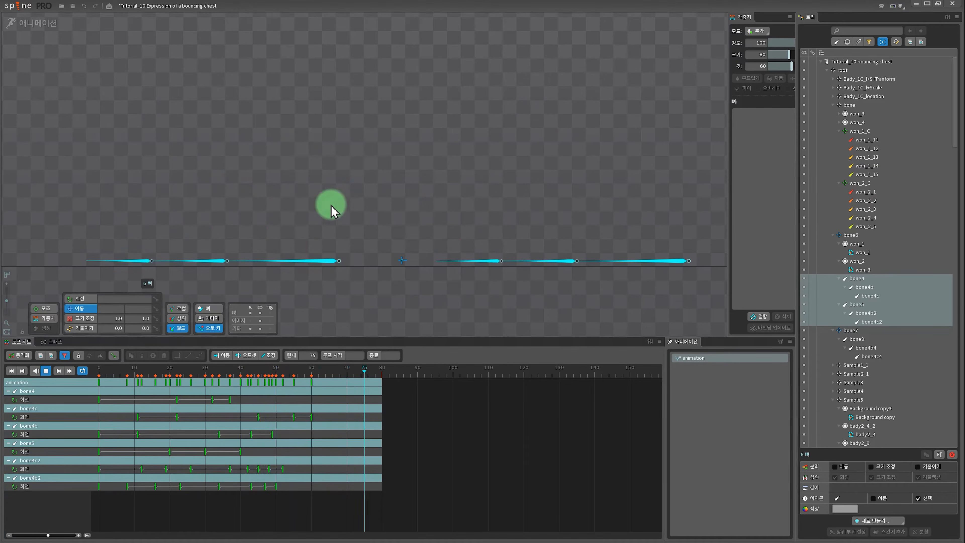
# Switch to Photoshop and trace a pink S-curve between the opposite corners of the graph reference image.
pyautogui.hotkey('alt', 'Tab')
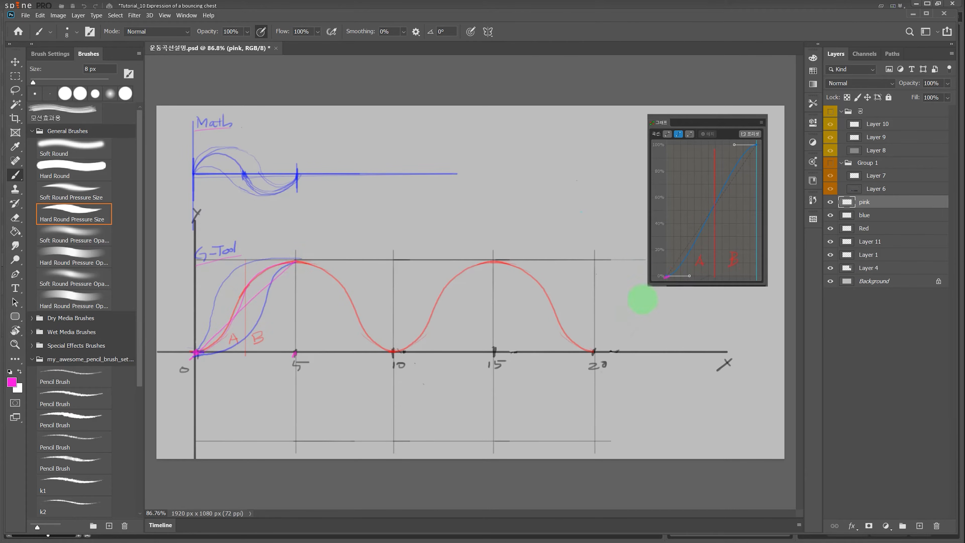
pyautogui.moveTo(757, 147); pyautogui.dragTo(664, 262)
pyautogui.moveTo(752, 149); pyautogui.dragTo(662, 275)
pyautogui.hotkey('ctrl', 'z')
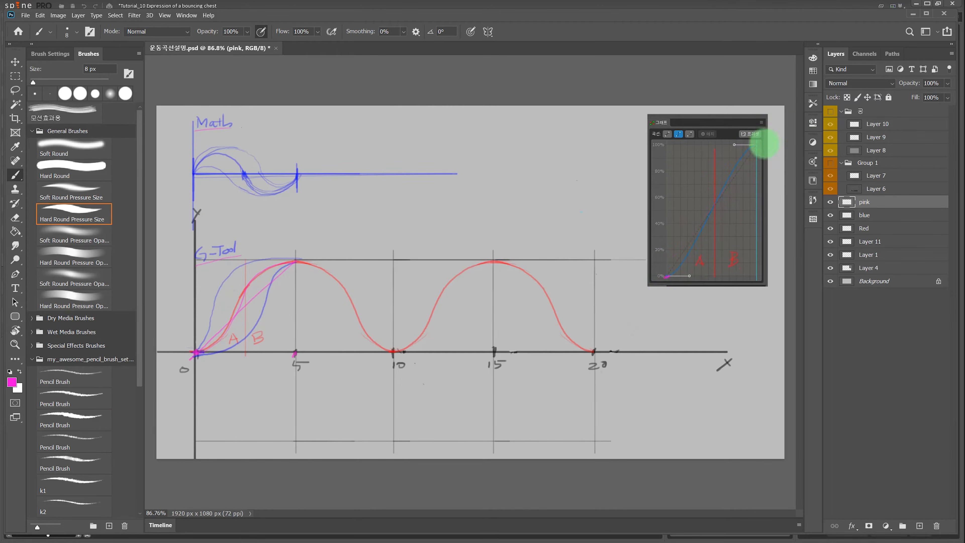
pyautogui.moveTo(756, 146)
pyautogui.mouseDown()
pyautogui.moveTo(729, 165)
pyautogui.moveTo(702, 239)
pyautogui.moveTo(664, 277)
pyautogui.mouseUp()
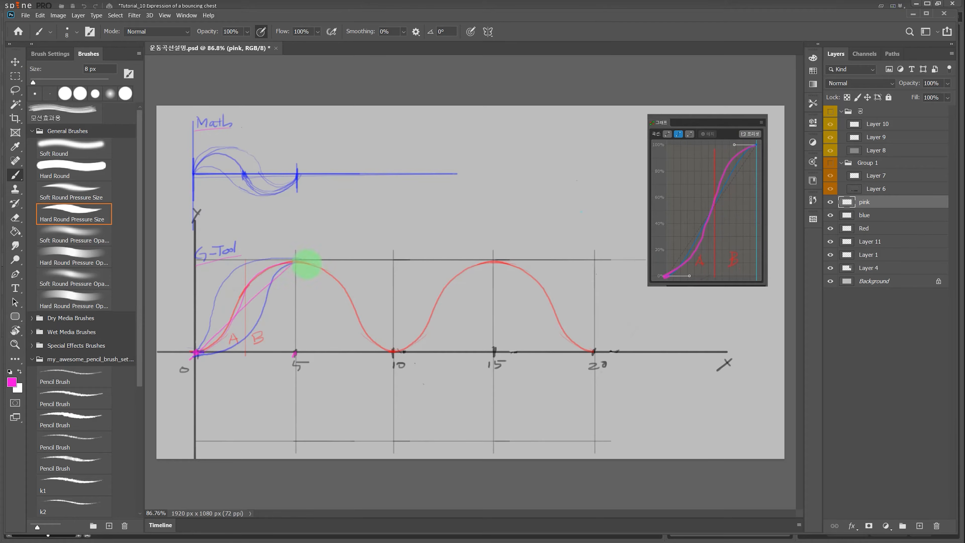
# Trace the middle Math wave in pink and project its zero crossing down to a marked point on the red G-Tool curve.
pyautogui.click(196, 354)
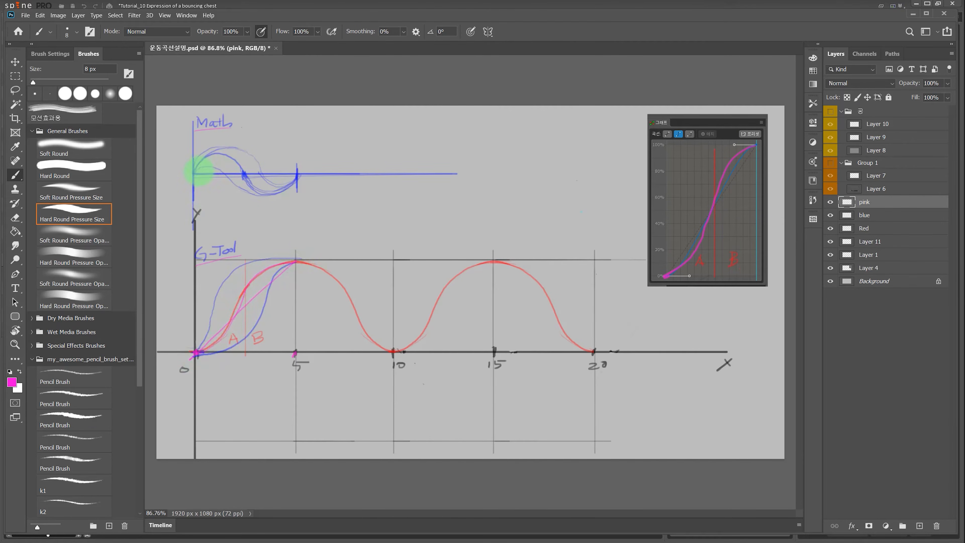
pyautogui.moveTo(219, 156)
pyautogui.mouseDown()
pyautogui.moveTo(270, 198)
pyautogui.moveTo(304, 172)
pyautogui.mouseUp()
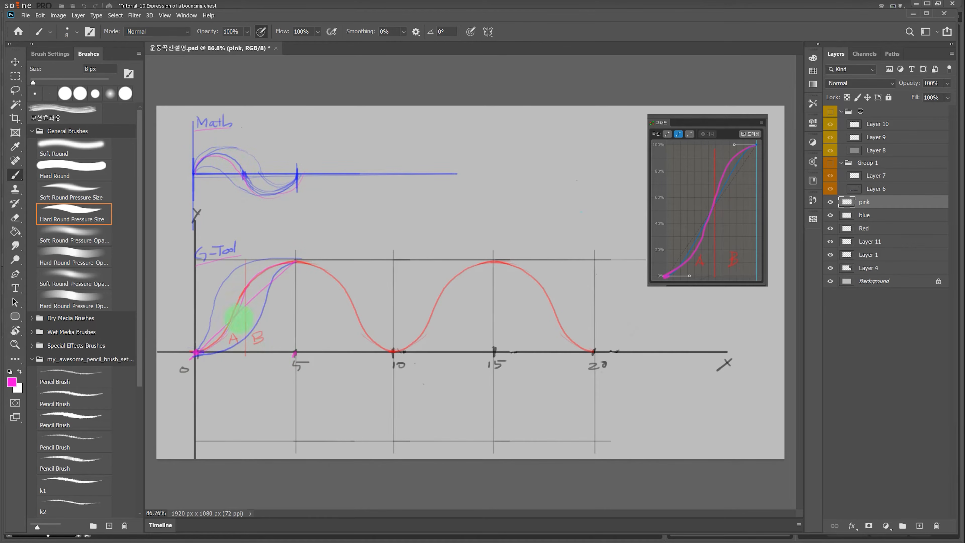
pyautogui.moveTo(244, 176); pyautogui.dragTo(249, 296)
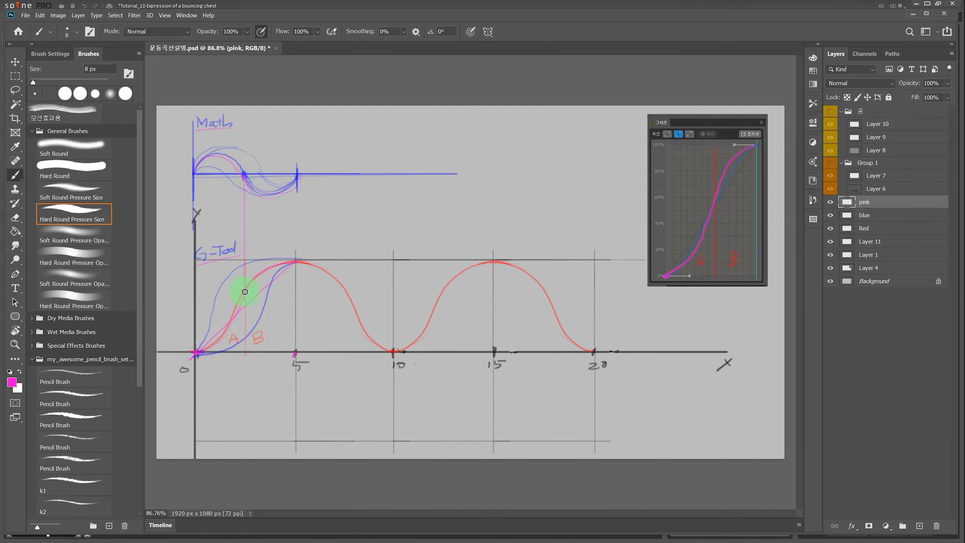
pyautogui.moveTo(241, 289); pyautogui.dragTo(246, 296)
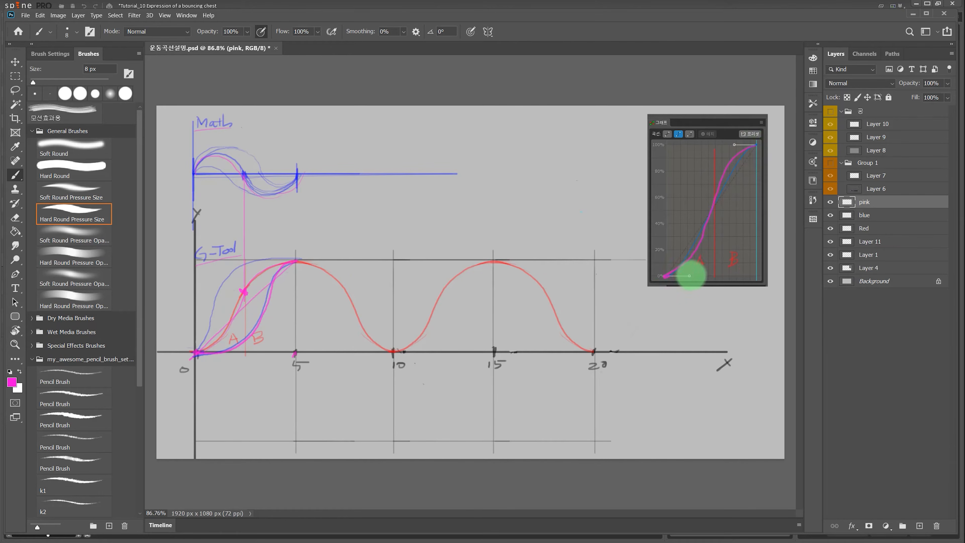
# Draw a slow-start pink curve on the graph image and project the matching Math crossing down to the lower G-Tool curve.
pyautogui.moveTo(691, 276); pyautogui.dragTo(733, 274)
pyautogui.moveTo(664, 275)
pyautogui.mouseDown()
pyautogui.moveTo(709, 273)
pyautogui.moveTo(736, 248)
pyautogui.moveTo(746, 168)
pyautogui.moveTo(762, 145)
pyautogui.moveTo(748, 173)
pyautogui.moveTo(761, 149)
pyautogui.mouseUp()
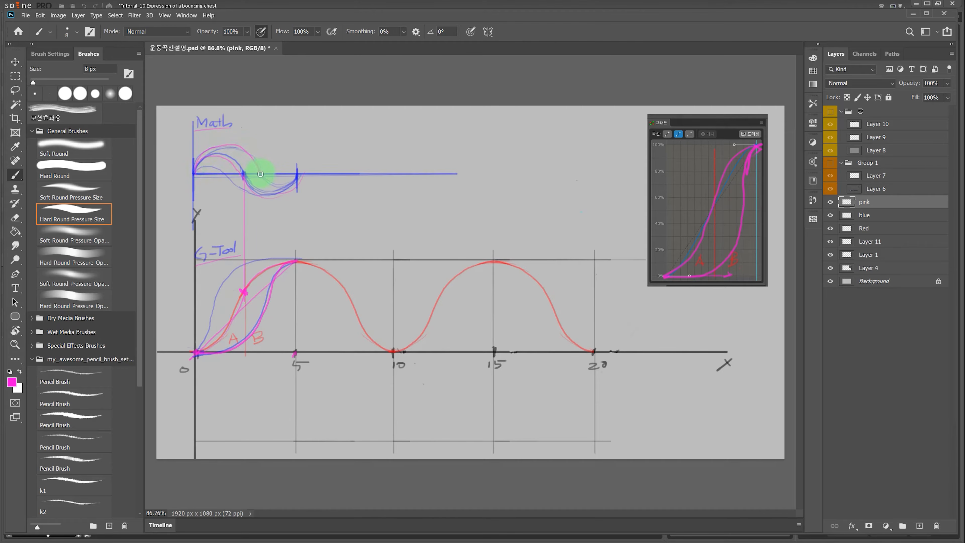
pyautogui.moveTo(260, 175); pyautogui.dragTo(266, 313)
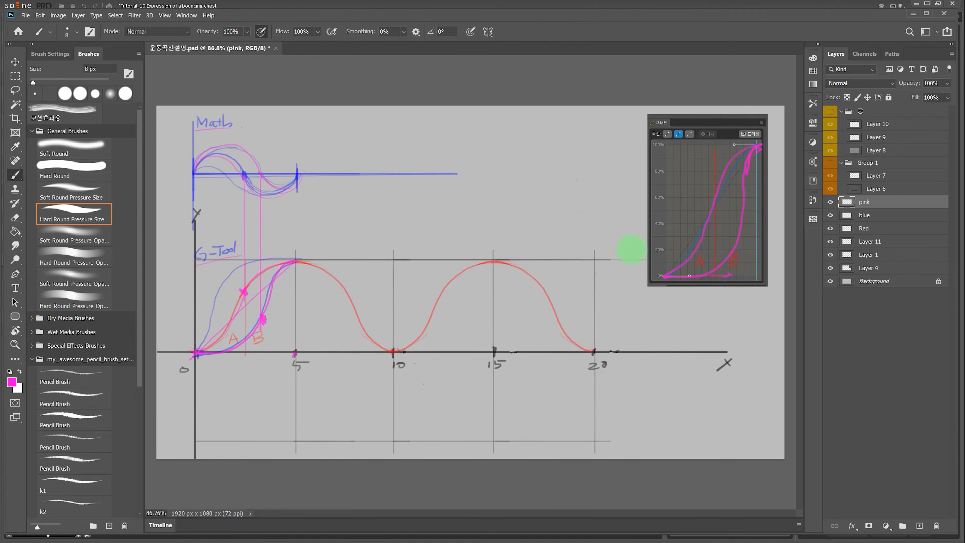
# Draw a fast-start pink curve on the graph image and project its Math crossing down to a marked point on the upper G-Tool curve.
pyautogui.moveTo(675, 261)
pyautogui.mouseDown()
pyautogui.moveTo(708, 164)
pyautogui.moveTo(759, 149)
pyautogui.moveTo(724, 152)
pyautogui.moveTo(681, 204)
pyautogui.mouseUp()
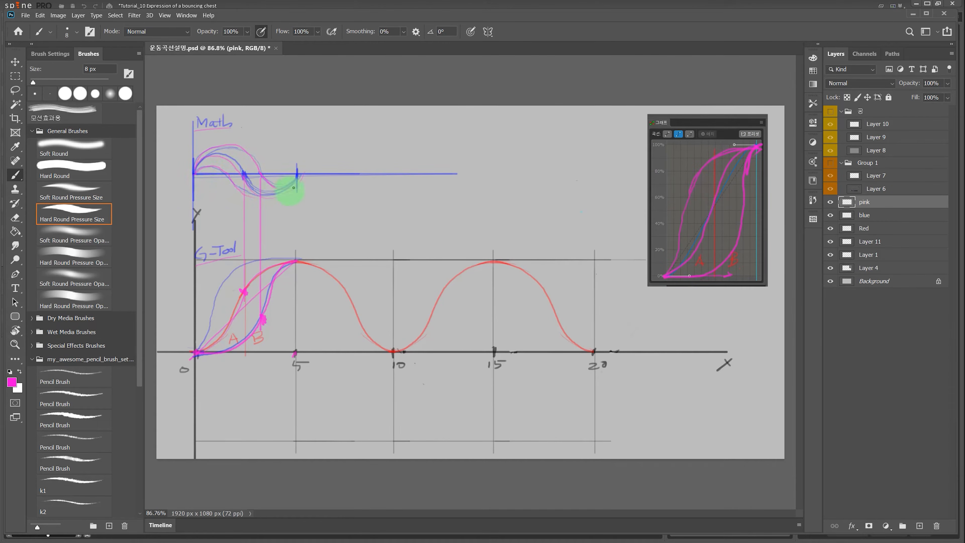
pyautogui.moveTo(230, 175); pyautogui.dragTo(229, 304)
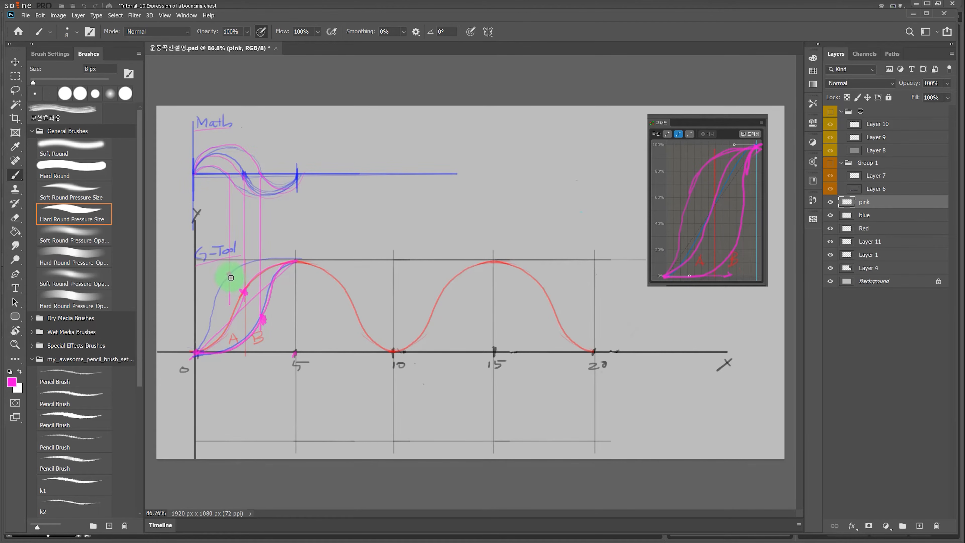
pyautogui.moveTo(230, 273); pyautogui.dragTo(230, 281)
pyautogui.click(267, 322)
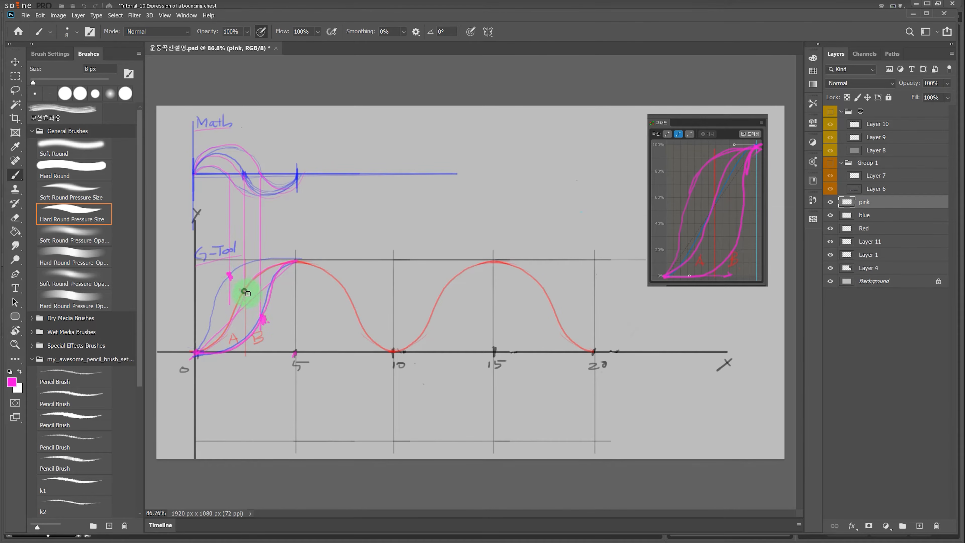
pyautogui.click(263, 322)
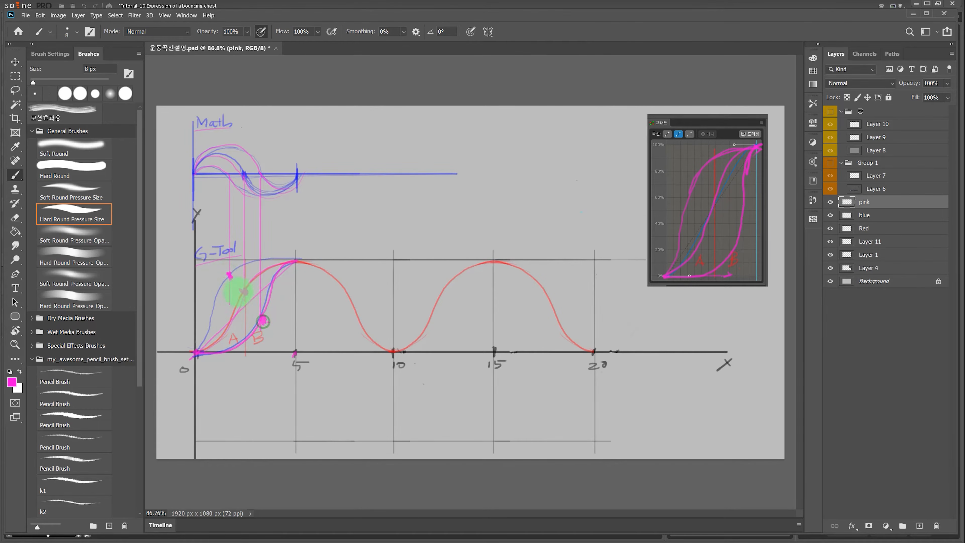
pyautogui.click(228, 275)
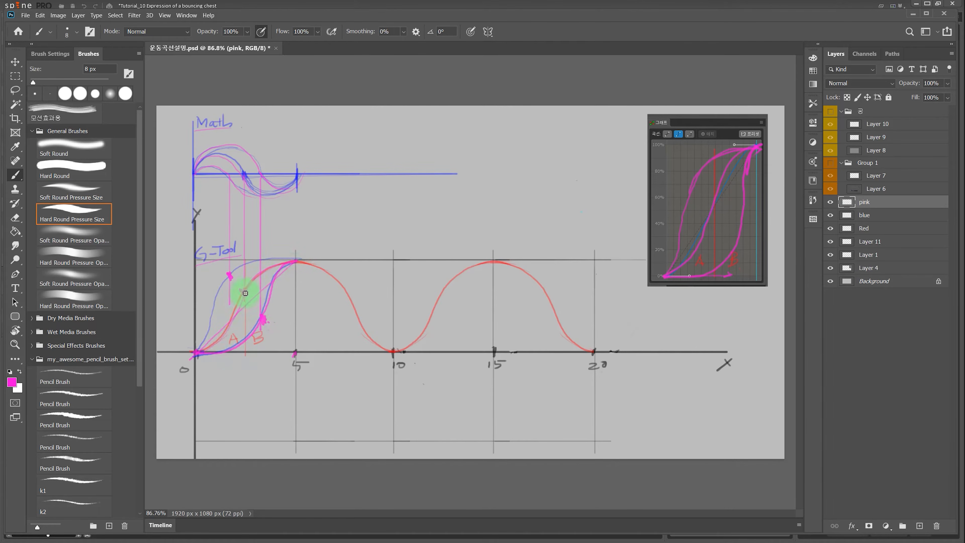
# Divide the first G-Tool rise with a pink vertical line and label the two sections A and B below the axis.
pyautogui.click(211, 344)
pyautogui.moveTo(244, 293)
pyautogui.mouseDown()
pyautogui.moveTo(248, 357)
pyautogui.moveTo(227, 337)
pyautogui.moveTo(205, 351)
pyautogui.moveTo(224, 324)
pyautogui.moveTo(228, 369)
pyautogui.mouseUp()
pyautogui.moveTo(220, 364); pyautogui.dragTo(268, 353)
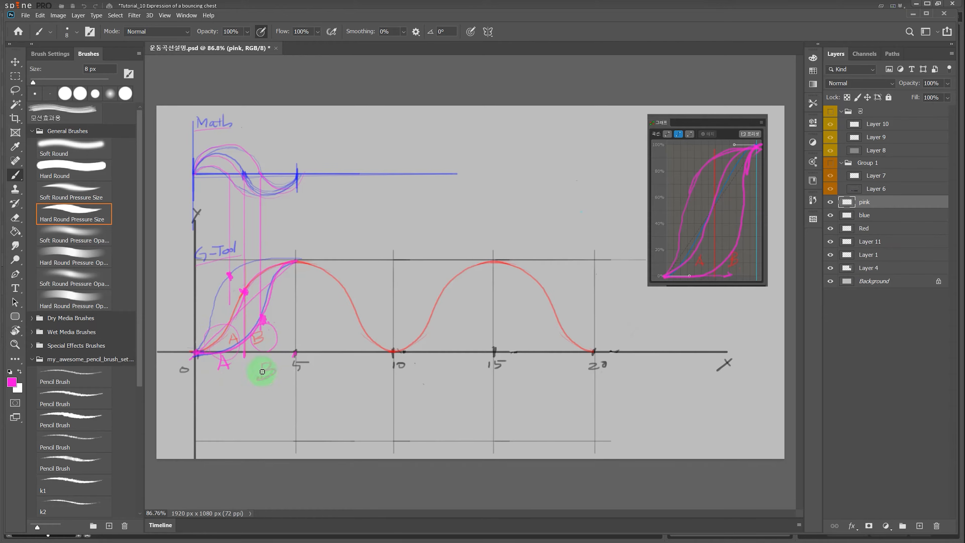
# Write A and B in pink beneath the graph image and outline the extent of each section.
pyautogui.moveTo(696, 287); pyautogui.dragTo(687, 305)
pyautogui.moveTo(696, 288)
pyautogui.mouseDown()
pyautogui.moveTo(697, 304)
pyautogui.moveTo(745, 300)
pyautogui.mouseUp()
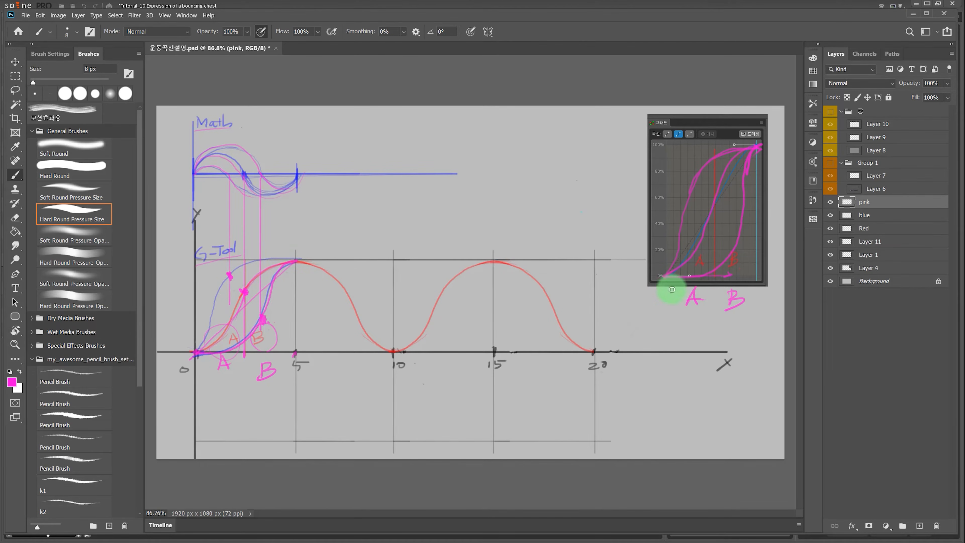
pyautogui.moveTo(668, 286); pyautogui.dragTo(667, 304)
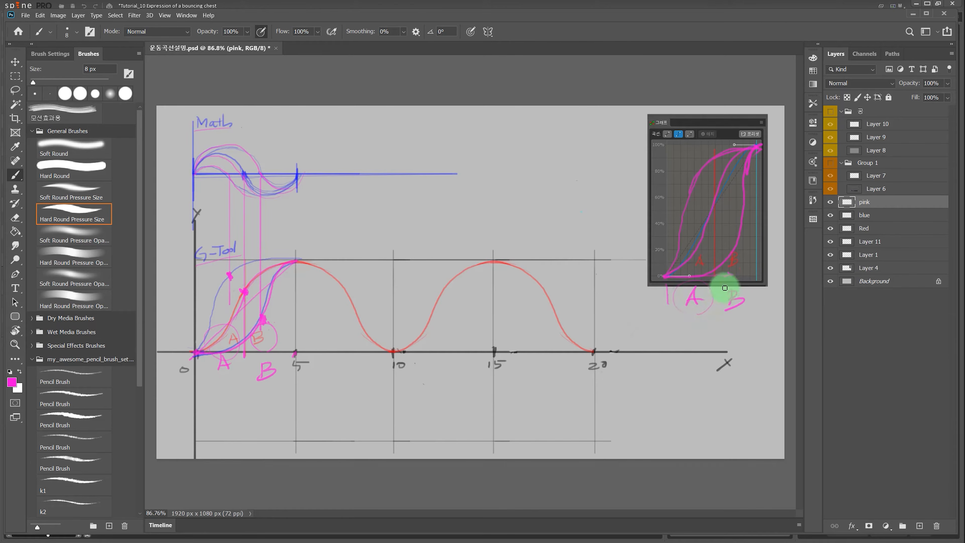
pyautogui.moveTo(718, 281)
pyautogui.mouseDown()
pyautogui.moveTo(709, 313)
pyautogui.moveTo(671, 303)
pyautogui.moveTo(721, 310)
pyautogui.moveTo(711, 314)
pyautogui.moveTo(737, 298)
pyautogui.moveTo(719, 289)
pyautogui.moveTo(723, 301)
pyautogui.moveTo(761, 290)
pyautogui.moveTo(722, 305)
pyautogui.moveTo(750, 308)
pyautogui.mouseUp()
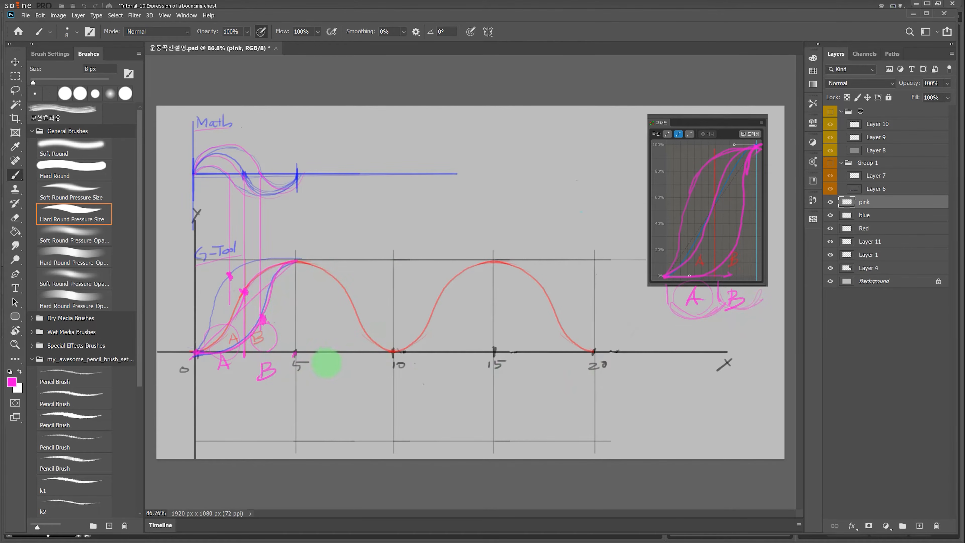
# Show Group 1 and, on Layer 7, sketch the bone's downward swing to a pink horizontal line, split into sections A and B.
pyautogui.click(830, 163)
pyautogui.click(881, 165)
pyautogui.click(881, 177)
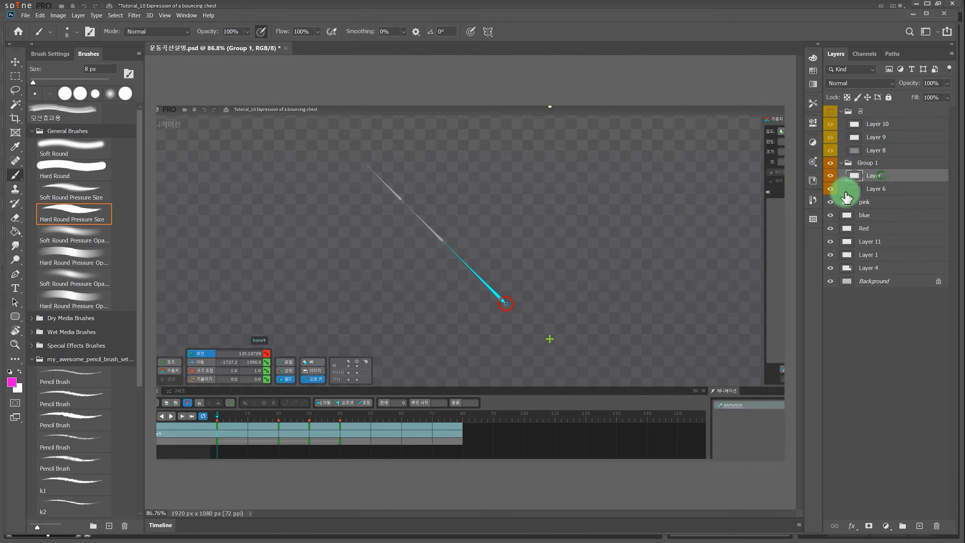
pyautogui.moveTo(524, 305); pyautogui.dragTo(364, 305)
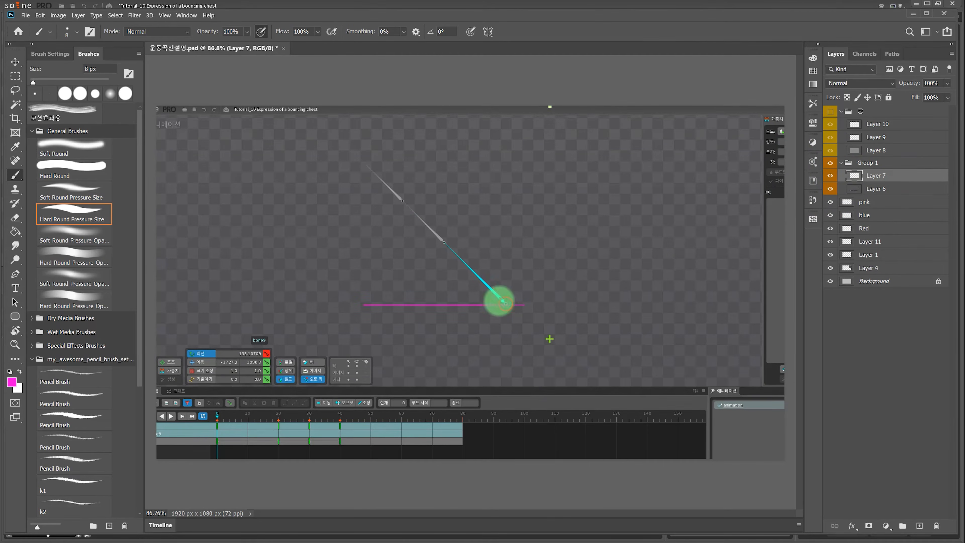
pyautogui.moveTo(443, 243)
pyautogui.mouseDown()
pyautogui.moveTo(425, 269)
pyautogui.moveTo(420, 302)
pyautogui.mouseUp()
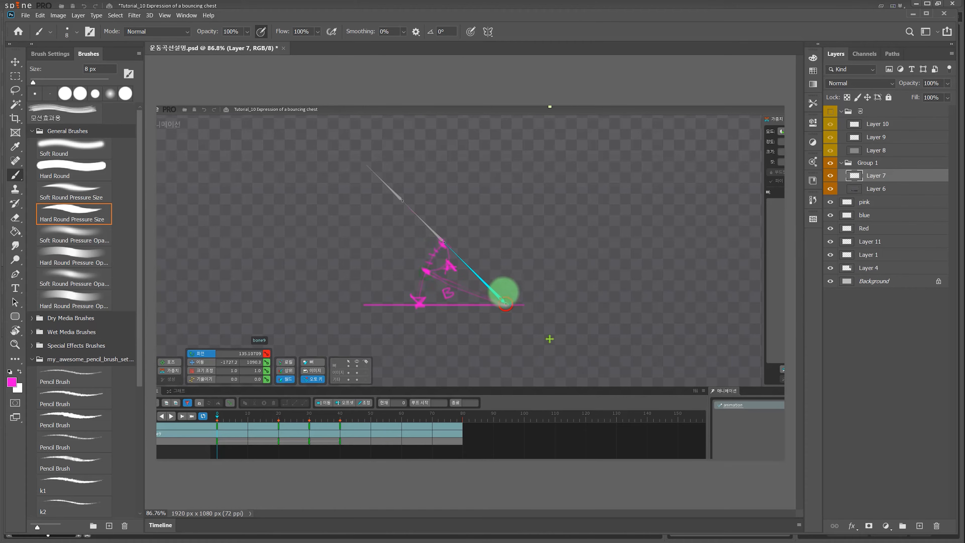
# Undo the last stroke, sample the bone's cyan, and sketch the bent three-segment bone chain lagging through the swing on Layer 7.
pyautogui.hotkey('ctrl', 'z')
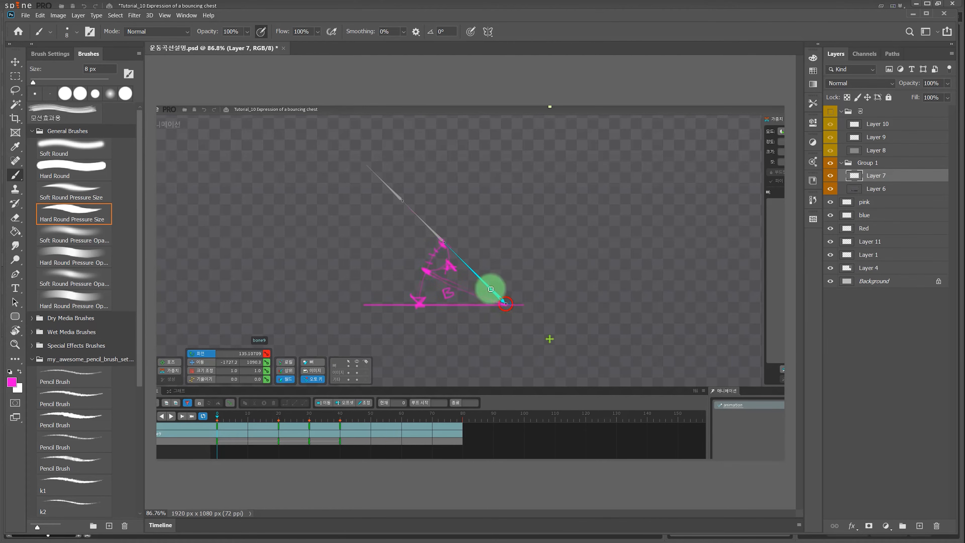
pyautogui.keyDown('alt'); pyautogui.click(488, 288); pyautogui.keyUp('alt')
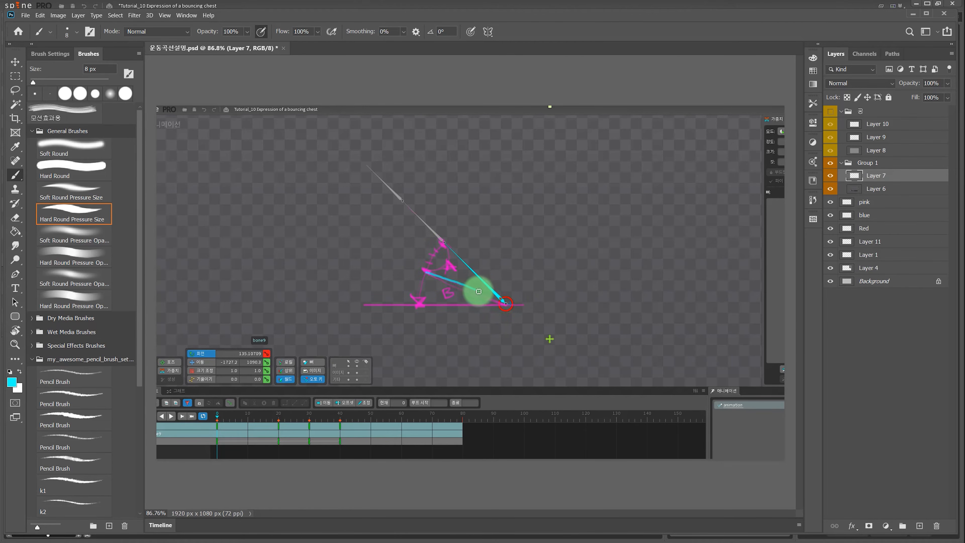
pyautogui.moveTo(449, 283); pyautogui.dragTo(505, 303)
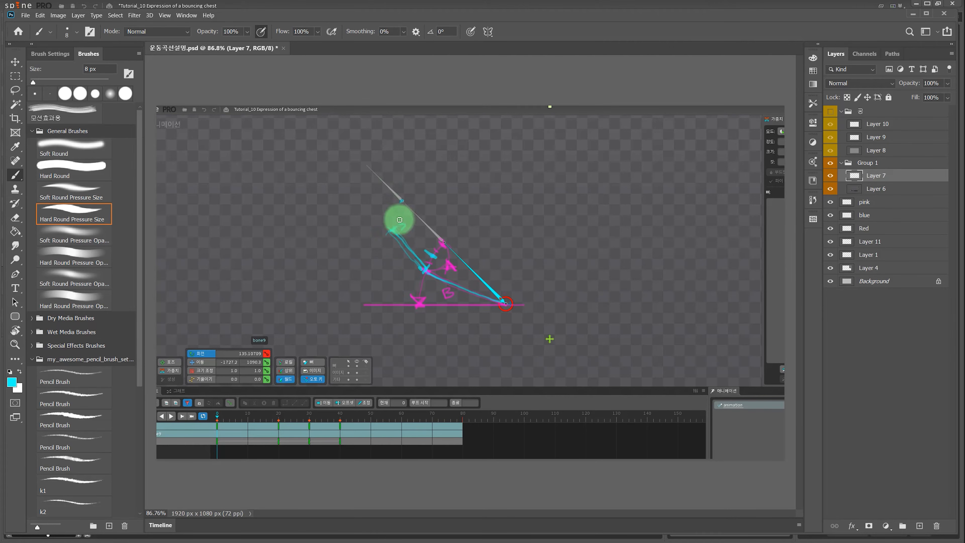
pyautogui.moveTo(371, 187); pyautogui.dragTo(391, 224)
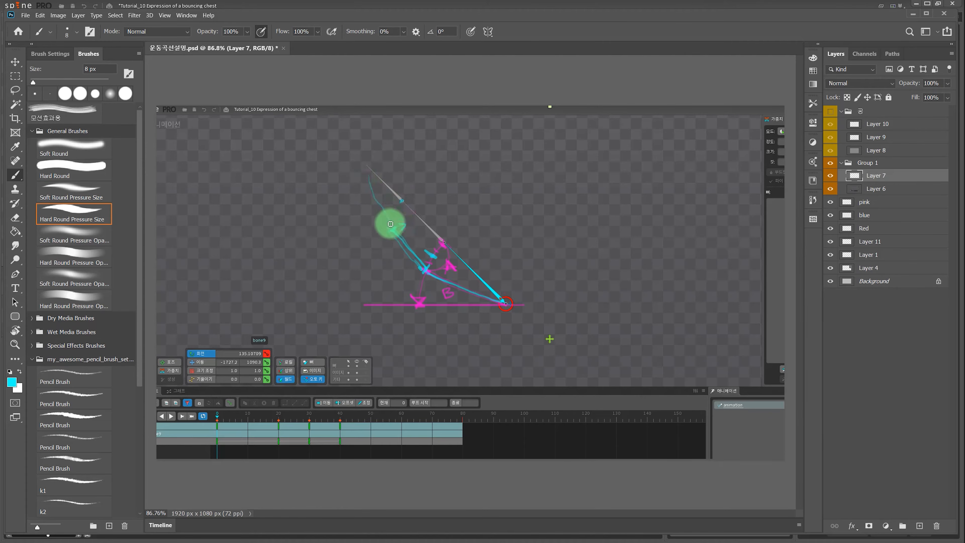
pyautogui.hotkey('ctrl', 'z')
pyautogui.moveTo(367, 179)
pyautogui.mouseDown()
pyautogui.moveTo(387, 228)
pyautogui.moveTo(373, 183)
pyautogui.moveTo(386, 224)
pyautogui.moveTo(423, 263)
pyautogui.mouseUp()
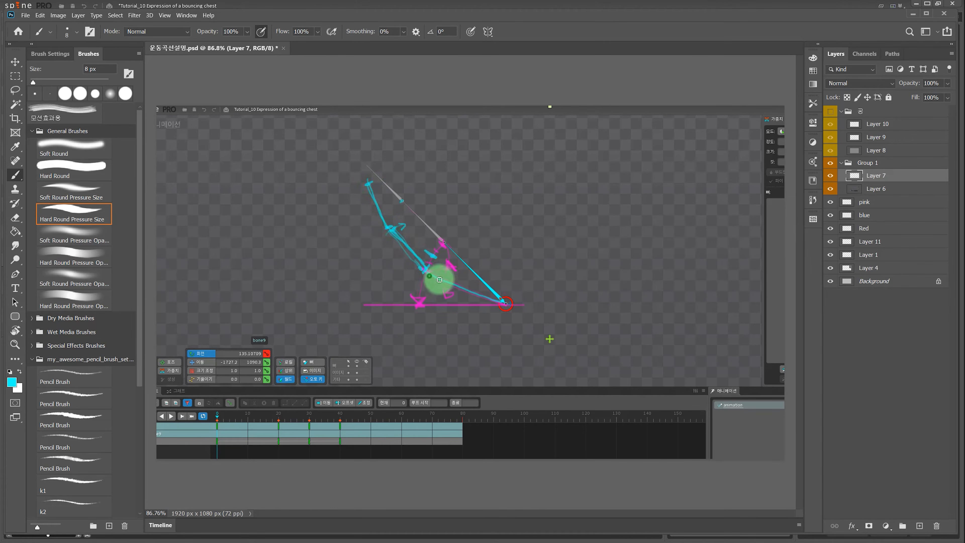
pyautogui.moveTo(473, 206); pyautogui.dragTo(445, 225)
pyautogui.moveTo(446, 225)
pyautogui.mouseDown()
pyautogui.moveTo(450, 214)
pyautogui.moveTo(461, 225)
pyautogui.mouseUp()
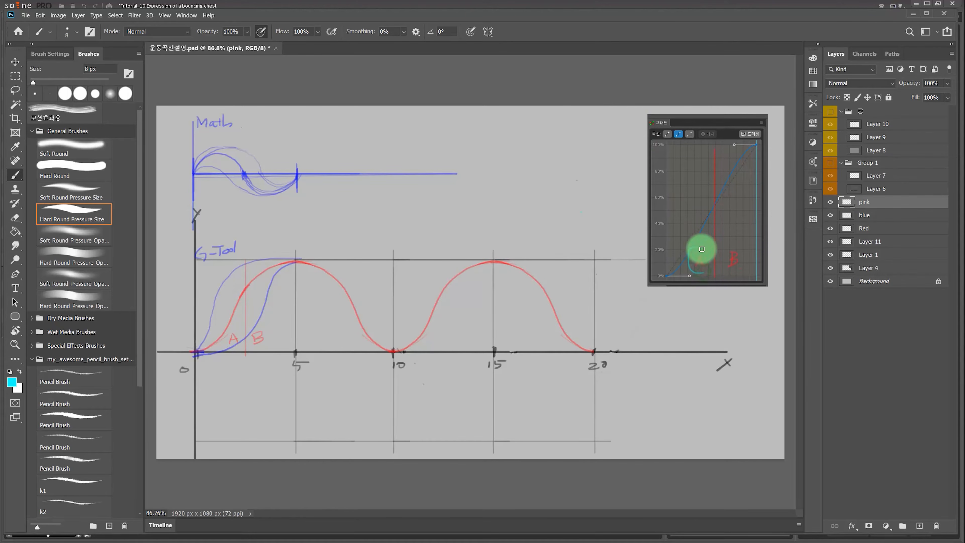
# Circle section A on the graph image in cyan, mark its span along the base, and write a circled A below.
pyautogui.moveTo(697, 259)
pyautogui.mouseDown()
pyautogui.moveTo(686, 271)
pyautogui.moveTo(756, 280)
pyautogui.mouseUp()
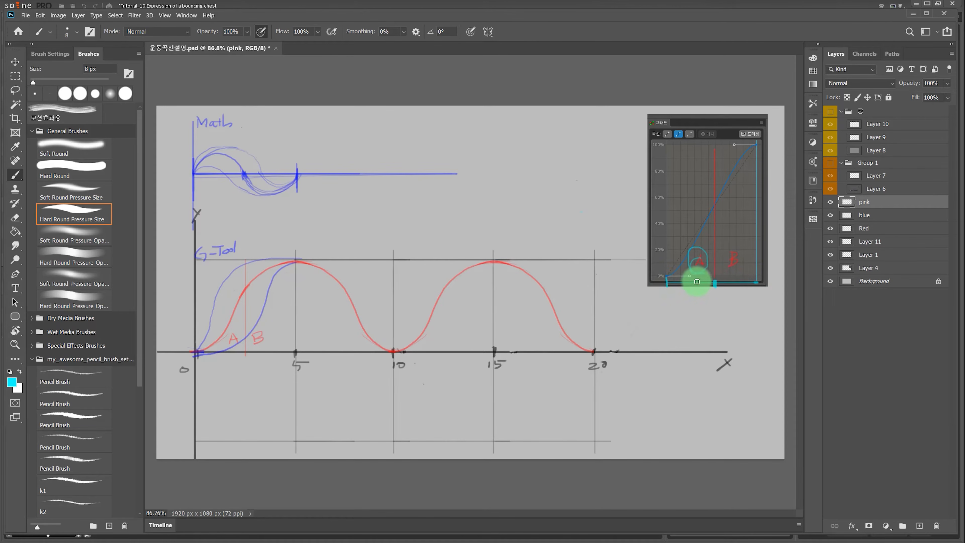
pyautogui.moveTo(687, 309)
pyautogui.mouseDown()
pyautogui.moveTo(693, 291)
pyautogui.moveTo(701, 305)
pyautogui.moveTo(677, 281)
pyautogui.moveTo(688, 313)
pyautogui.mouseUp()
pyautogui.moveTo(694, 280)
pyautogui.mouseDown()
pyautogui.moveTo(714, 286)
pyautogui.moveTo(667, 288)
pyautogui.mouseUp()
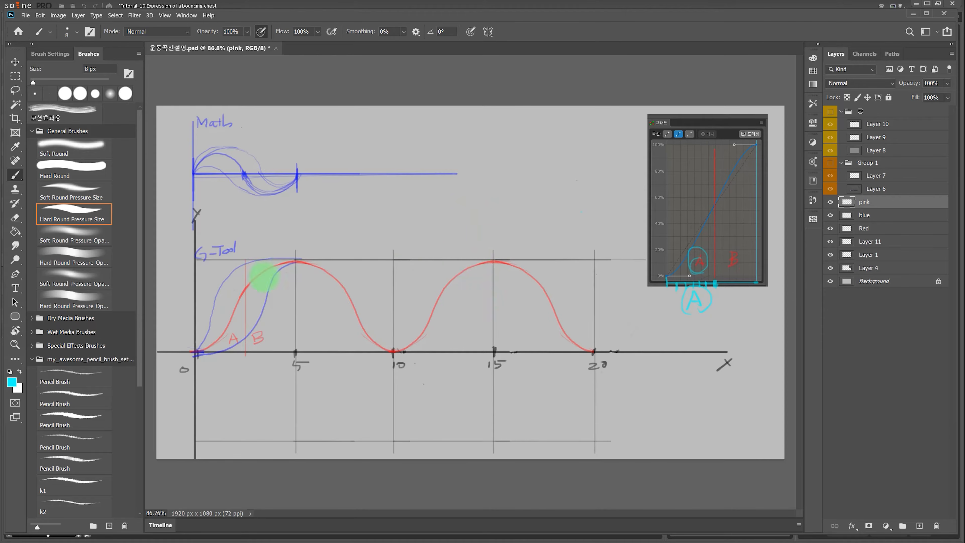
# Mark the A/B boundary on the G-Tool curve with a cyan vertical line and label section A's two halves 1 and 2.
pyautogui.moveTo(248, 257); pyautogui.dragTo(247, 360)
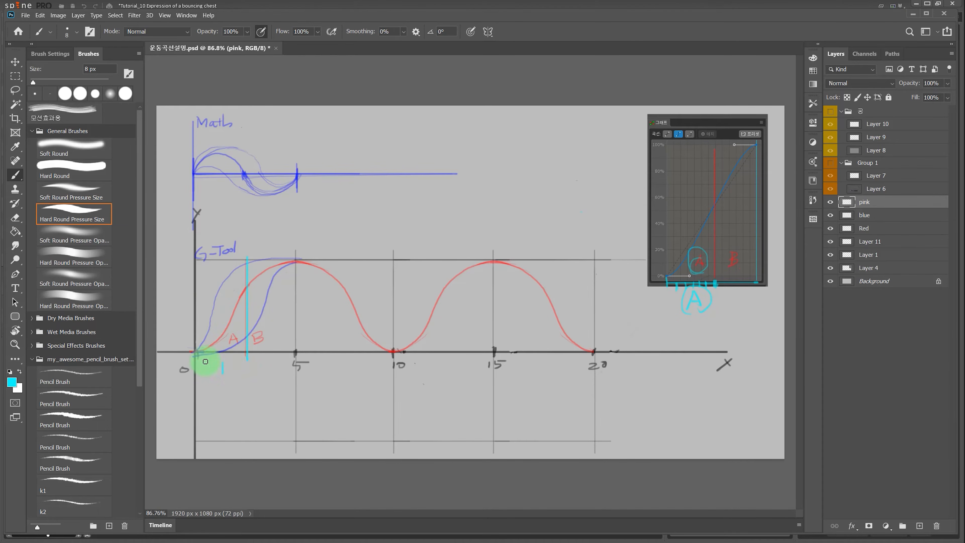
pyautogui.moveTo(206, 366); pyautogui.dragTo(209, 370)
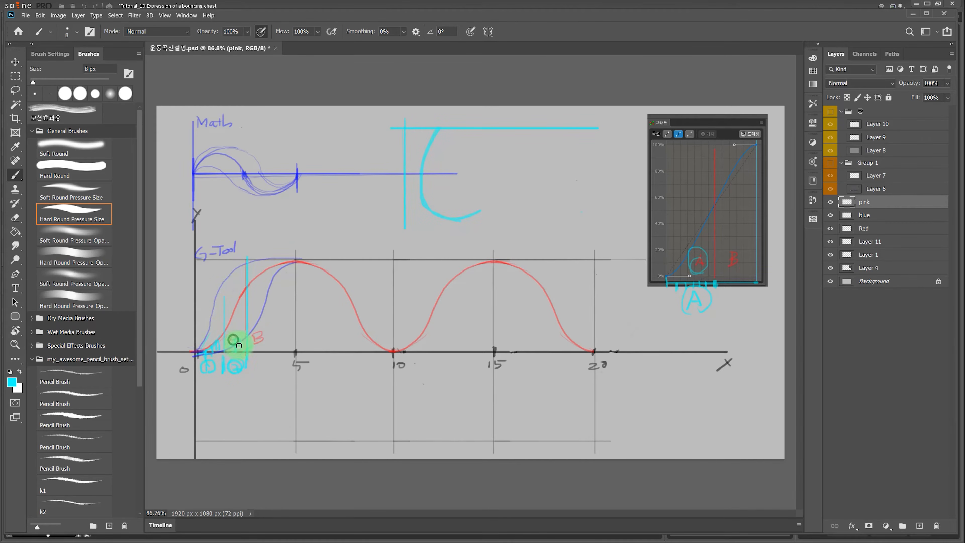
pyautogui.moveTo(210, 347); pyautogui.dragTo(216, 342)
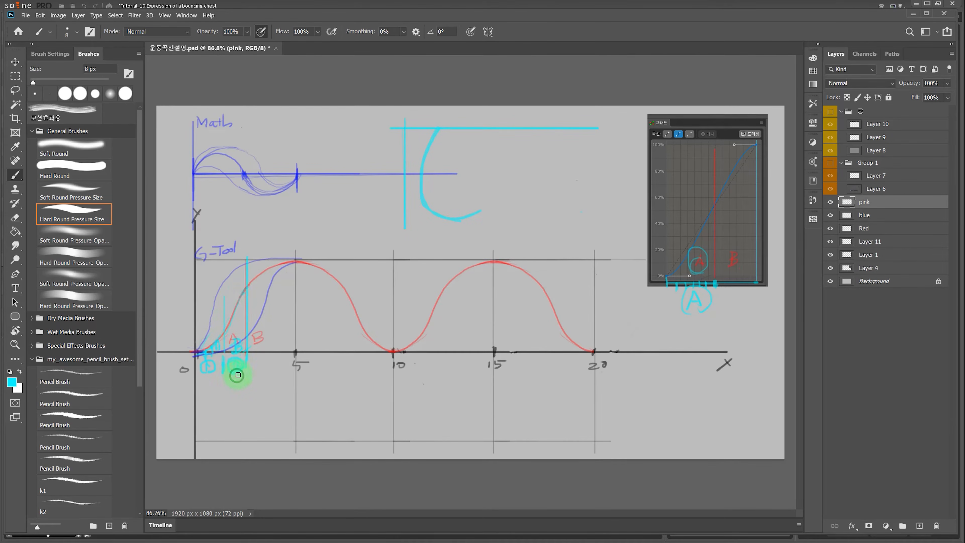
# Circle the 2 below the G-Tool curve and draw the second curved bone stroke beneath the upper cyan horizontal line.
pyautogui.moveTo(238, 376); pyautogui.dragTo(233, 377)
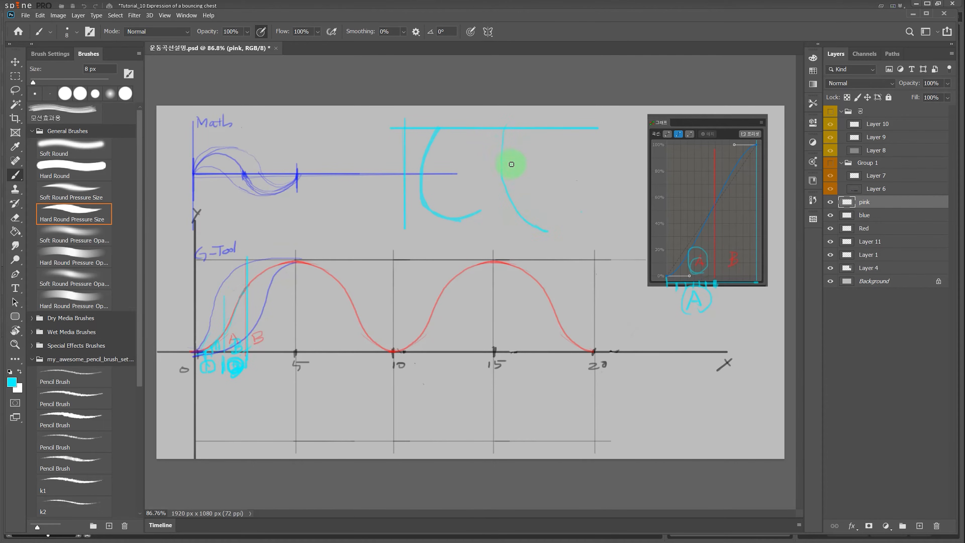
pyautogui.moveTo(505, 134); pyautogui.dragTo(516, 208)
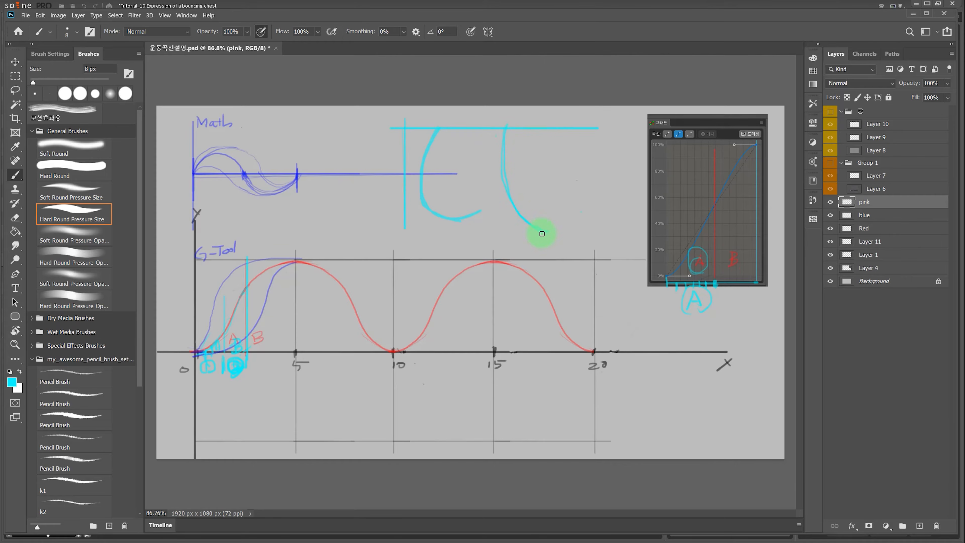
# Draw a cyan wavy line along the G-Tool curve's peak level, with a vertical start mark and a straight centre line.
pyautogui.moveTo(334, 262); pyautogui.dragTo(397, 252)
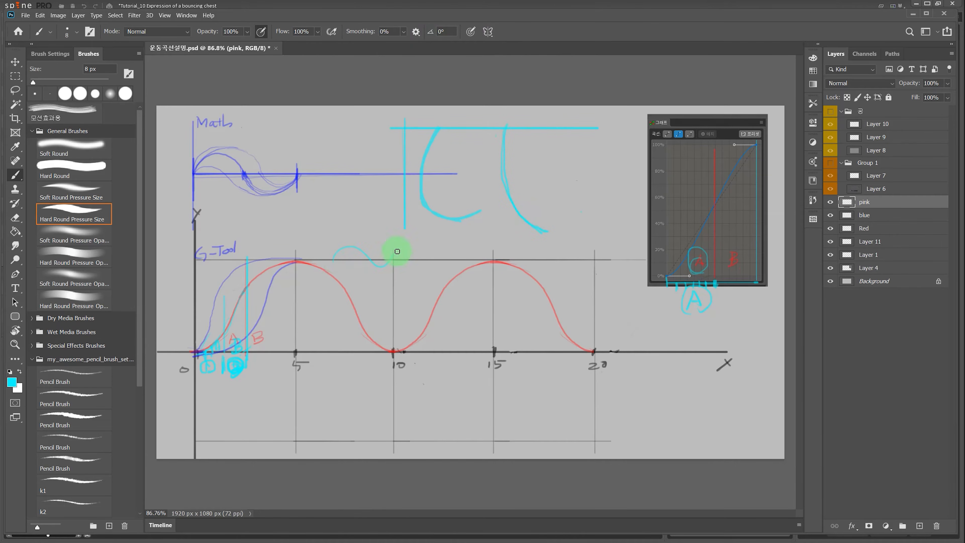
pyautogui.moveTo(459, 263); pyautogui.dragTo(487, 251)
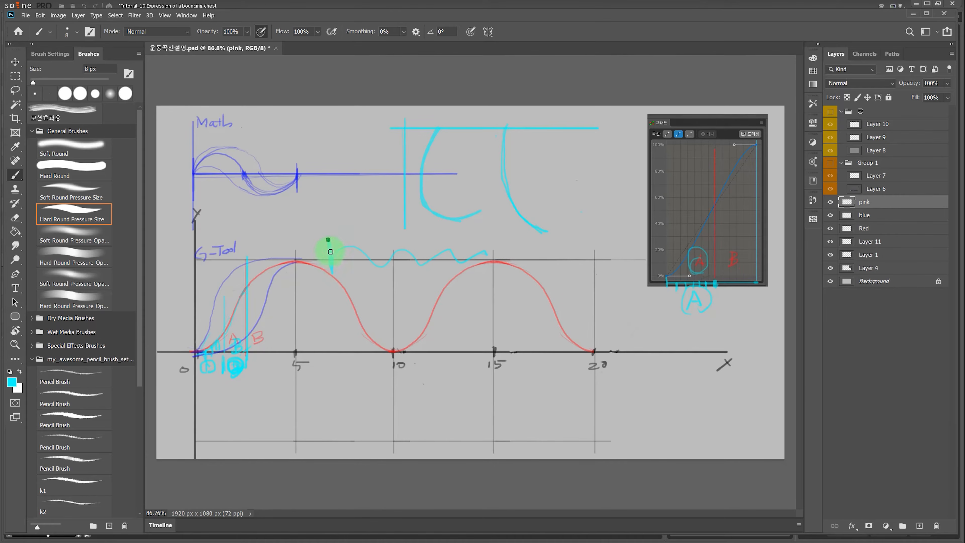
pyautogui.moveTo(332, 256)
pyautogui.mouseDown()
pyautogui.moveTo(483, 255)
pyautogui.moveTo(354, 257)
pyautogui.mouseUp()
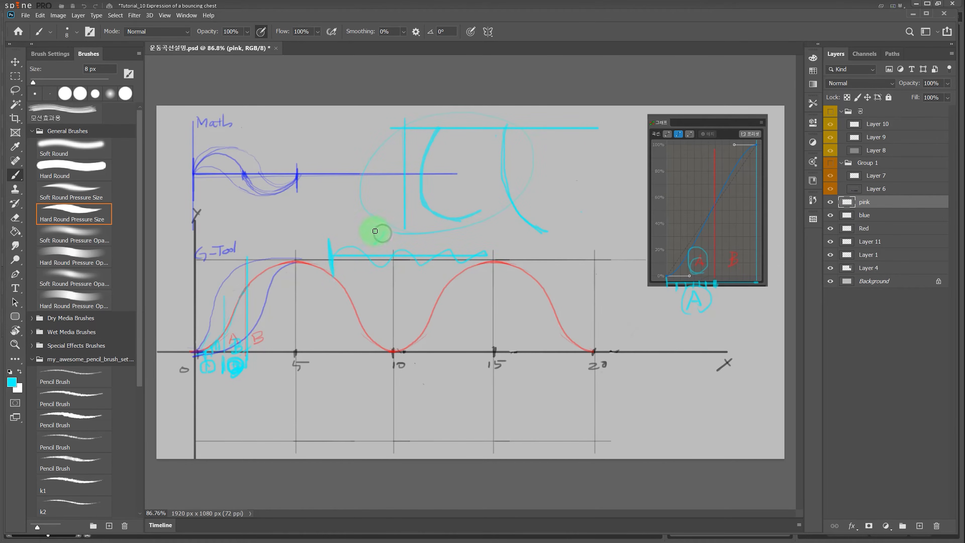
# Circle the upper curve sketch, point an arrow at the wave, and trace broader S-shaped curves over it in cyan.
pyautogui.moveTo(375, 231); pyautogui.dragTo(373, 248)
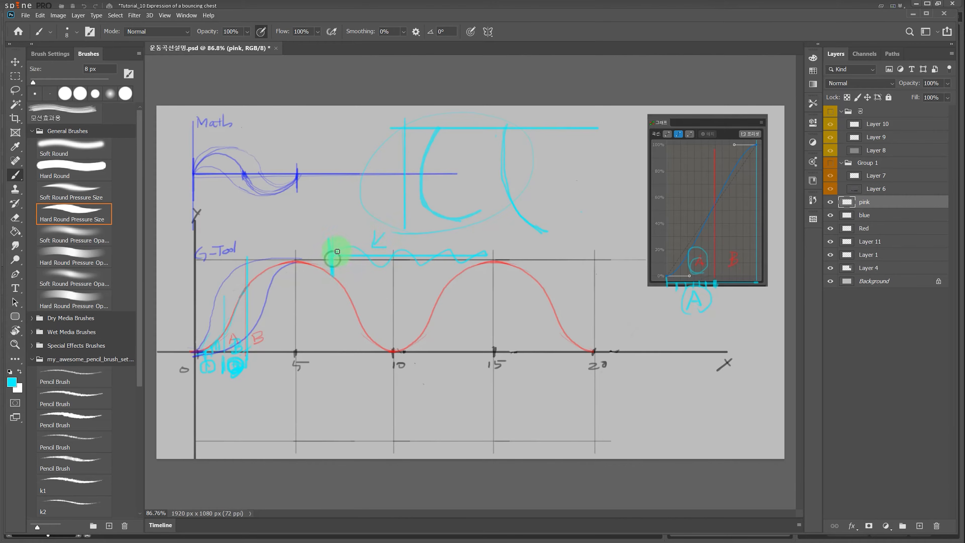
pyautogui.moveTo(376, 266)
pyautogui.mouseDown()
pyautogui.moveTo(491, 253)
pyautogui.moveTo(335, 265)
pyautogui.moveTo(351, 246)
pyautogui.moveTo(382, 241)
pyautogui.moveTo(435, 270)
pyautogui.moveTo(477, 254)
pyautogui.moveTo(426, 265)
pyautogui.moveTo(397, 244)
pyautogui.moveTo(357, 244)
pyautogui.moveTo(335, 266)
pyautogui.moveTo(360, 244)
pyautogui.moveTo(445, 271)
pyautogui.mouseUp()
pyautogui.moveTo(411, 217)
pyautogui.mouseDown()
pyautogui.moveTo(441, 123)
pyautogui.moveTo(556, 173)
pyautogui.mouseUp()
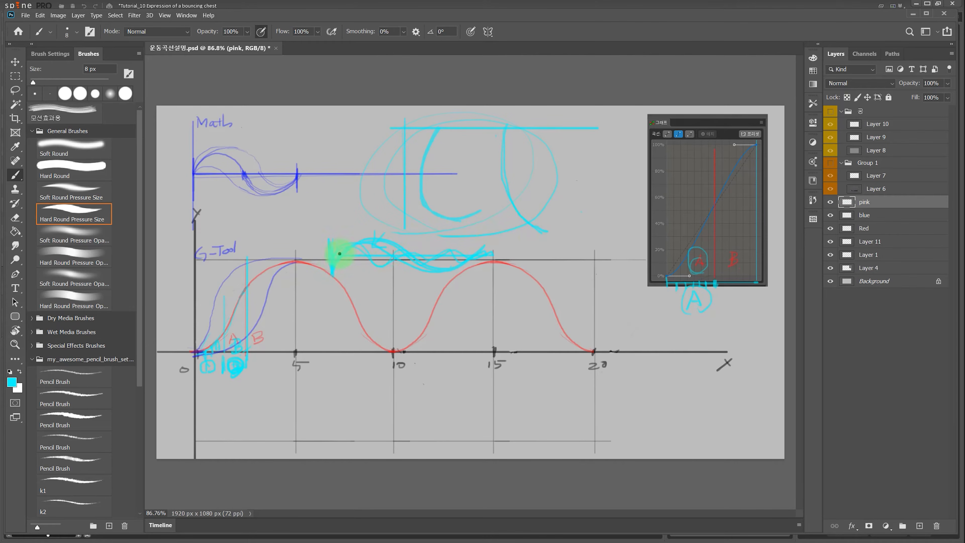
pyautogui.moveTo(377, 253)
pyautogui.mouseDown()
pyautogui.moveTo(330, 259)
pyautogui.moveTo(373, 238)
pyautogui.moveTo(447, 268)
pyautogui.moveTo(489, 249)
pyautogui.moveTo(407, 252)
pyautogui.mouseUp()
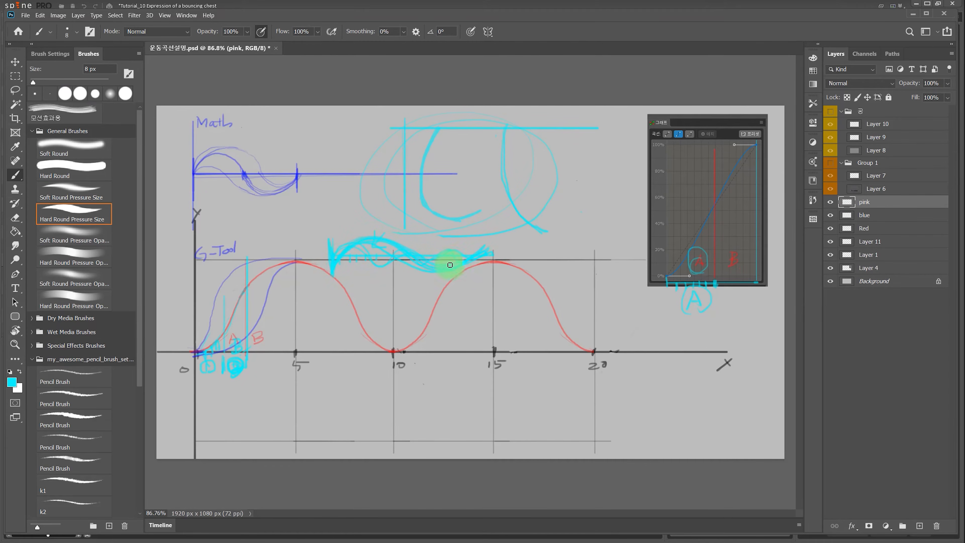
# Switch to Spine and key bone9's rotation at frames 0, 20, 30 and 40, posing the bone horizontally at frame 20.
pyautogui.click(916, 18)
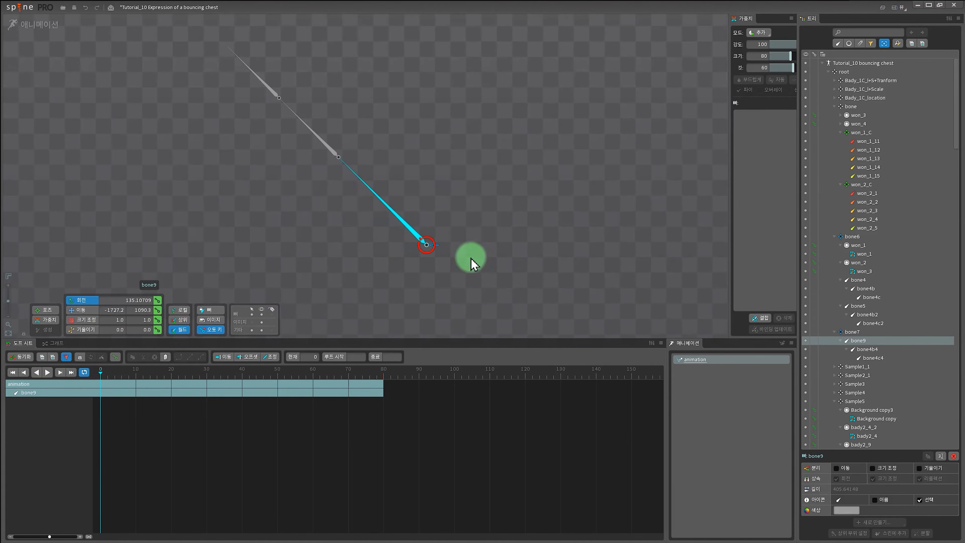
pyautogui.click(155, 300)
pyautogui.moveTo(100, 376); pyautogui.dragTo(171, 374)
pyautogui.click(156, 301)
pyautogui.click(206, 374)
pyautogui.click(155, 300)
pyautogui.click(242, 373)
pyautogui.click(156, 301)
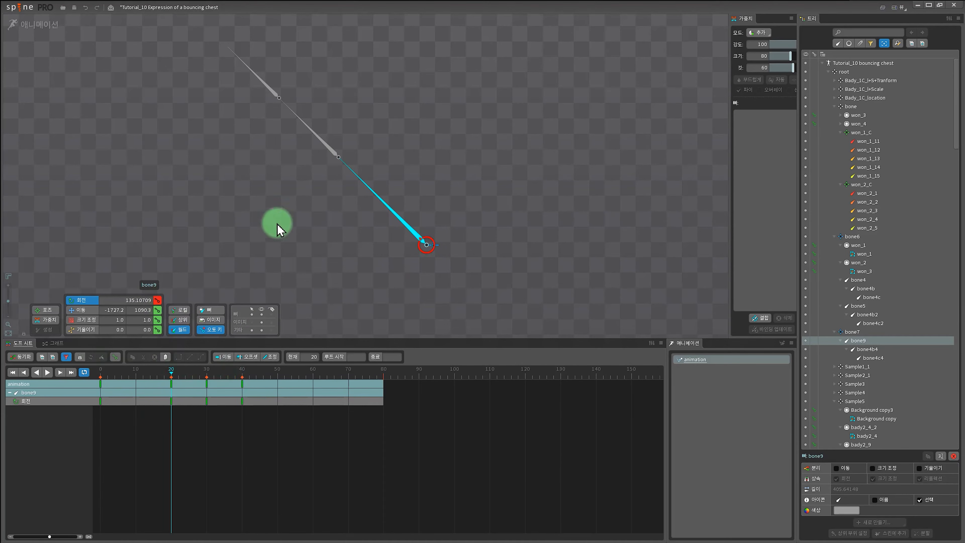
pyautogui.moveTo(243, 375); pyautogui.dragTo(171, 381)
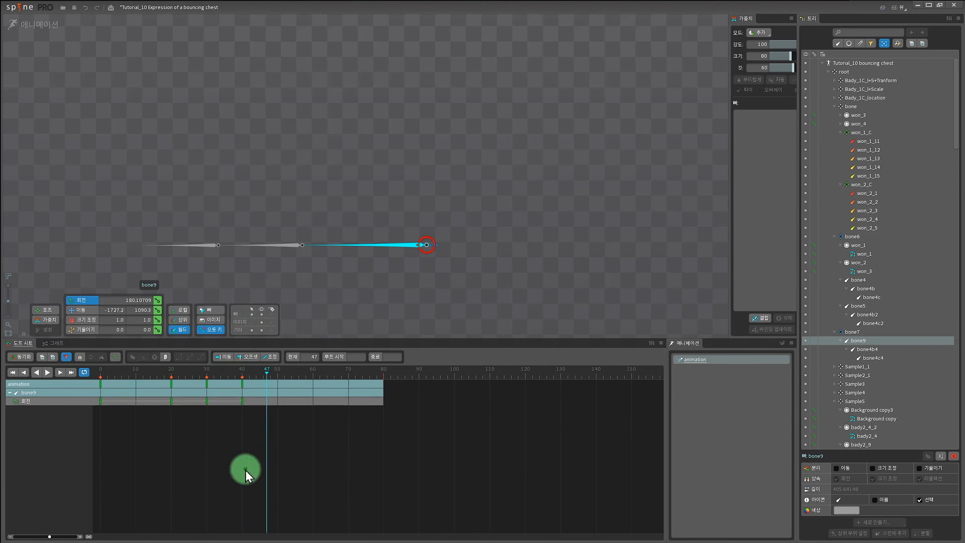
# Shape bone9's rotation curve with a slow start at frame 0, a sharp peak at 20, and wide handles around frame 30.
pyautogui.click(56, 343)
pyautogui.moveTo(164, 499); pyautogui.dragTo(216, 499)
pyautogui.moveTo(283, 396); pyautogui.dragTo(283, 394)
pyautogui.moveTo(224, 396); pyautogui.dragTo(263, 432)
pyautogui.moveTo(310, 395); pyautogui.dragTo(300, 427)
pyautogui.moveTo(339, 463); pyautogui.dragTo(324, 465)
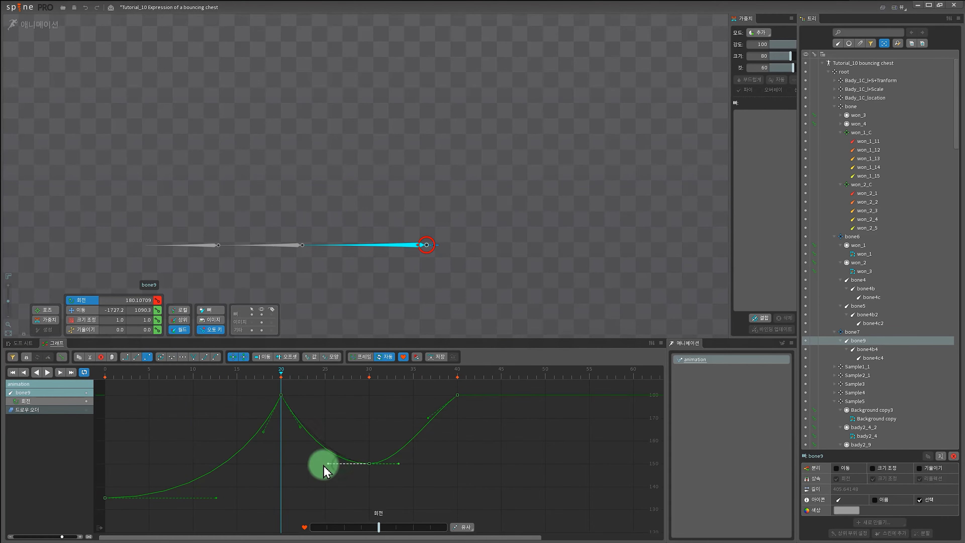
pyautogui.moveTo(399, 464); pyautogui.dragTo(407, 464)
pyautogui.moveTo(428, 418); pyautogui.dragTo(438, 423)
# Rotate bone9 closer to horizontal at frame 30 and play back the bounce.
pyautogui.click(48, 373)
pyautogui.click(281, 375)
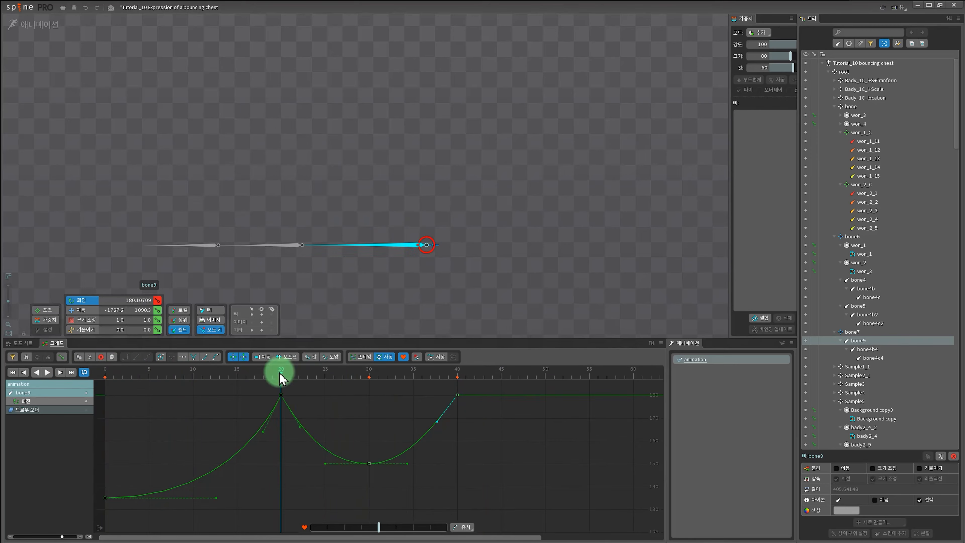
pyautogui.click(369, 375)
pyautogui.moveTo(288, 238); pyautogui.dragTo(288, 259)
pyautogui.moveTo(362, 376); pyautogui.dragTo(123, 375)
pyautogui.press('d')
pyautogui.click(23, 343)
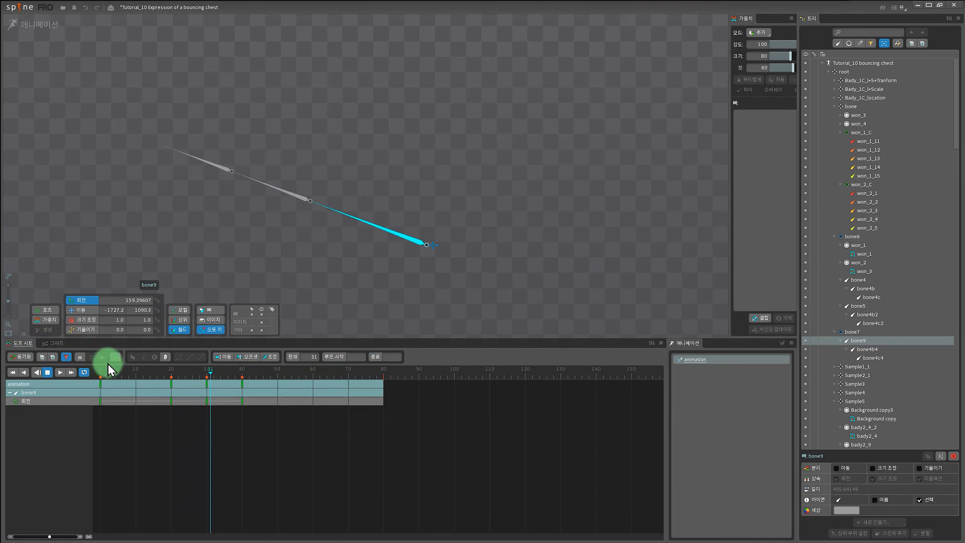
# Key bone4b4's rotation at frame 0 and copy that key.
pyautogui.moveTo(256, 374)
pyautogui.mouseDown()
pyautogui.moveTo(101, 369)
pyautogui.moveTo(241, 382)
pyautogui.moveTo(245, 390)
pyautogui.mouseUp()
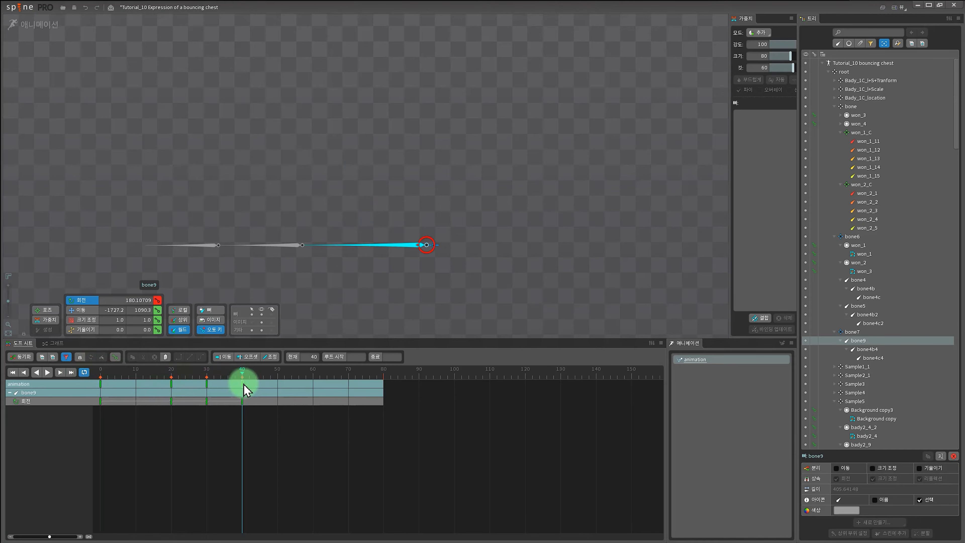
pyautogui.click(289, 246)
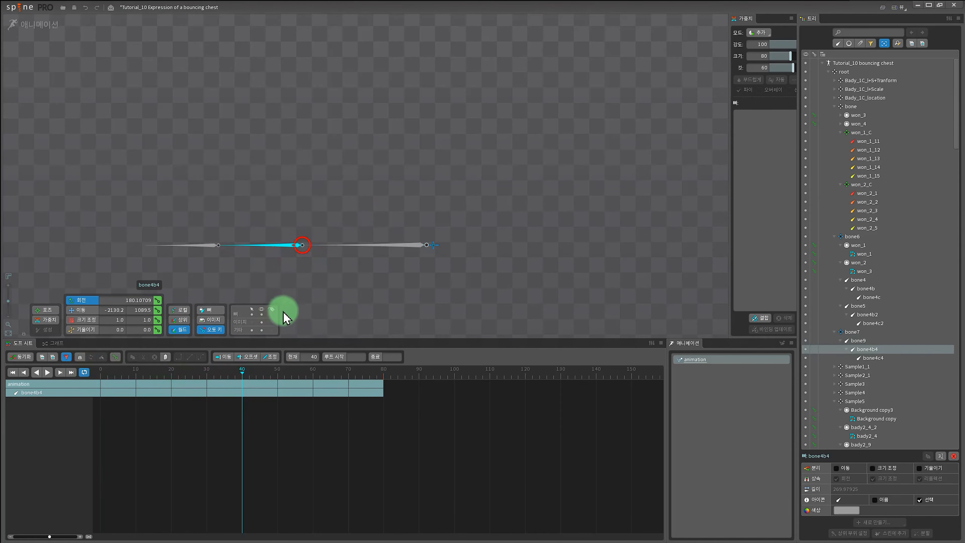
pyautogui.moveTo(241, 374); pyautogui.dragTo(70, 377)
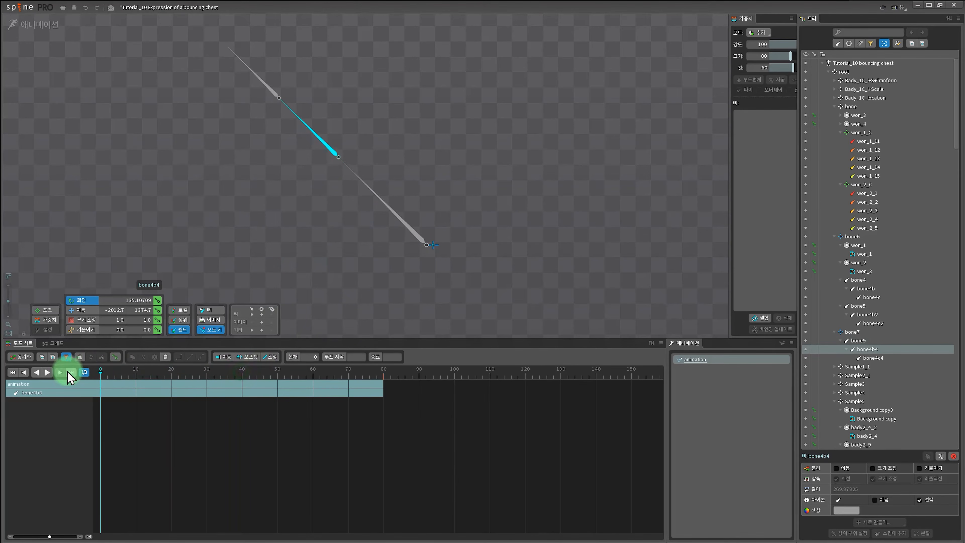
pyautogui.click(158, 300)
pyautogui.click(101, 401)
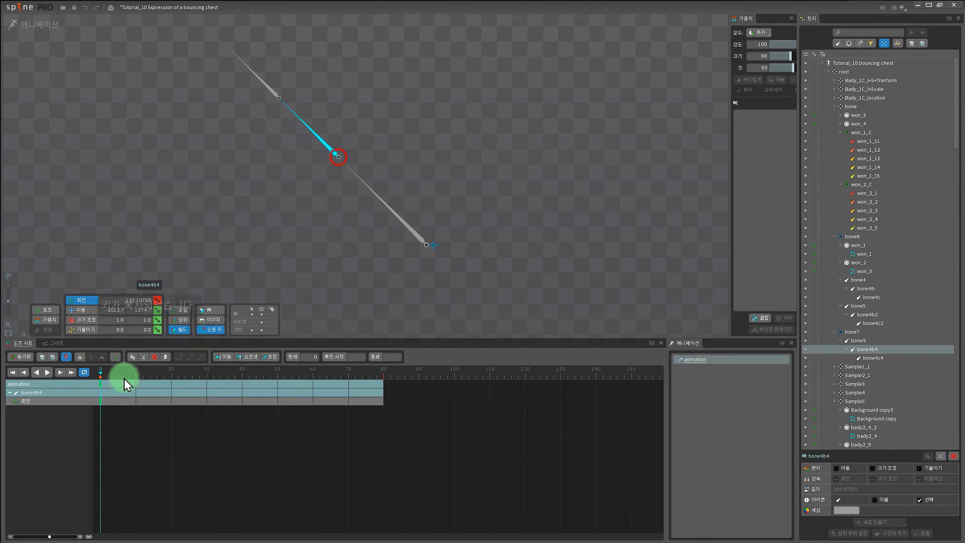
pyautogui.hotkey('ctrl', 'c')
# Paste the copied rotation key at frame 10 and rotate bone4b4 upward to about 133.9°.
pyautogui.moveTo(104, 378); pyautogui.dragTo(172, 390)
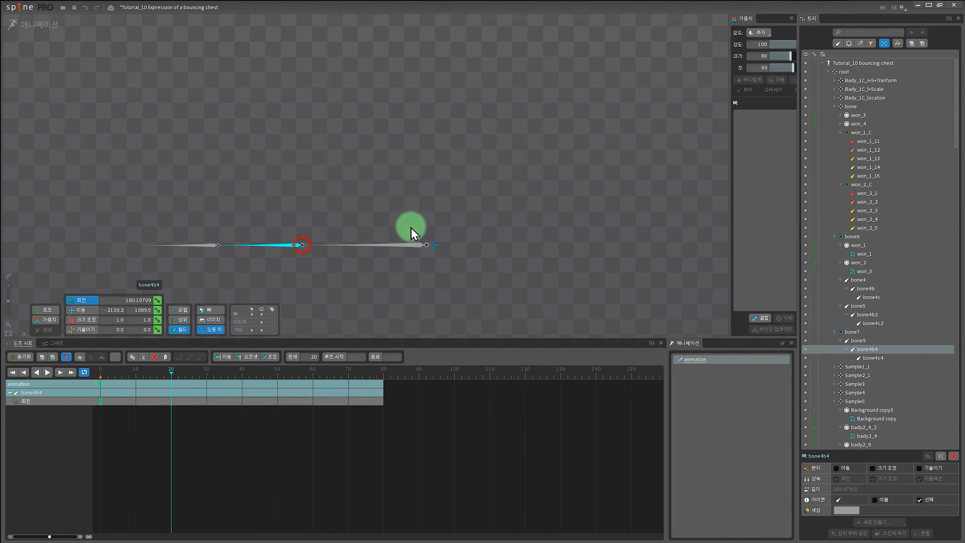
pyautogui.moveTo(170, 367); pyautogui.dragTo(146, 373)
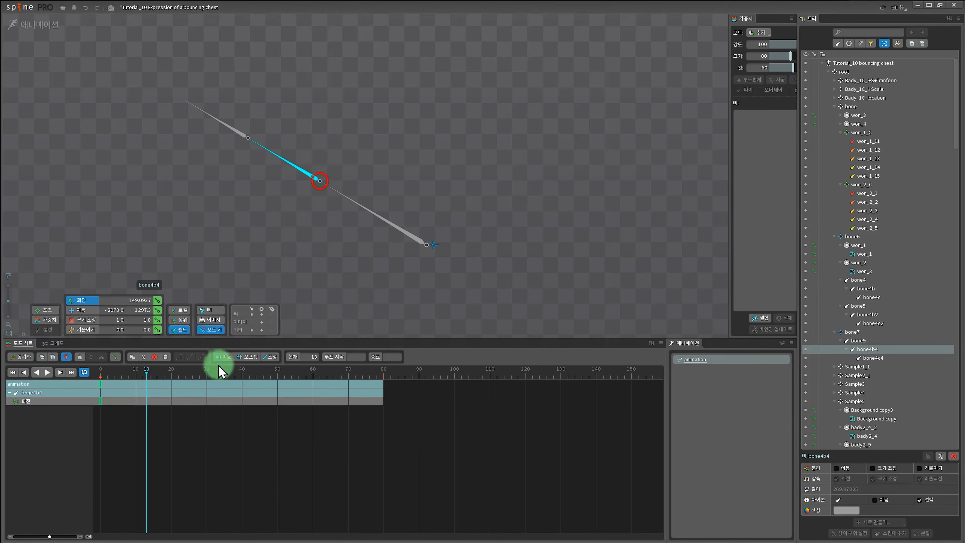
pyautogui.moveTo(140, 375)
pyautogui.mouseDown()
pyautogui.moveTo(88, 374)
pyautogui.moveTo(170, 382)
pyautogui.moveTo(127, 386)
pyautogui.moveTo(137, 388)
pyautogui.mouseUp()
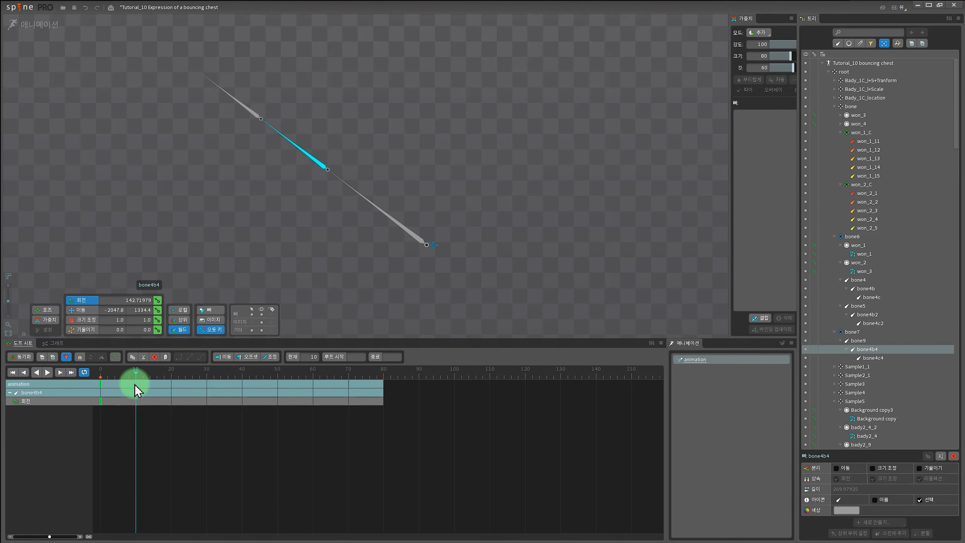
pyautogui.hotkey('ctrl', 'v')
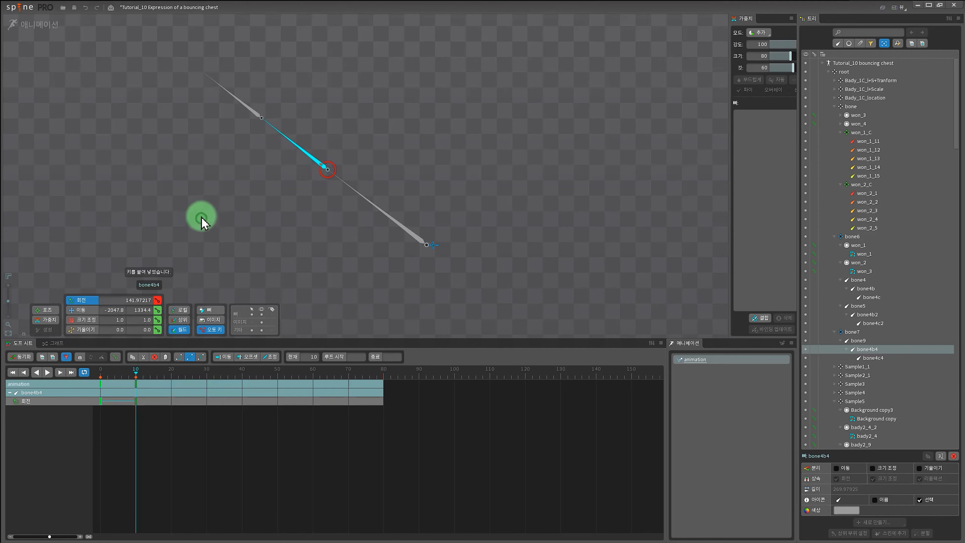
pyautogui.moveTo(201, 222); pyautogui.dragTo(212, 202)
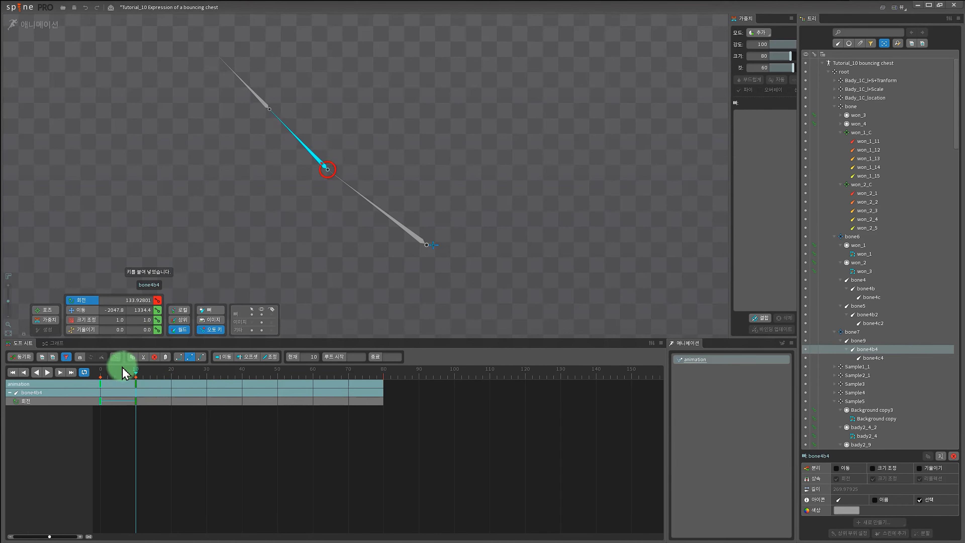
# Pose bone4b4 at about 169.9° on frame 24, raise it on frame 34, and rotate it to about 179.2° on frame 44.
pyautogui.moveTo(122, 367); pyautogui.dragTo(186, 385)
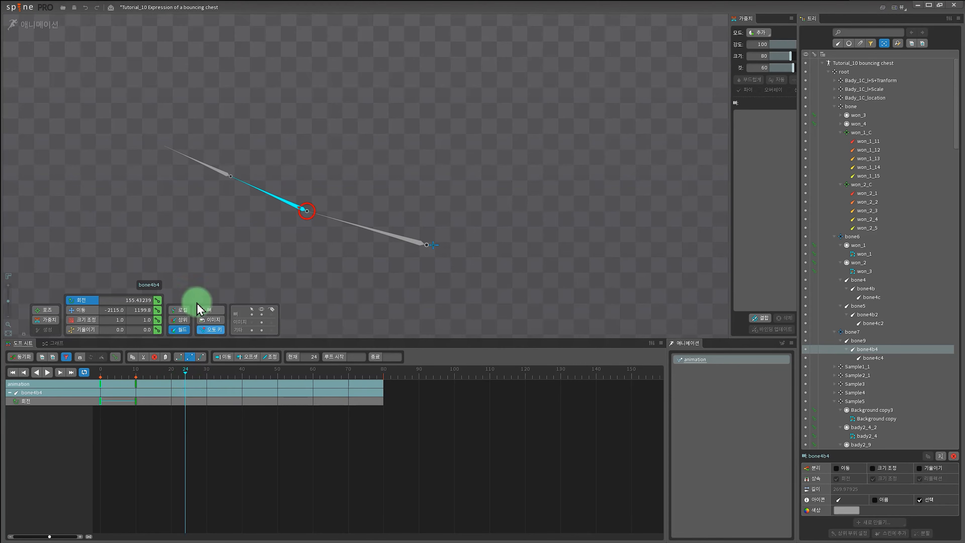
pyautogui.moveTo(172, 220); pyautogui.dragTo(178, 246)
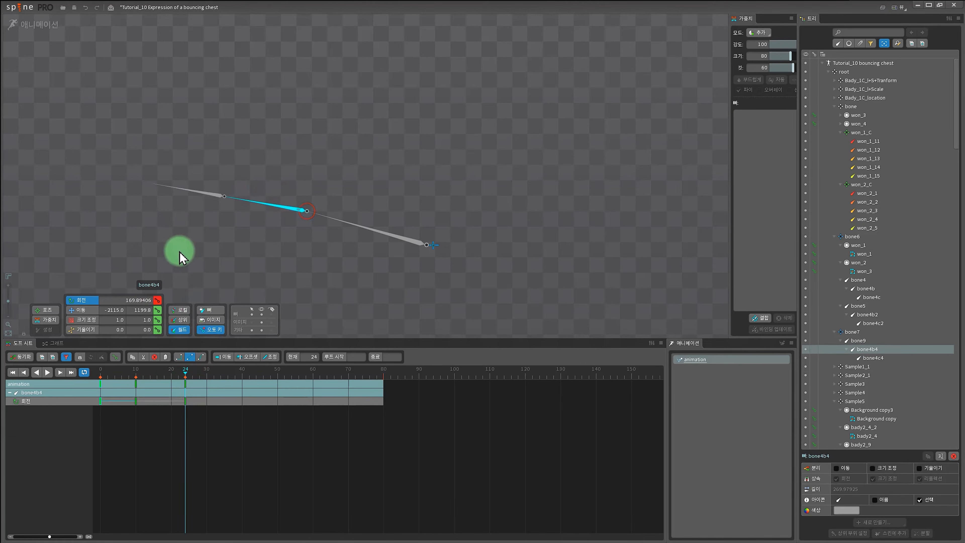
pyautogui.moveTo(193, 364); pyautogui.dragTo(219, 384)
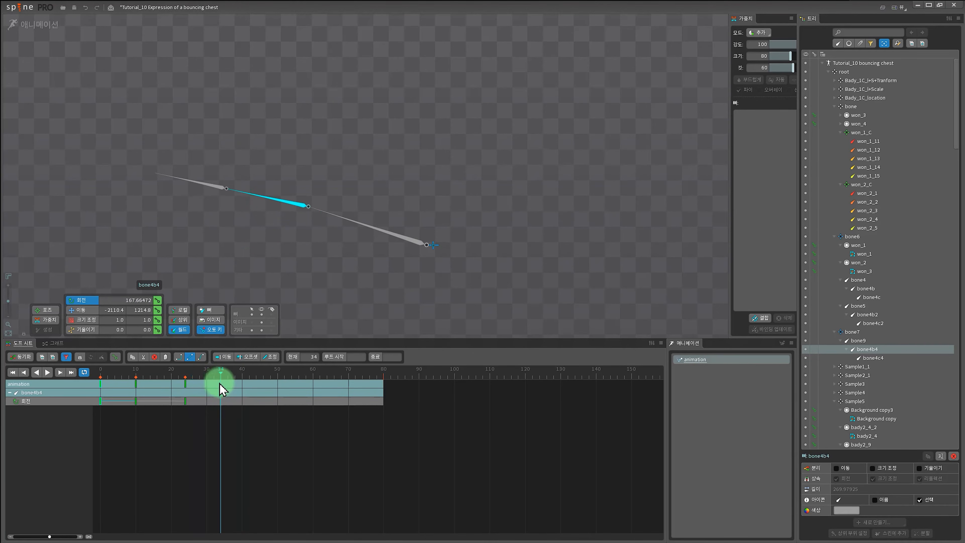
pyautogui.moveTo(182, 272); pyautogui.dragTo(189, 222)
pyautogui.moveTo(212, 363); pyautogui.dragTo(257, 387)
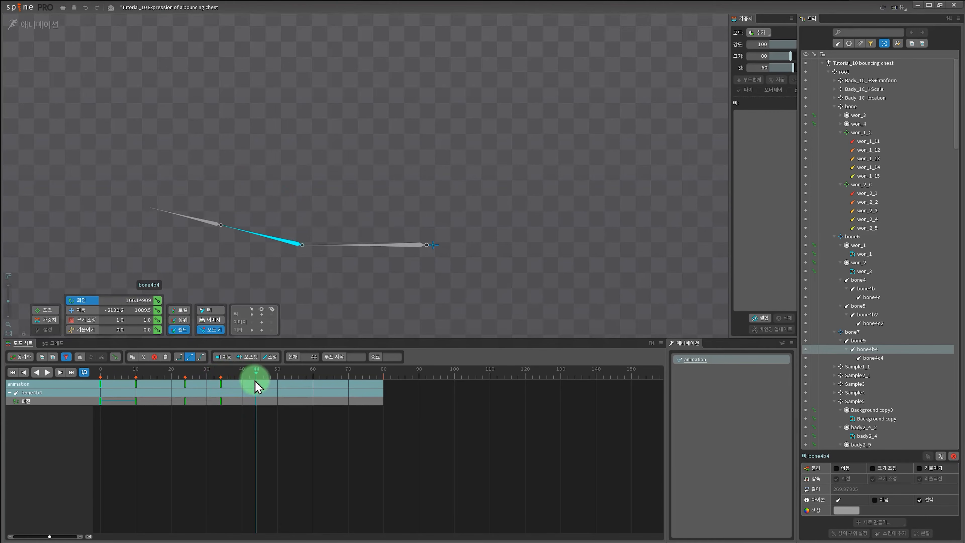
pyautogui.moveTo(214, 277); pyautogui.dragTo(216, 293)
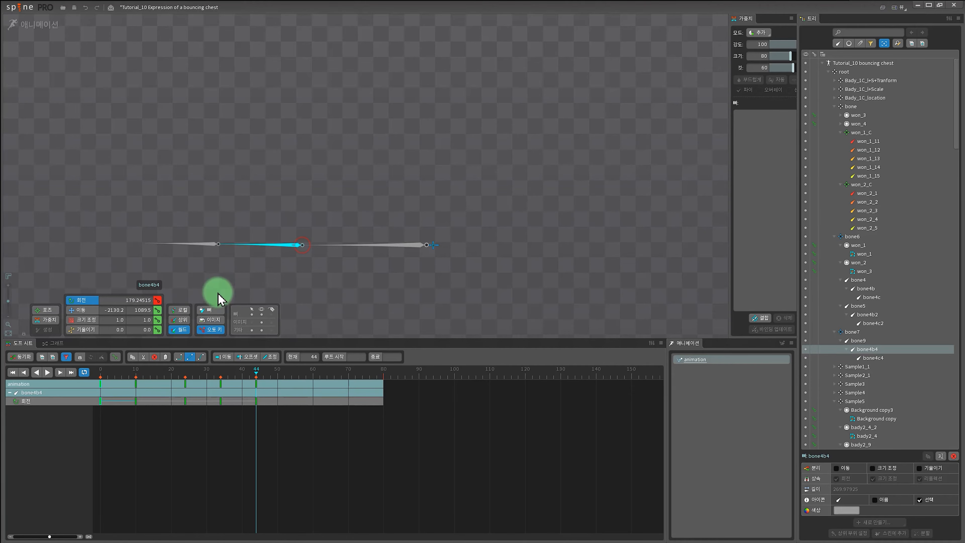
# Apply Bezier interpolation to all of bone4b4's rotation keys and open their curve in the graph.
pyautogui.moveTo(261, 377)
pyautogui.mouseDown()
pyautogui.moveTo(190, 371)
pyautogui.moveTo(259, 382)
pyautogui.mouseUp()
pyautogui.moveTo(329, 429); pyautogui.dragTo(65, 395)
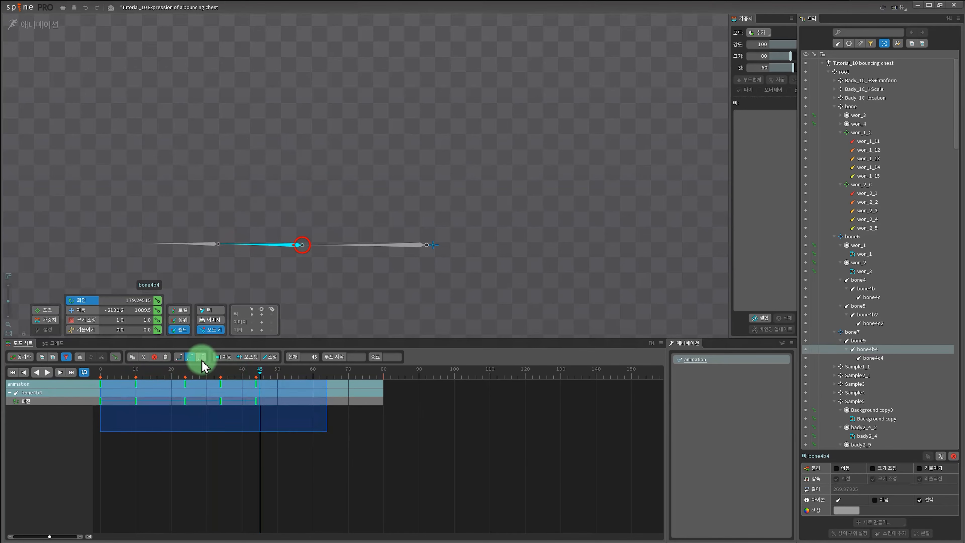
pyautogui.click(202, 358)
pyautogui.click(54, 343)
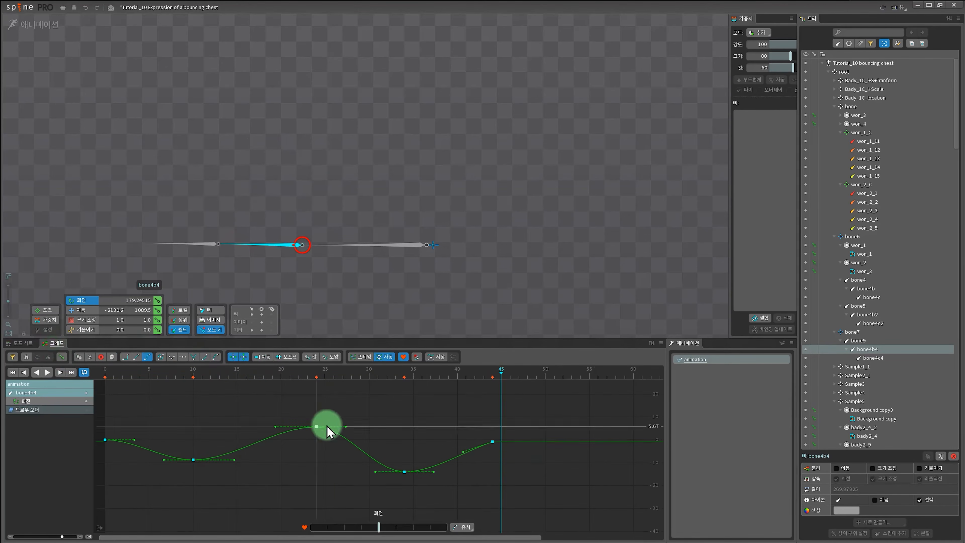
# Adjust the Bezier handles of bone4b4's rotation curve at frames 0, 24, 34 and 44 for a smoother lag.
pyautogui.moveTo(368, 380); pyautogui.dragTo(72, 364)
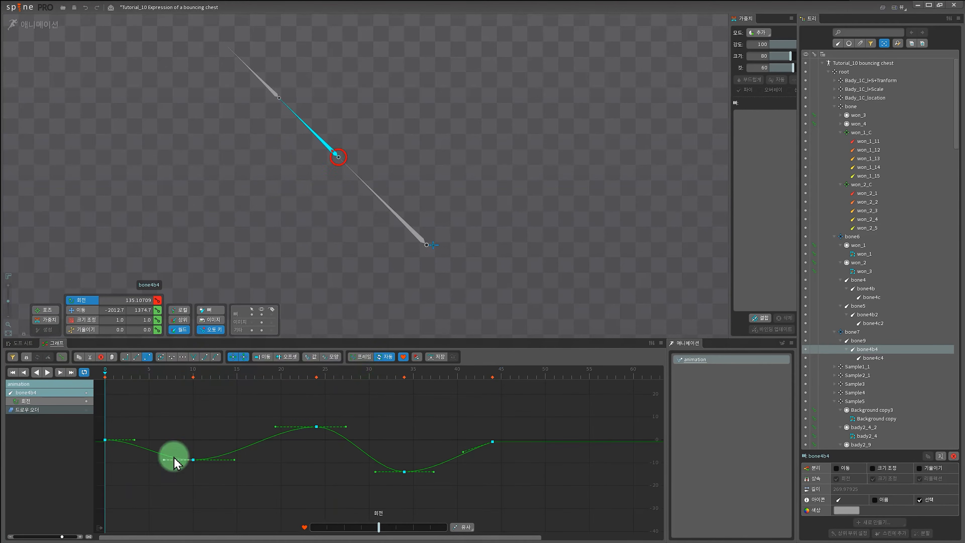
pyautogui.moveTo(134, 440); pyautogui.dragTo(131, 454)
pyautogui.moveTo(103, 371); pyautogui.dragTo(431, 384)
pyautogui.click(464, 453)
pyautogui.moveTo(466, 455); pyautogui.dragTo(467, 460)
pyautogui.moveTo(445, 472); pyautogui.dragTo(453, 471)
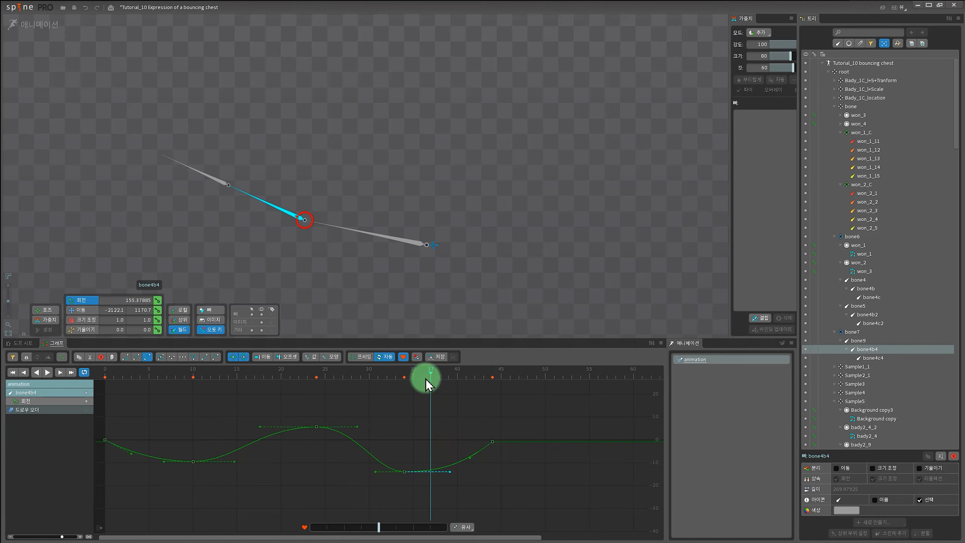
# Play the animation and move bone4b4's last rotation key to frame 43.
pyautogui.press('d')
pyautogui.moveTo(492, 441); pyautogui.dragTo(482, 442)
pyautogui.moveTo(335, 384); pyautogui.dragTo(177, 380)
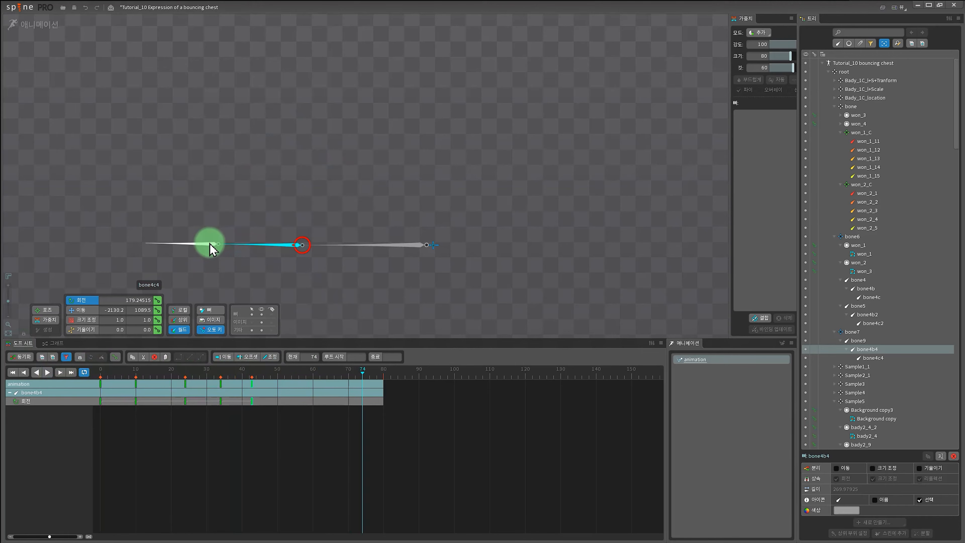
# Select bone4c4, key its rotation on frame 0 and copy that key.
pyautogui.click(211, 248)
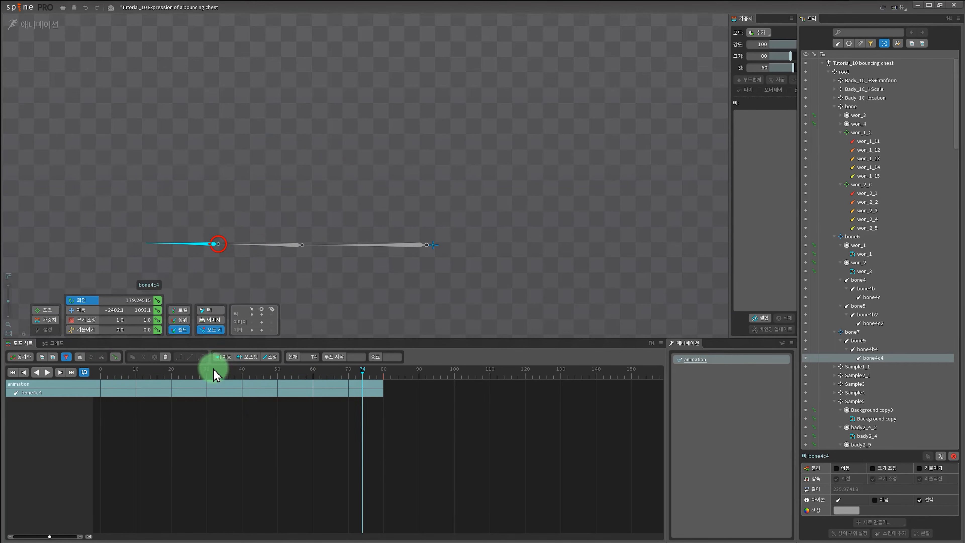
pyautogui.moveTo(215, 374); pyautogui.dragTo(82, 368)
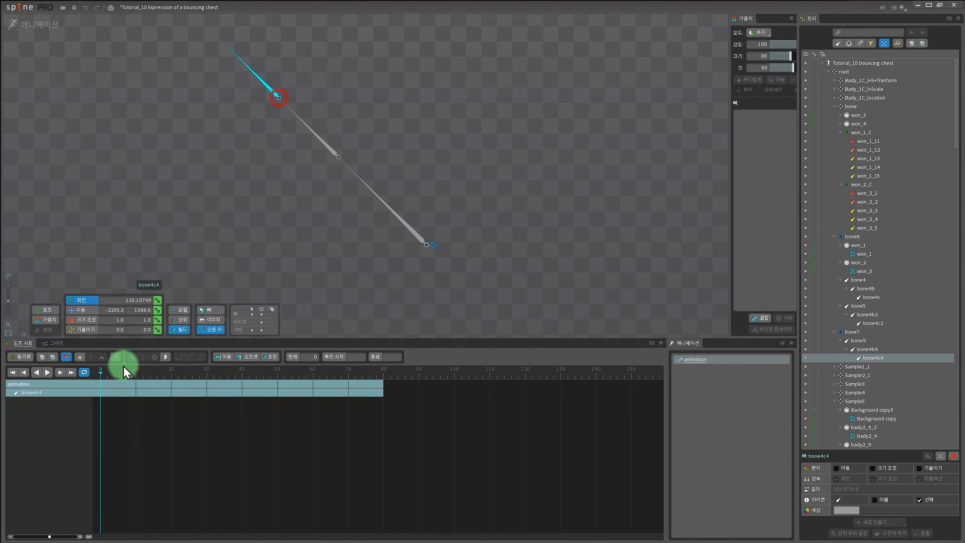
pyautogui.click(158, 300)
pyautogui.hotkey('ctrl', 'c')
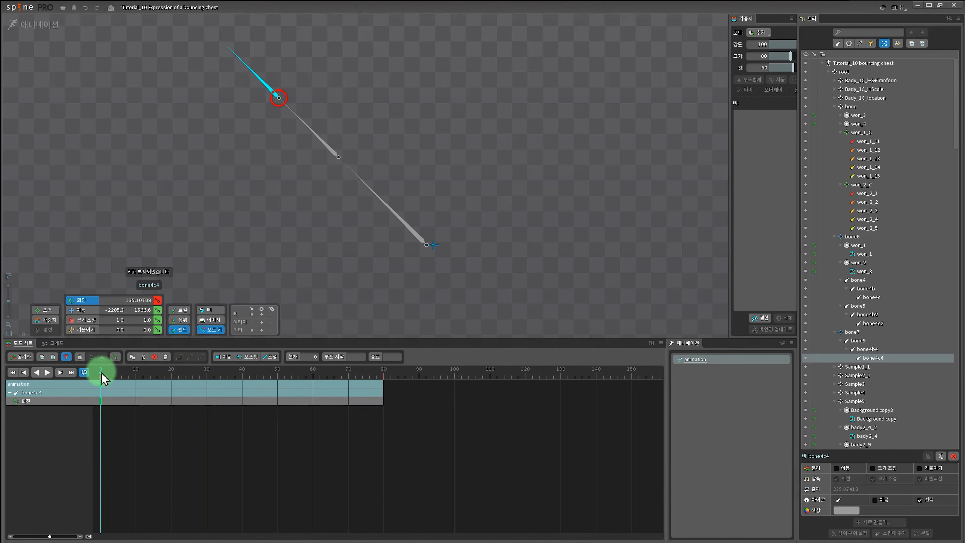
# Compare the chain's pose around frames 4 to 6 and rotate bone4c4 to about 122.8° on frame 4.
pyautogui.moveTo(101, 374); pyautogui.dragTo(122, 377)
pyautogui.click(329, 160)
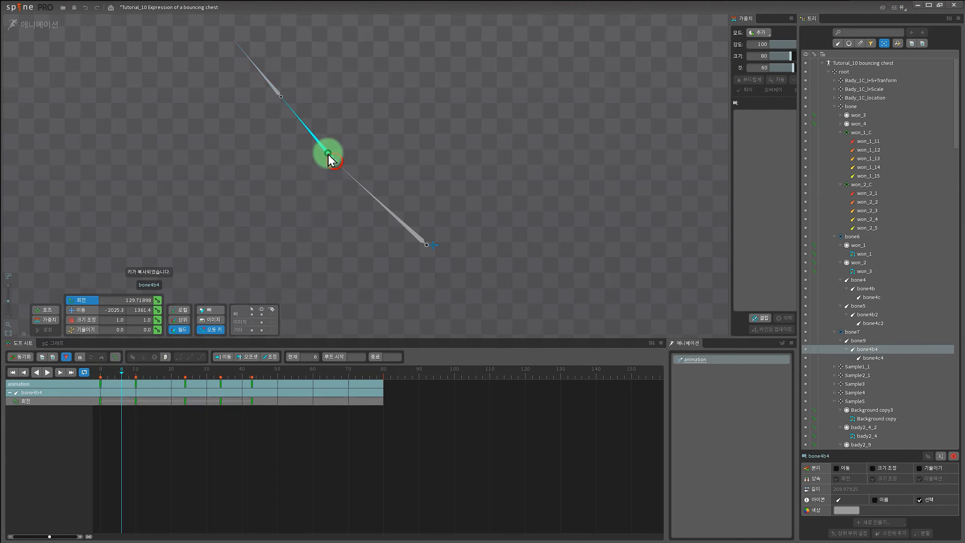
pyautogui.moveTo(121, 376)
pyautogui.mouseDown()
pyautogui.moveTo(95, 377)
pyautogui.moveTo(137, 383)
pyautogui.moveTo(107, 382)
pyautogui.moveTo(118, 382)
pyautogui.mouseUp()
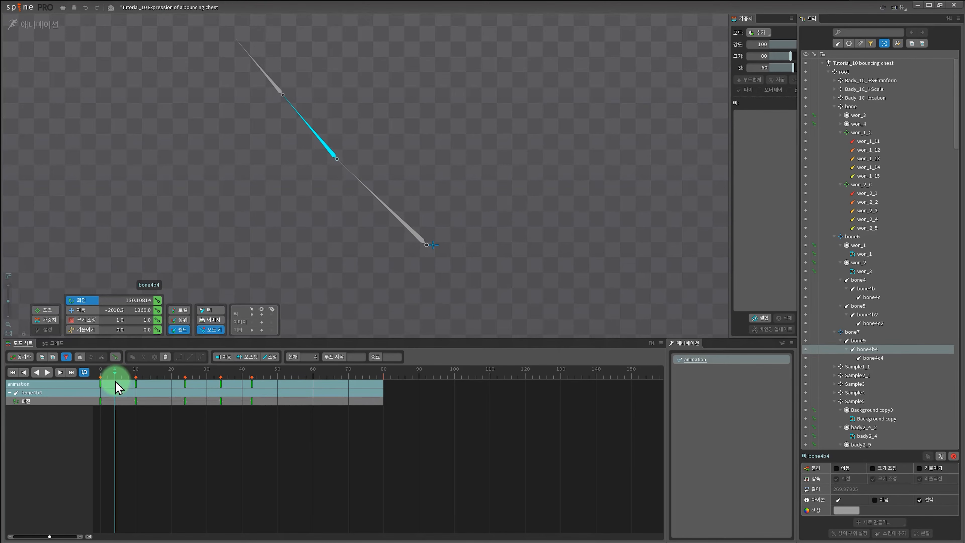
pyautogui.click(275, 92)
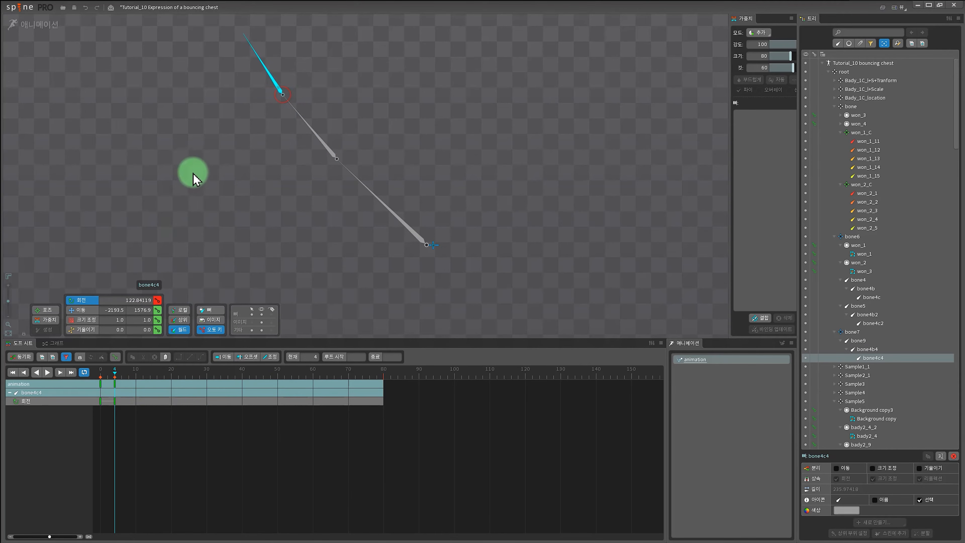
# Check bone4b4's motion around frames 10 to 15 and key lagging rotations for bone4c4 on frames 15 and 24.
pyautogui.moveTo(107, 372); pyautogui.dragTo(135, 371)
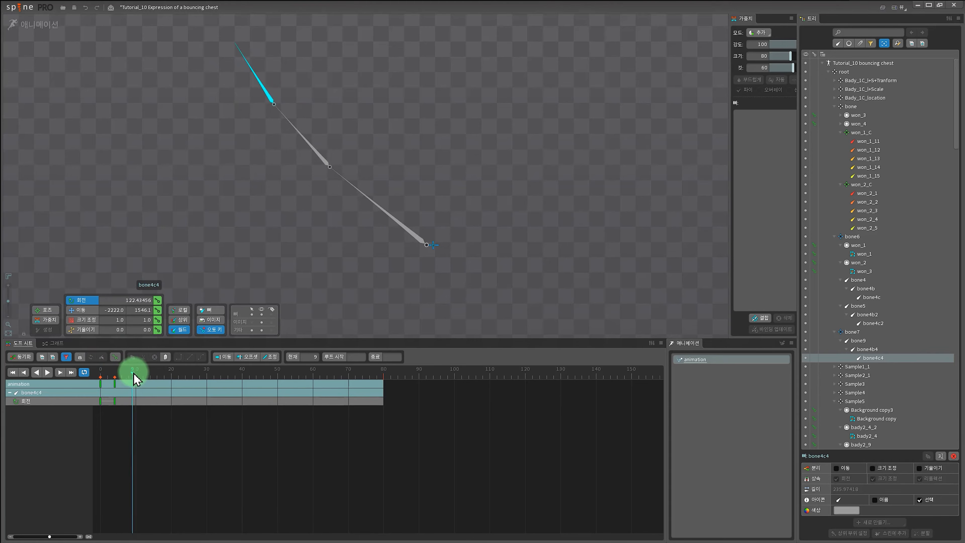
pyautogui.click(320, 164)
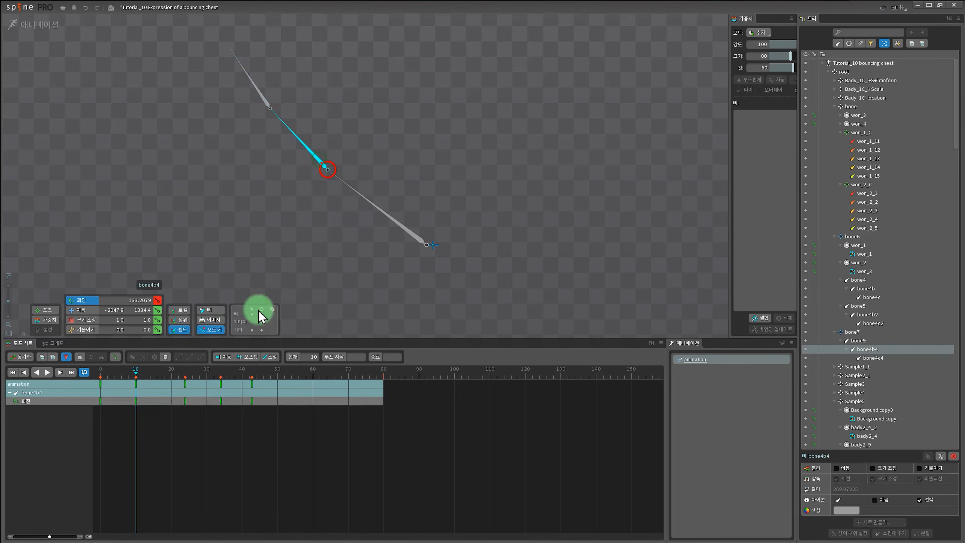
pyautogui.moveTo(138, 375); pyautogui.dragTo(154, 389)
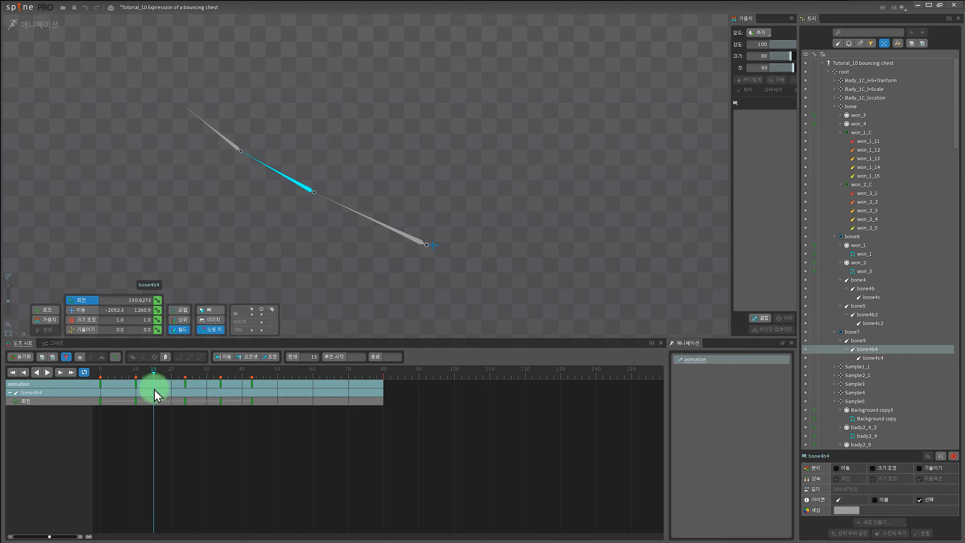
pyautogui.click(231, 143)
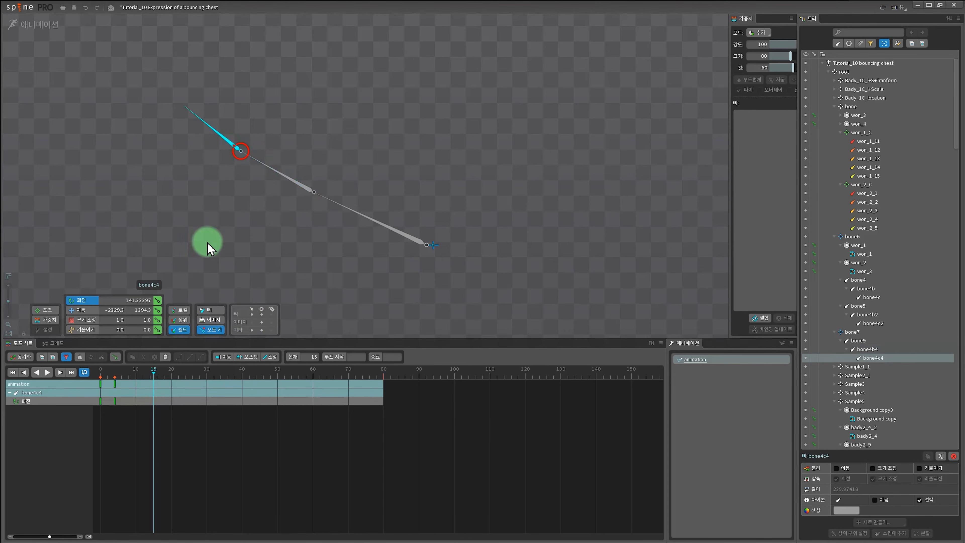
pyautogui.moveTo(186, 383)
pyautogui.mouseDown()
pyautogui.moveTo(193, 384)
pyautogui.moveTo(140, 377)
pyautogui.moveTo(167, 388)
pyautogui.moveTo(185, 381)
pyautogui.mouseUp()
pyautogui.moveTo(152, 198); pyautogui.dragTo(151, 207)
# Rotate bone4c4 alternately up and down on frames 36, 45, 50 and 54 for a settling bounce.
pyautogui.moveTo(186, 373); pyautogui.dragTo(223, 374)
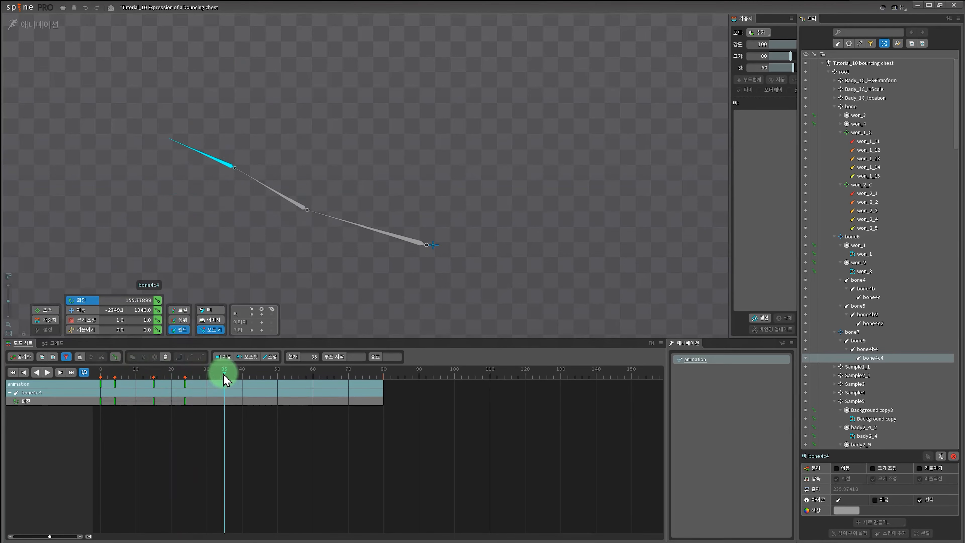
pyautogui.moveTo(181, 223); pyautogui.dragTo(167, 206)
pyautogui.moveTo(163, 370); pyautogui.dragTo(260, 384)
pyautogui.moveTo(132, 248); pyautogui.dragTo(142, 265)
pyautogui.moveTo(196, 374); pyautogui.dragTo(277, 376)
pyautogui.moveTo(174, 284); pyautogui.dragTo(169, 273)
pyautogui.moveTo(278, 374); pyautogui.dragTo(292, 367)
pyautogui.moveTo(149, 245); pyautogui.dragTo(149, 256)
# Select bone4c4's rotation keys, apply Bezier interpolation and open their curve in the graph.
pyautogui.moveTo(201, 398); pyautogui.dragTo(143, 432)
pyautogui.click(56, 343)
pyautogui.scroll(-6, 144, 432)
# Lengthen the Bezier handles at frame 4 and steepen the one at frame 15 on bone4c4's rotation curve.
pyautogui.moveTo(125, 373); pyautogui.dragTo(174, 389)
pyautogui.moveTo(181, 480); pyautogui.dragTo(190, 480)
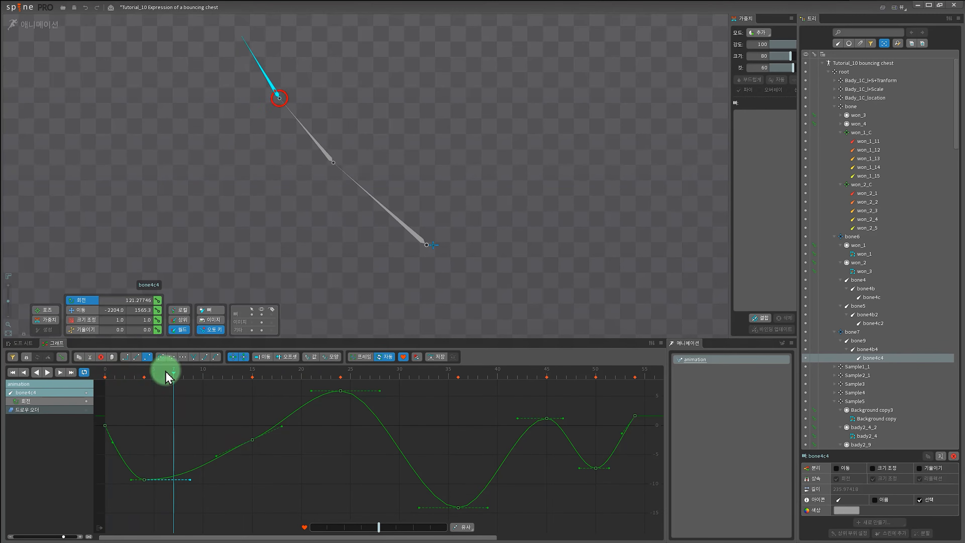
pyautogui.moveTo(167, 373); pyautogui.dragTo(232, 375)
pyautogui.moveTo(281, 428); pyautogui.dragTo(303, 391)
pyautogui.moveTo(279, 418); pyautogui.dragTo(279, 414)
pyautogui.moveTo(239, 374); pyautogui.dragTo(183, 380)
pyautogui.moveTo(131, 480); pyautogui.dragTo(127, 480)
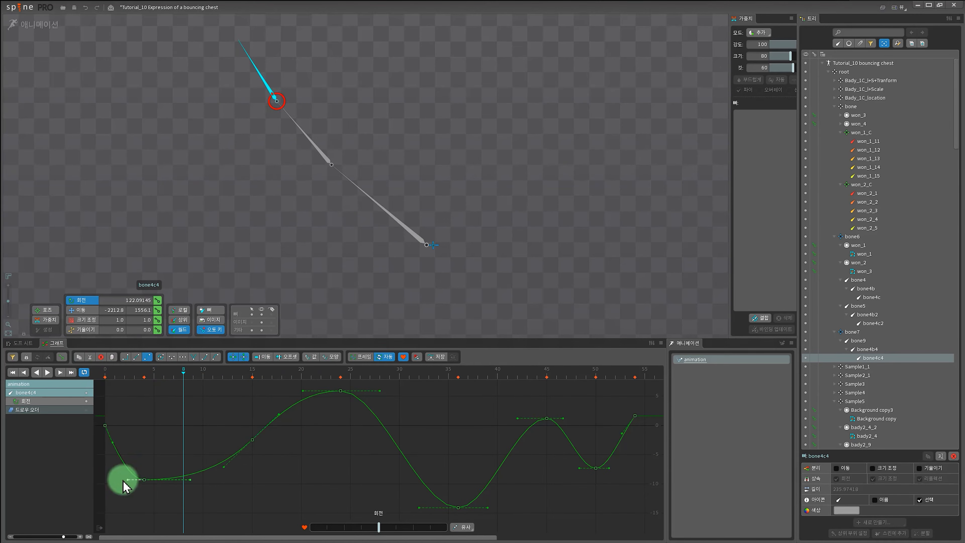
# Bend the frame 45 handles into a sharp peak, adjust those at frames 50 and 54, and move the frame 50 key to 49.
pyautogui.moveTo(116, 374); pyautogui.dragTo(537, 388)
pyautogui.moveTo(517, 419); pyautogui.dragTo(539, 443)
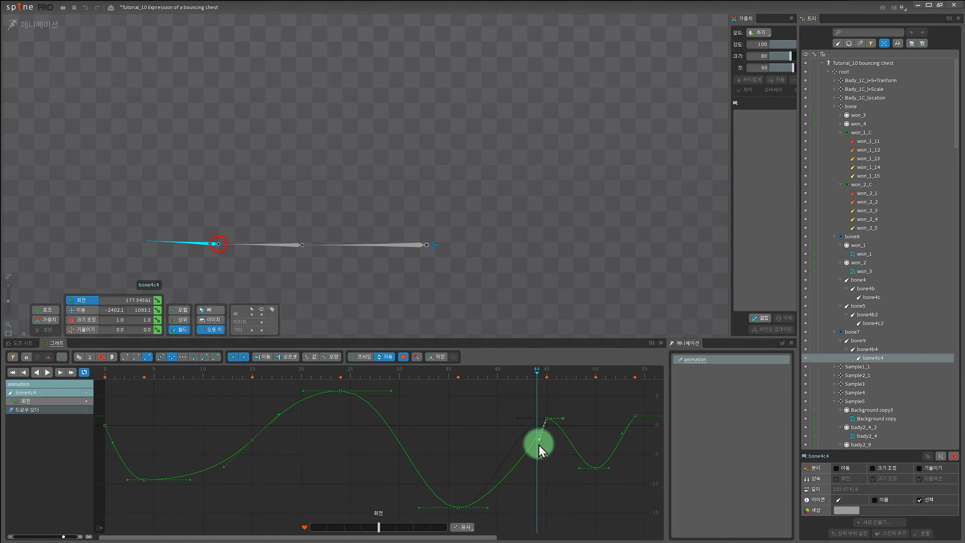
pyautogui.moveTo(506, 375); pyautogui.dragTo(537, 386)
pyautogui.moveTo(563, 418); pyautogui.dragTo(552, 434)
pyautogui.moveTo(579, 468); pyautogui.dragTo(567, 469)
pyautogui.moveTo(622, 434); pyautogui.dragTo(629, 437)
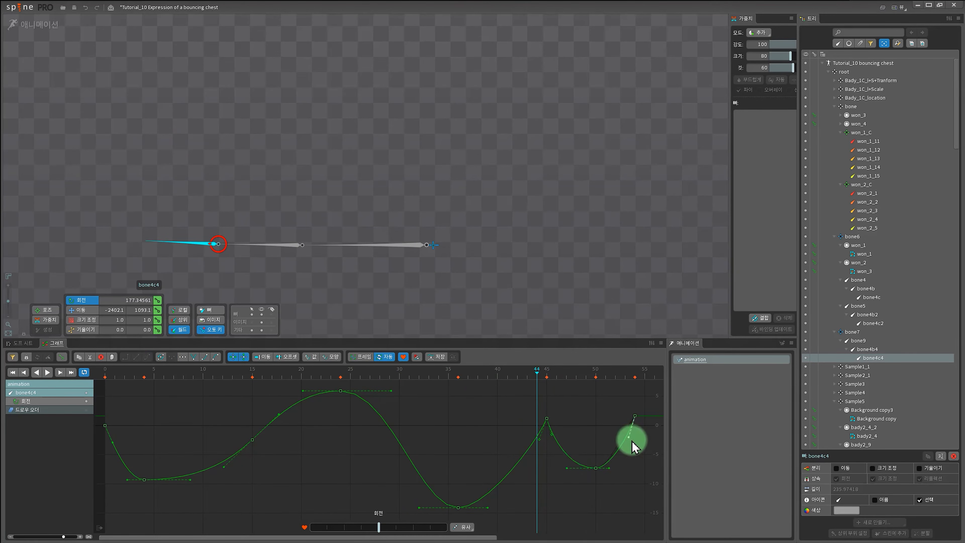
pyautogui.moveTo(596, 468); pyautogui.dragTo(584, 468)
# Widen both Bezier handles at frame 36 of bone4c4's rotation curve and play the animation.
pyautogui.moveTo(360, 377); pyautogui.dragTo(615, 378)
pyautogui.moveTo(488, 508); pyautogui.dragTo(494, 507)
pyautogui.moveTo(419, 503); pyautogui.dragTo(415, 503)
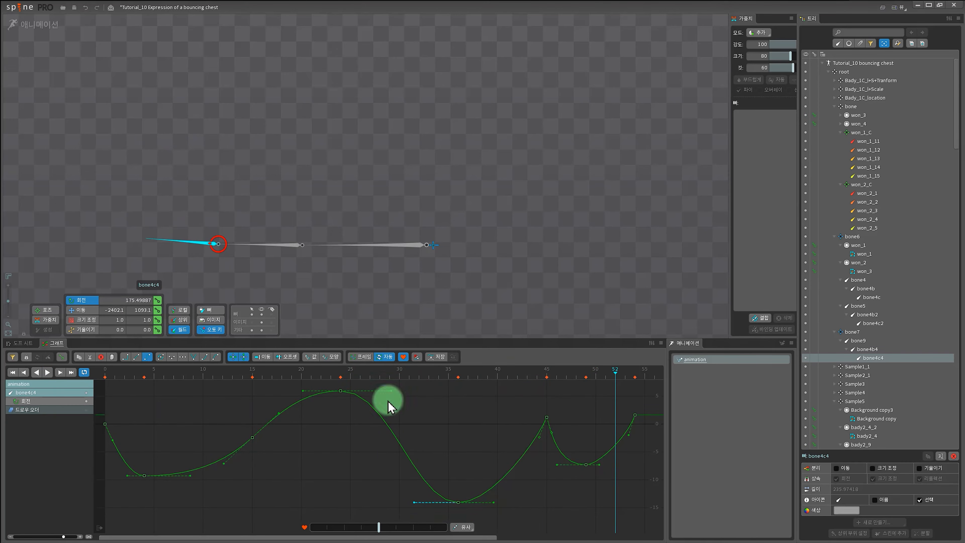
pyautogui.press('d')
# Move bone4c4's rotation keys from frames 15 and 4 to frames 16 and 5, and lower the earlier key's outgoing handle.
pyautogui.moveTo(183, 371); pyautogui.dragTo(280, 380)
pyautogui.moveTo(252, 438); pyautogui.dragTo(262, 450)
pyautogui.moveTo(232, 376); pyautogui.dragTo(262, 389)
pyautogui.click(144, 476)
pyautogui.moveTo(190, 475); pyautogui.dragTo(192, 487)
pyautogui.moveTo(144, 476)
pyautogui.mouseDown()
pyautogui.moveTo(154, 482)
pyautogui.moveTo(130, 479)
pyautogui.mouseUp()
# Play the animation from frame 0 and return to the dope sheet to review bone4c4's bounce.
pyautogui.press('d')
pyautogui.press('d')
pyautogui.click(106, 374)
pyautogui.press('d')
pyautogui.press('d')
pyautogui.click(22, 343)
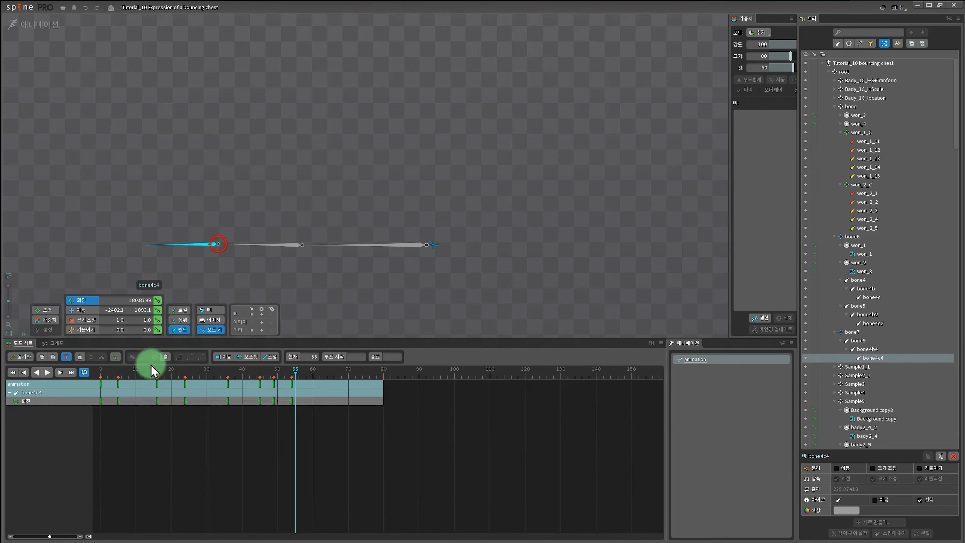
pyautogui.click(102, 369)
pyautogui.press('d')
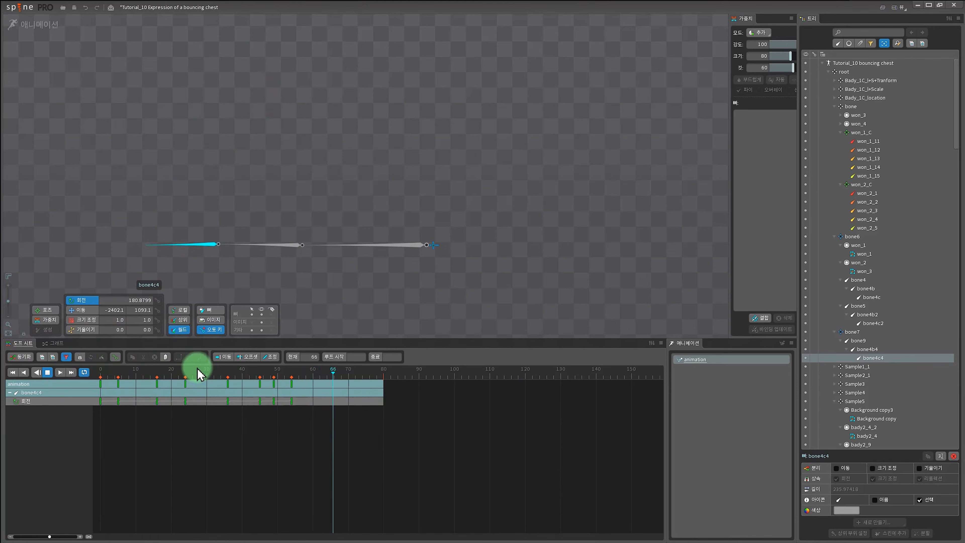
# Select bone9, bone4b4 and bone4c4 together and compare their key timing while scrubbing and playing the animation.
pyautogui.click(856, 341)
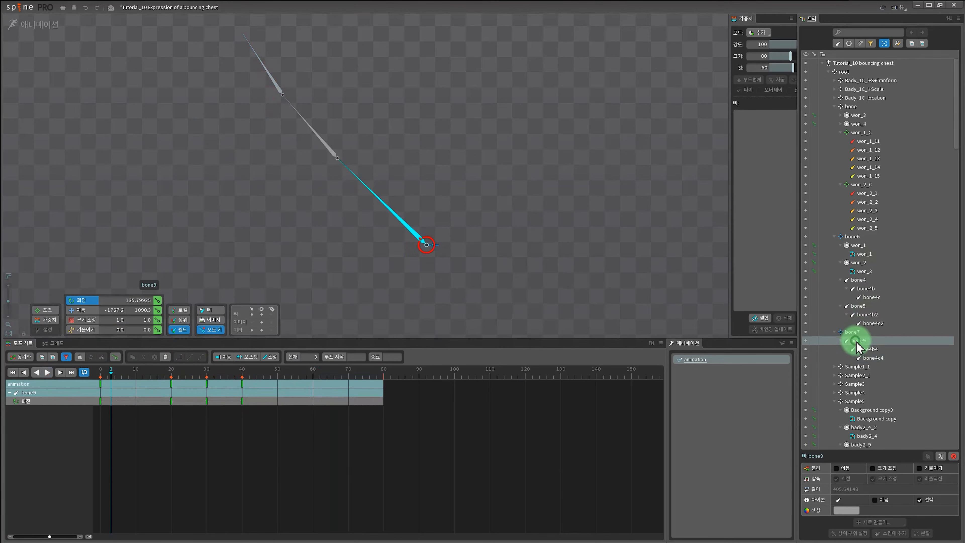
pyautogui.keyDown('ctrl'); pyautogui.click(862, 349); pyautogui.keyUp('ctrl')
pyautogui.keyDown('ctrl'); pyautogui.click(874, 359); pyautogui.keyUp('ctrl')
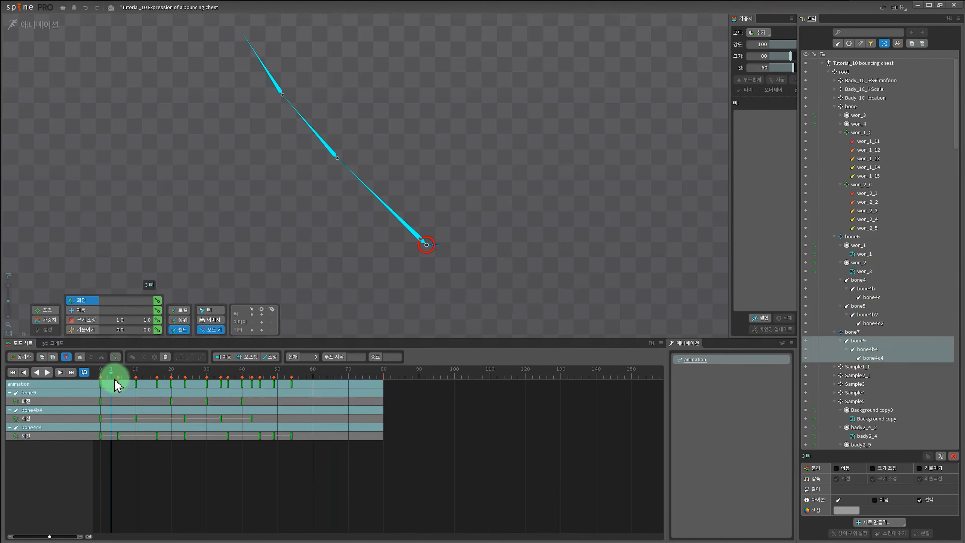
pyautogui.moveTo(110, 374); pyautogui.dragTo(150, 413)
pyautogui.press('d')
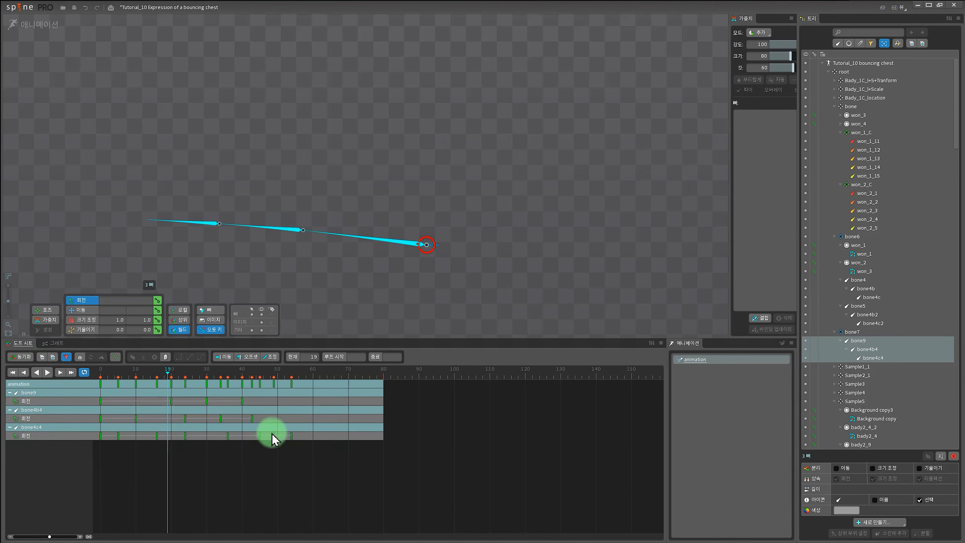
pyautogui.moveTo(177, 381); pyautogui.dragTo(187, 399)
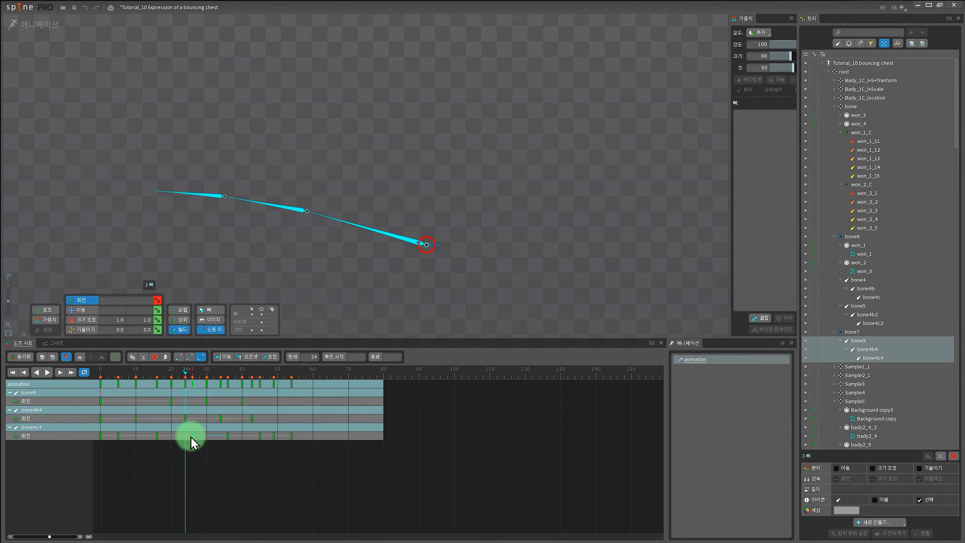
pyautogui.moveTo(186, 382); pyautogui.dragTo(115, 374)
pyautogui.press('d')
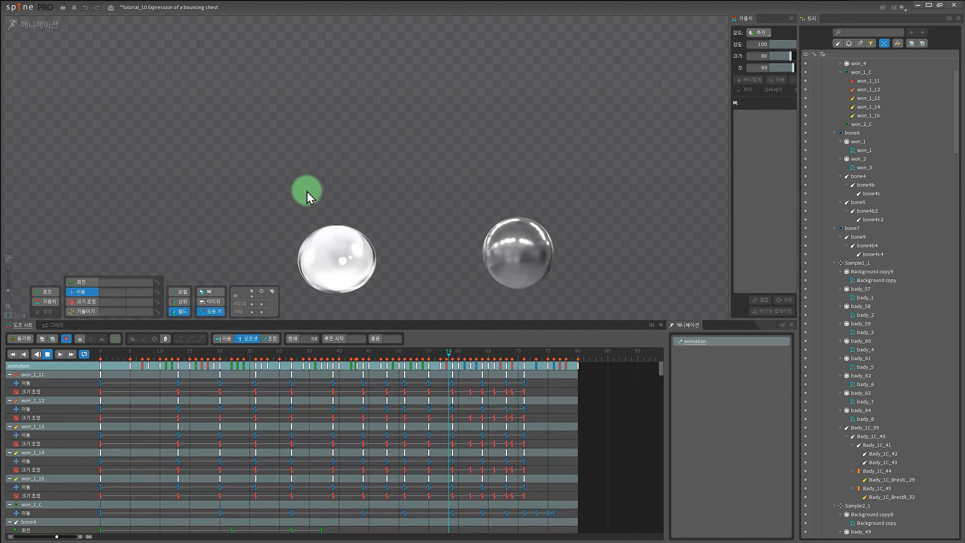
# Switch to Photoshop and sketch a small red ball falling along a downward arrow to a second one beside the squash-and-stretch sequence.
pyautogui.hotkey('alt', 'Tab')
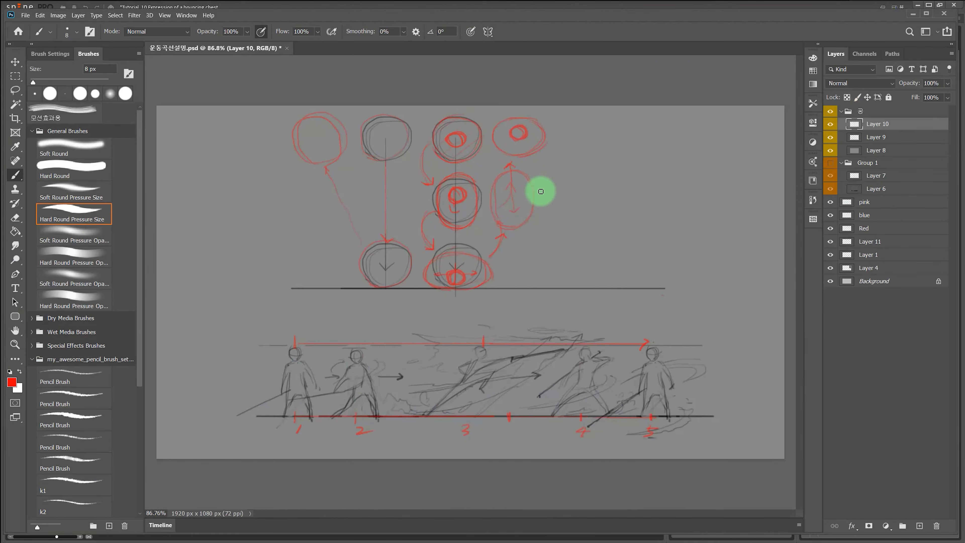
pyautogui.scroll(3, 533, 204)
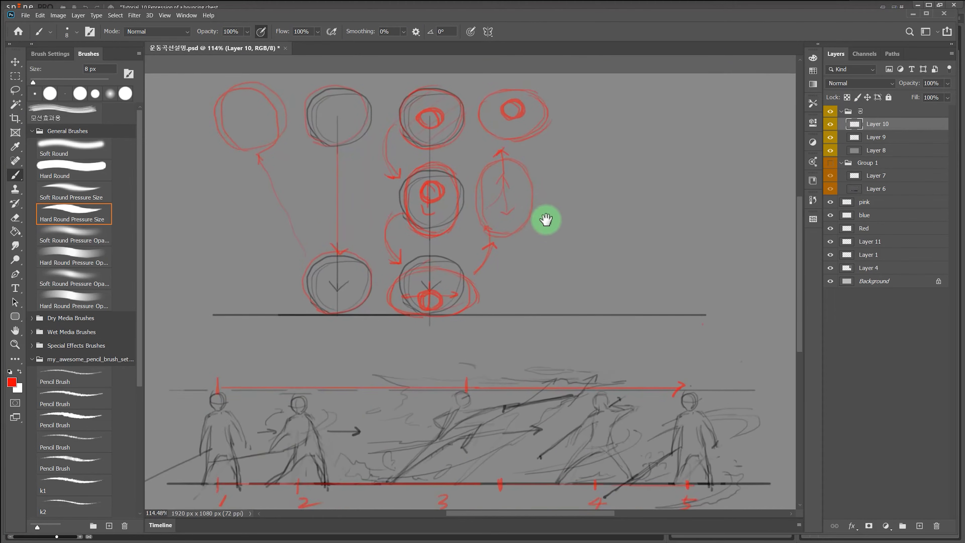
pyautogui.moveTo(548, 218); pyautogui.dragTo(579, 239)
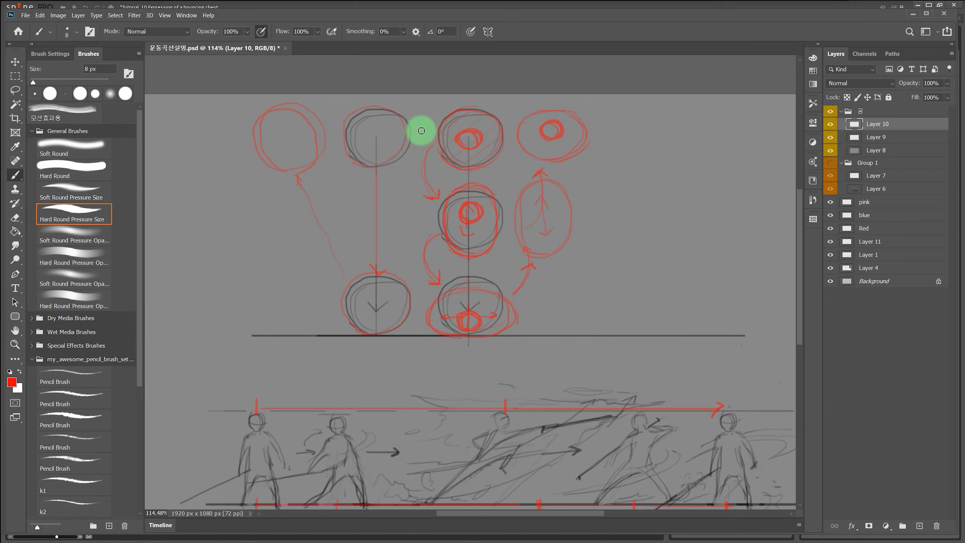
pyautogui.moveTo(424, 146); pyautogui.dragTo(422, 297)
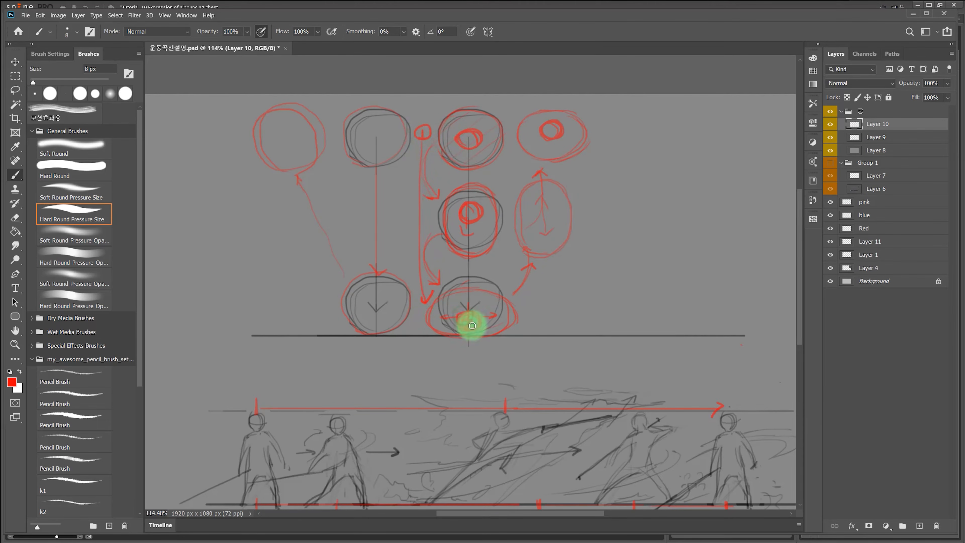
pyautogui.moveTo(473, 326)
pyautogui.mouseDown()
pyautogui.moveTo(431, 305)
pyautogui.moveTo(422, 311)
pyautogui.mouseUp()
pyautogui.moveTo(461, 225); pyautogui.dragTo(473, 233)
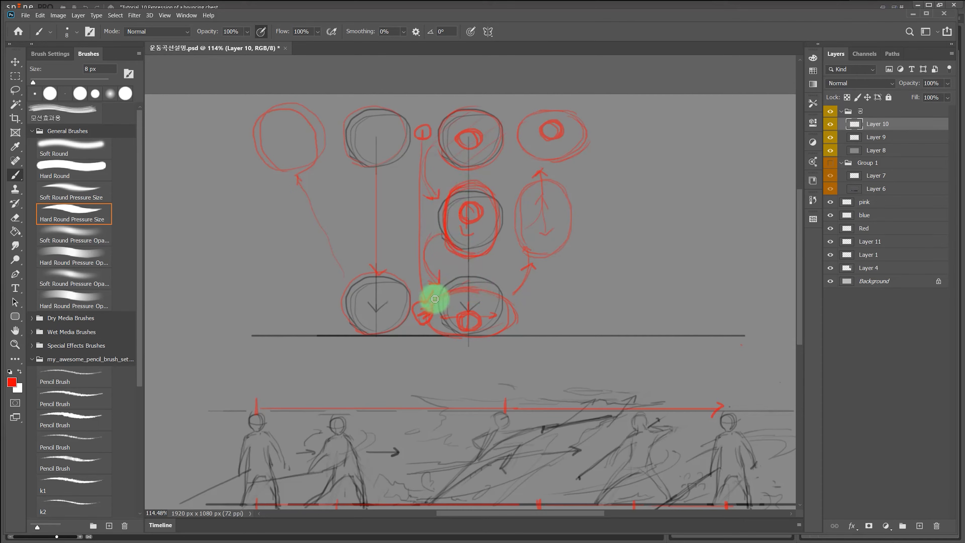
# Retrace the squashed ball, draw small cores in the plain falling ball's two positions, and label its thickened arrow 속도.
pyautogui.moveTo(428, 306)
pyautogui.mouseDown()
pyautogui.moveTo(437, 329)
pyautogui.moveTo(440, 297)
pyautogui.moveTo(473, 289)
pyautogui.moveTo(514, 310)
pyautogui.moveTo(513, 325)
pyautogui.moveTo(509, 303)
pyautogui.moveTo(466, 292)
pyautogui.moveTo(509, 305)
pyautogui.moveTo(515, 319)
pyautogui.moveTo(477, 339)
pyautogui.moveTo(428, 328)
pyautogui.moveTo(429, 308)
pyautogui.moveTo(454, 291)
pyautogui.moveTo(490, 294)
pyautogui.moveTo(506, 315)
pyautogui.moveTo(496, 333)
pyautogui.moveTo(442, 337)
pyautogui.moveTo(468, 285)
pyautogui.mouseUp()
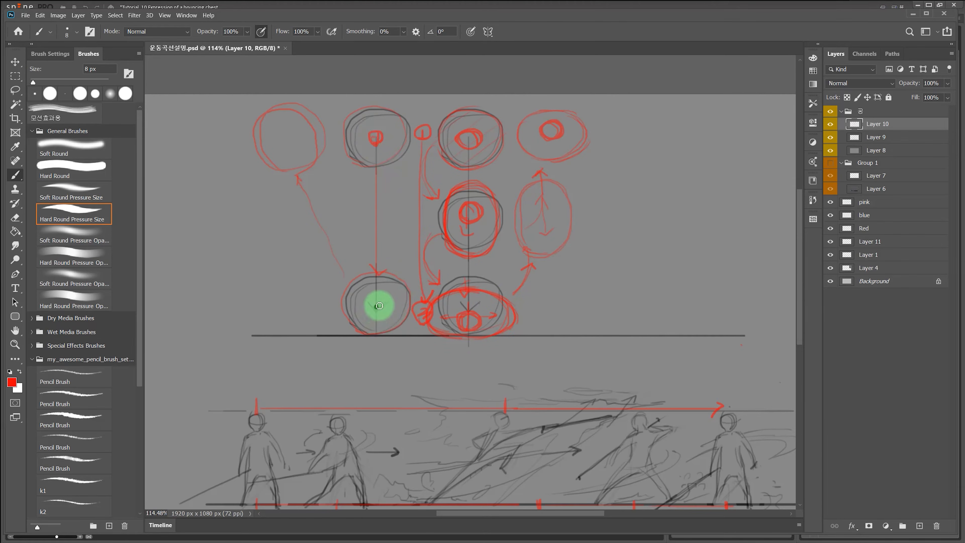
pyautogui.moveTo(389, 315); pyautogui.dragTo(384, 316)
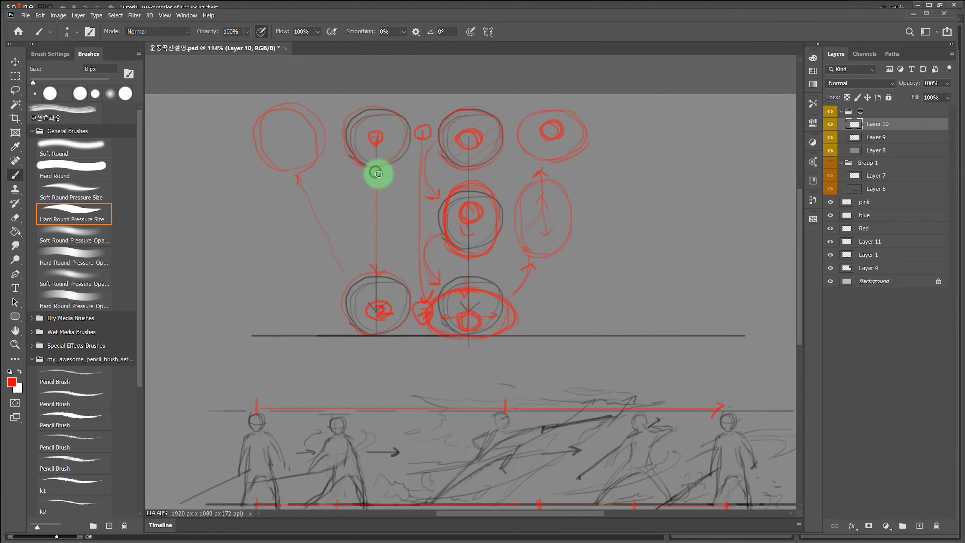
pyautogui.moveTo(379, 173)
pyautogui.mouseDown()
pyautogui.moveTo(374, 278)
pyautogui.moveTo(366, 267)
pyautogui.moveTo(385, 263)
pyautogui.mouseUp()
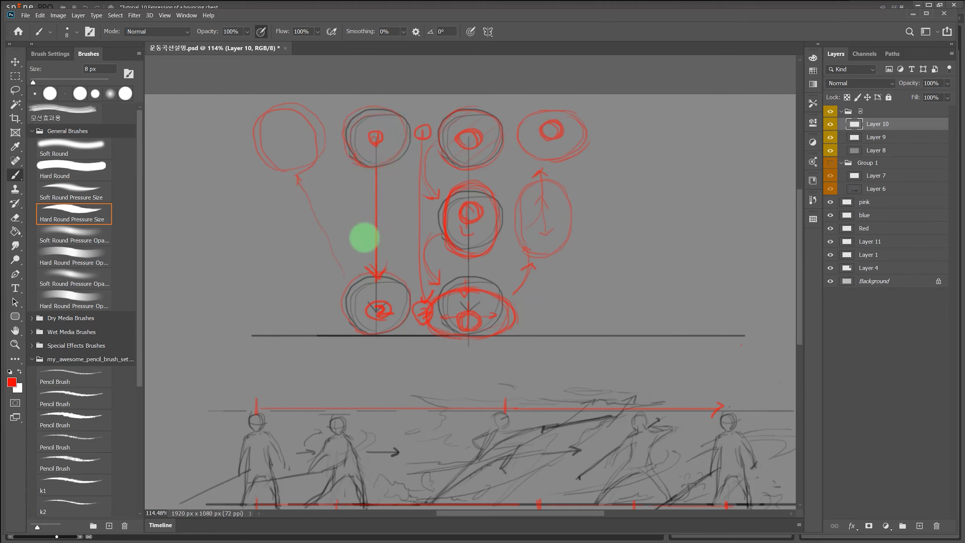
pyautogui.moveTo(359, 230); pyautogui.dragTo(366, 246)
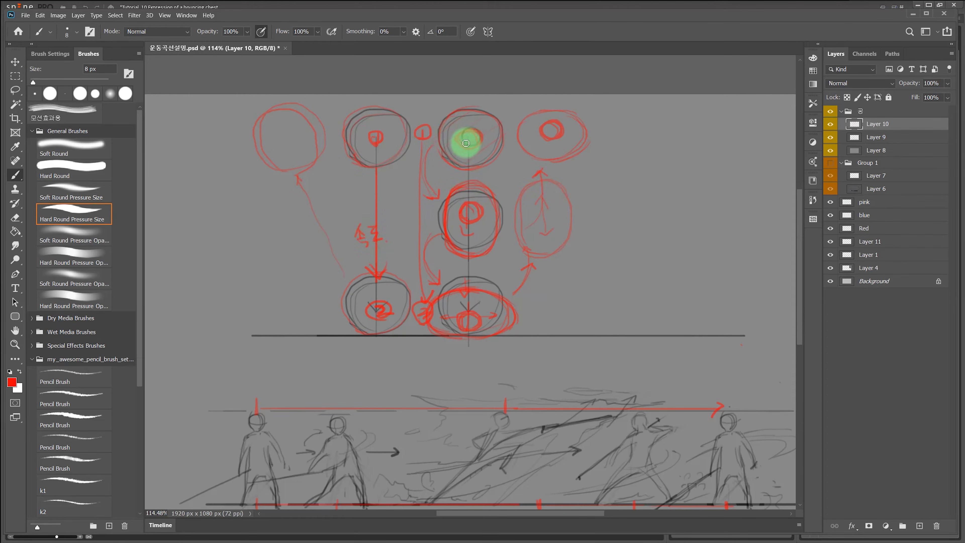
# Retrace the squash-and-stretch sequence's fall line, its stretched balls and the flattened ball at the rebound's peak in red.
pyautogui.moveTo(472, 139); pyautogui.dragTo(467, 298)
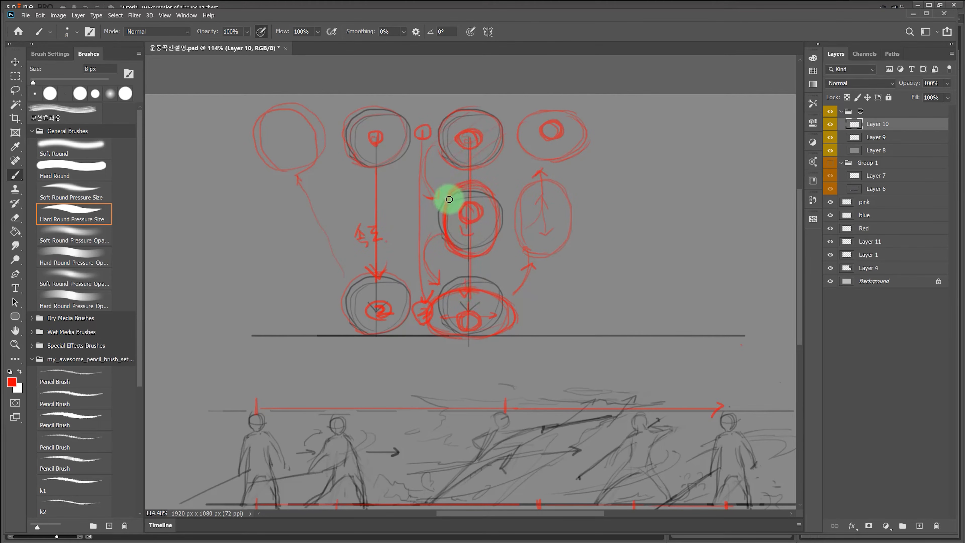
pyautogui.moveTo(448, 200)
pyautogui.mouseDown()
pyautogui.moveTo(482, 184)
pyautogui.moveTo(495, 200)
pyautogui.moveTo(495, 232)
pyautogui.moveTo(458, 254)
pyautogui.mouseUp()
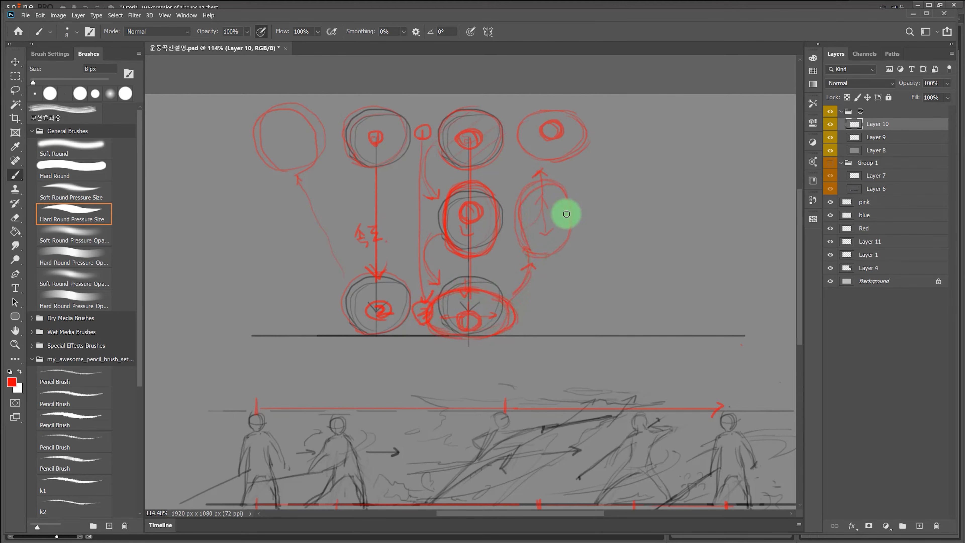
pyautogui.moveTo(554, 160)
pyautogui.mouseDown()
pyautogui.moveTo(516, 142)
pyautogui.moveTo(521, 123)
pyautogui.moveTo(569, 119)
pyautogui.moveTo(583, 132)
pyautogui.moveTo(569, 155)
pyautogui.moveTo(535, 159)
pyautogui.moveTo(517, 136)
pyautogui.moveTo(533, 117)
pyautogui.moveTo(570, 116)
pyautogui.moveTo(593, 130)
pyautogui.moveTo(577, 157)
pyautogui.moveTo(542, 163)
pyautogui.moveTo(517, 140)
pyautogui.moveTo(541, 115)
pyautogui.moveTo(577, 126)
pyautogui.moveTo(580, 148)
pyautogui.moveTo(547, 155)
pyautogui.mouseUp()
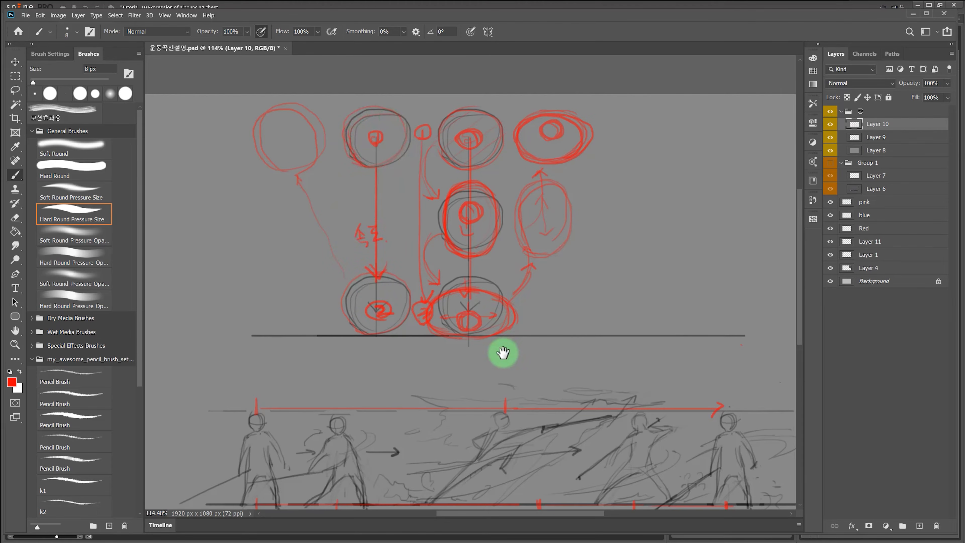
# Circle the numbers 1 and 2 below the running sequence in red, mark the first figure's torso and circle the second figure's body.
pyautogui.moveTo(502, 353); pyautogui.dragTo(494, 251)
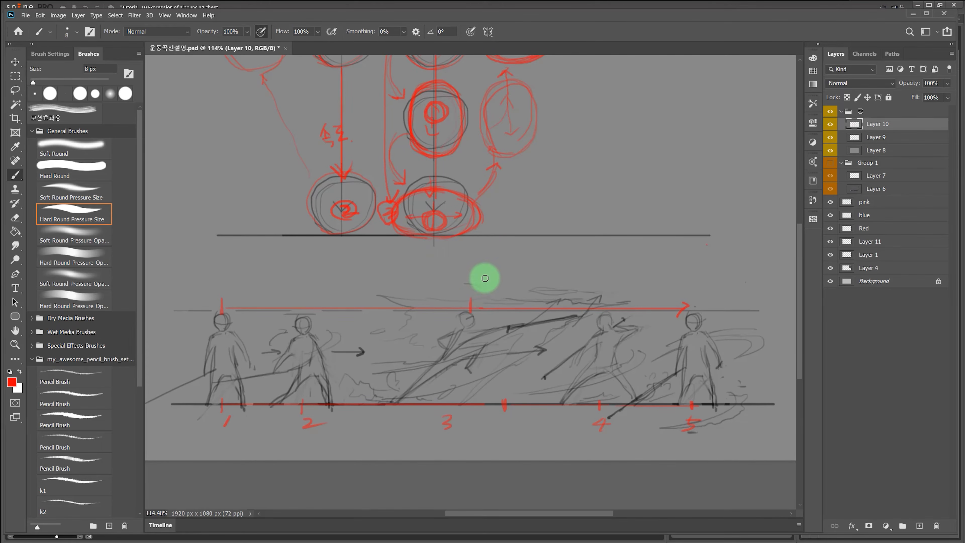
pyautogui.moveTo(472, 284); pyautogui.dragTo(479, 287)
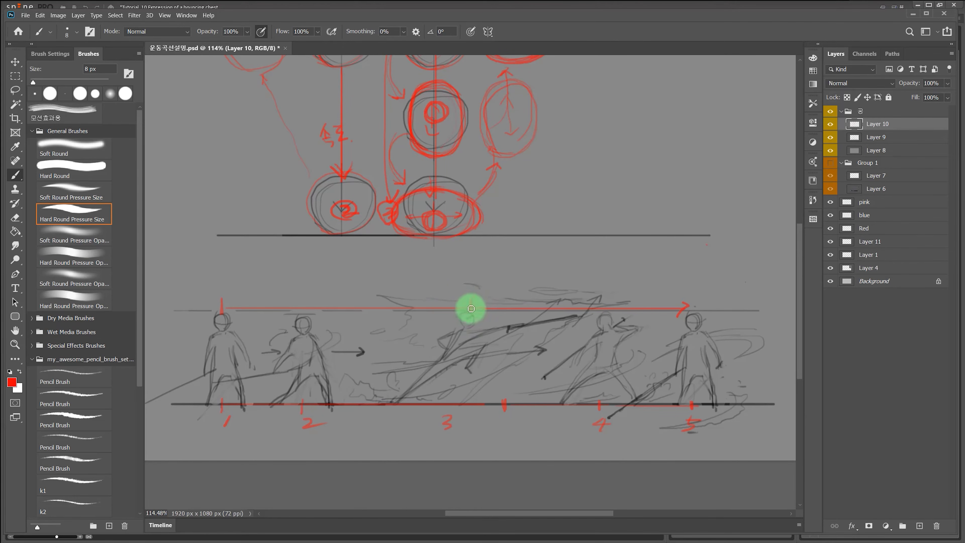
pyautogui.moveTo(475, 291); pyautogui.dragTo(474, 259)
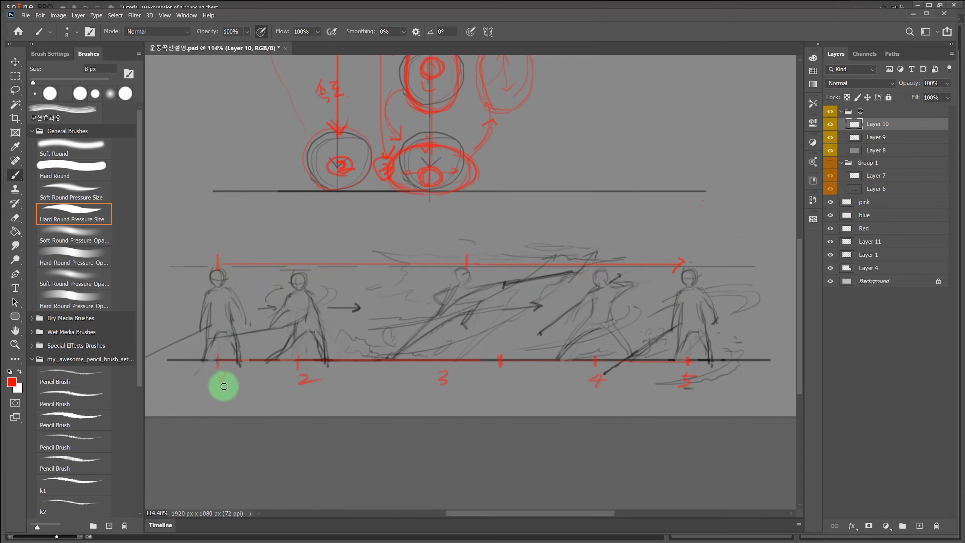
pyautogui.moveTo(220, 387)
pyautogui.mouseDown()
pyautogui.moveTo(221, 355)
pyautogui.moveTo(228, 383)
pyautogui.mouseUp()
pyautogui.moveTo(319, 392)
pyautogui.mouseDown()
pyautogui.moveTo(326, 367)
pyautogui.moveTo(294, 378)
pyautogui.mouseUp()
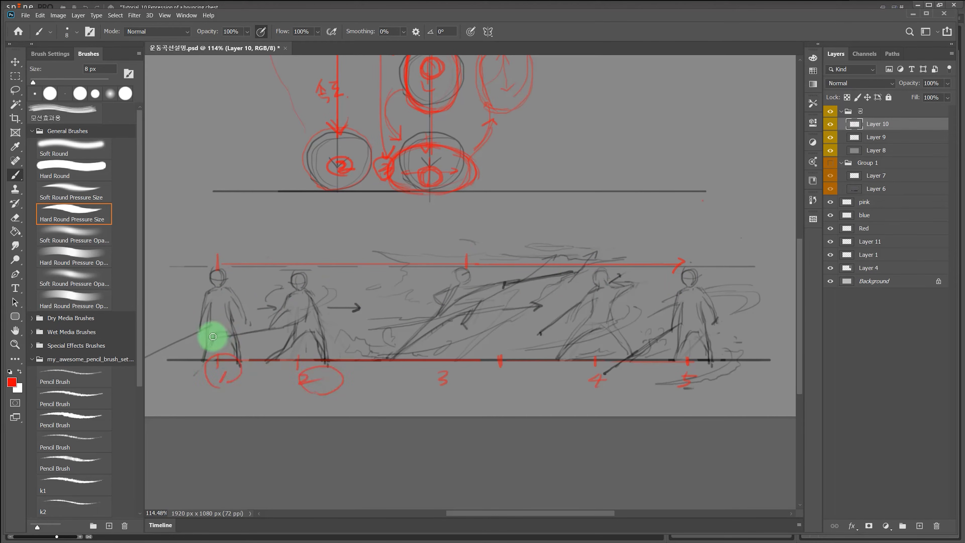
pyautogui.moveTo(215, 315); pyautogui.dragTo(223, 318)
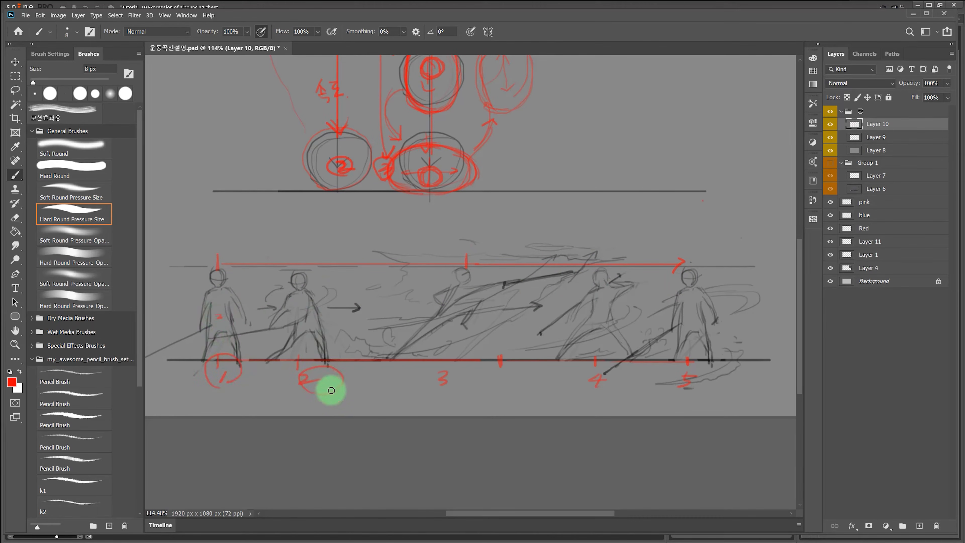
pyautogui.moveTo(280, 342)
pyautogui.mouseDown()
pyautogui.moveTo(318, 277)
pyautogui.moveTo(310, 349)
pyautogui.mouseUp()
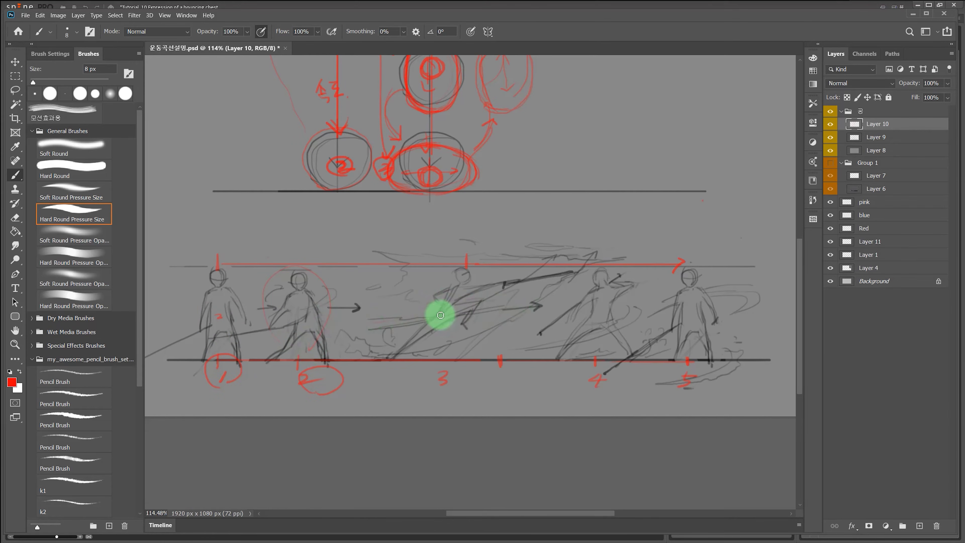
# Trace the stretched third figure in red with directional arrows, and mark the fourth figure's torso core and the number 5 with circles.
pyautogui.moveTo(403, 338)
pyautogui.mouseDown()
pyautogui.moveTo(500, 282)
pyautogui.moveTo(477, 285)
pyautogui.moveTo(511, 276)
pyautogui.mouseUp()
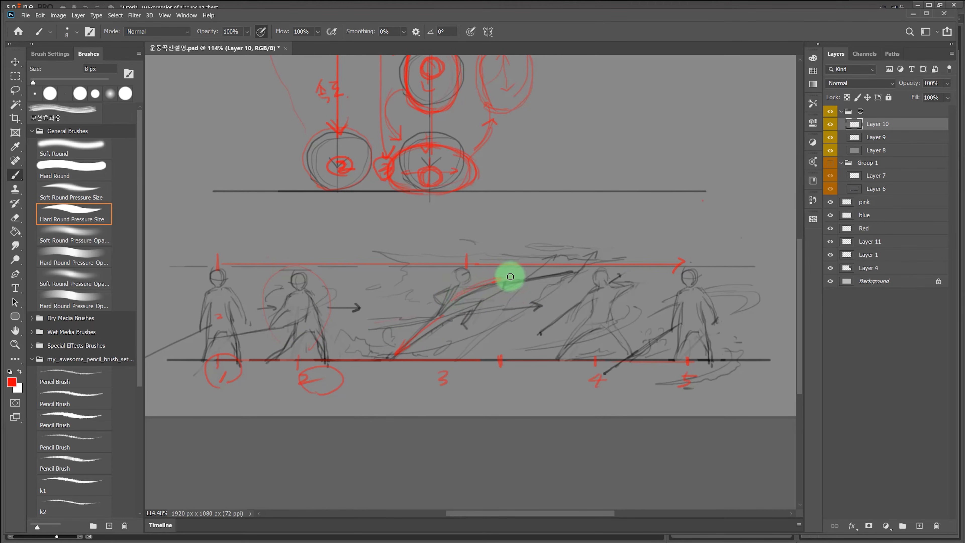
pyautogui.moveTo(393, 357)
pyautogui.mouseDown()
pyautogui.moveTo(466, 292)
pyautogui.moveTo(454, 300)
pyautogui.moveTo(503, 279)
pyautogui.moveTo(460, 280)
pyautogui.moveTo(463, 266)
pyautogui.moveTo(458, 285)
pyautogui.moveTo(484, 276)
pyautogui.mouseUp()
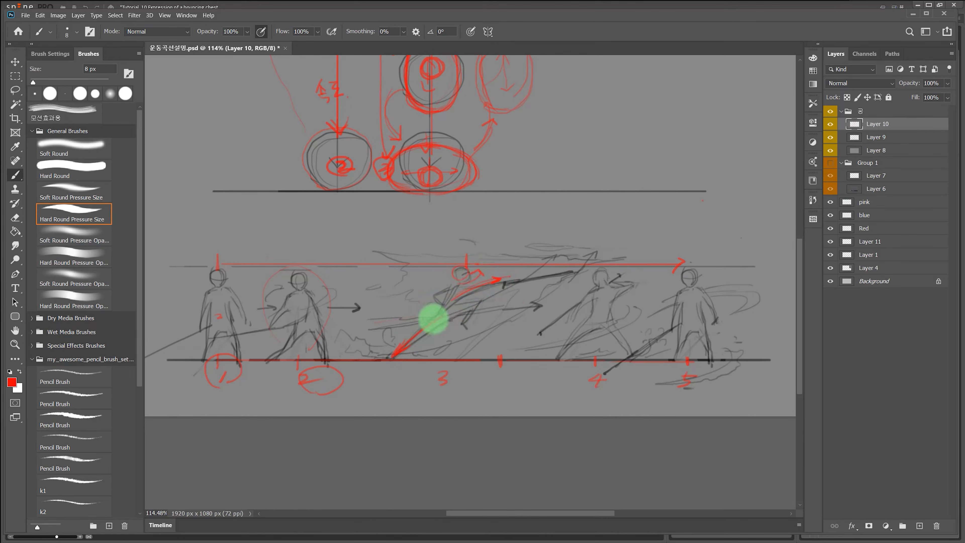
pyautogui.moveTo(508, 280); pyautogui.dragTo(496, 281)
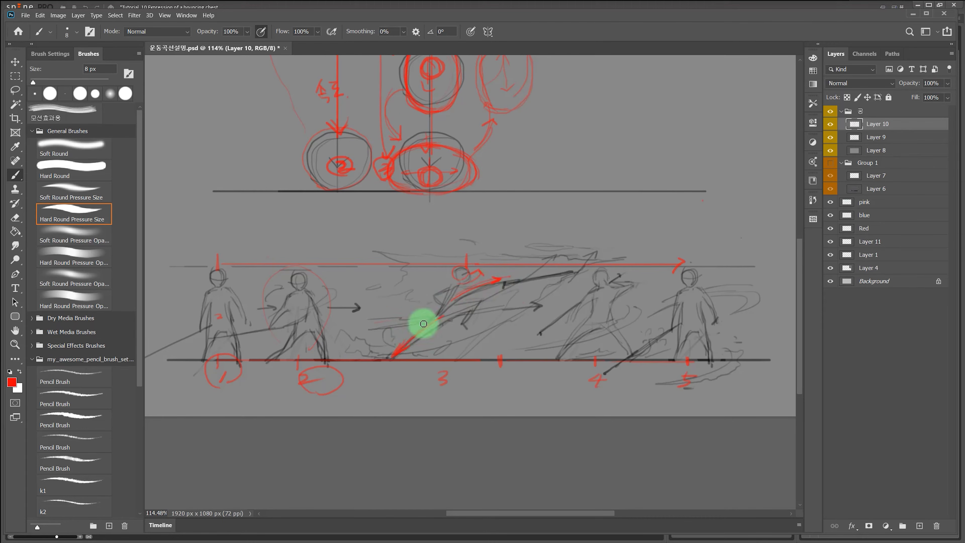
pyautogui.moveTo(405, 318); pyautogui.dragTo(440, 306)
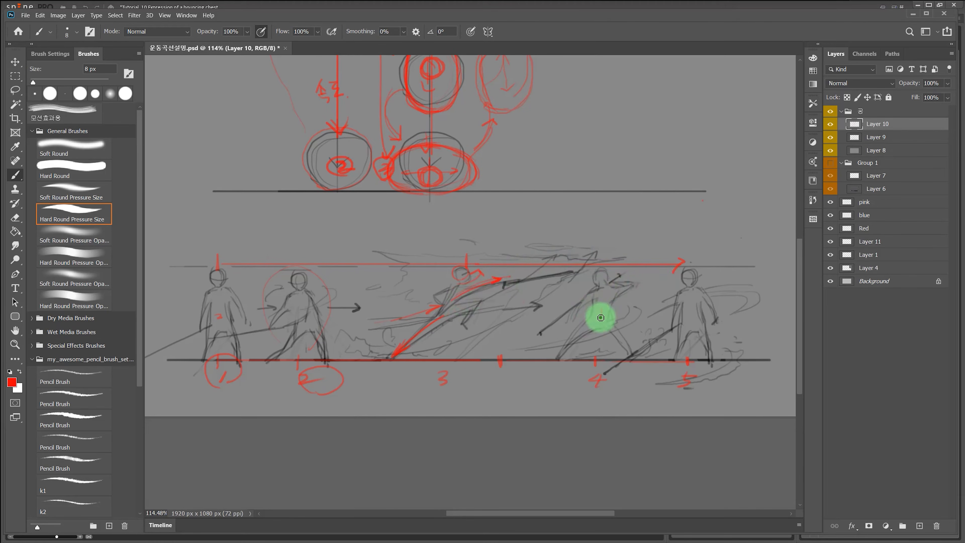
pyautogui.moveTo(601, 313)
pyautogui.mouseDown()
pyautogui.moveTo(605, 304)
pyautogui.moveTo(610, 315)
pyautogui.mouseUp()
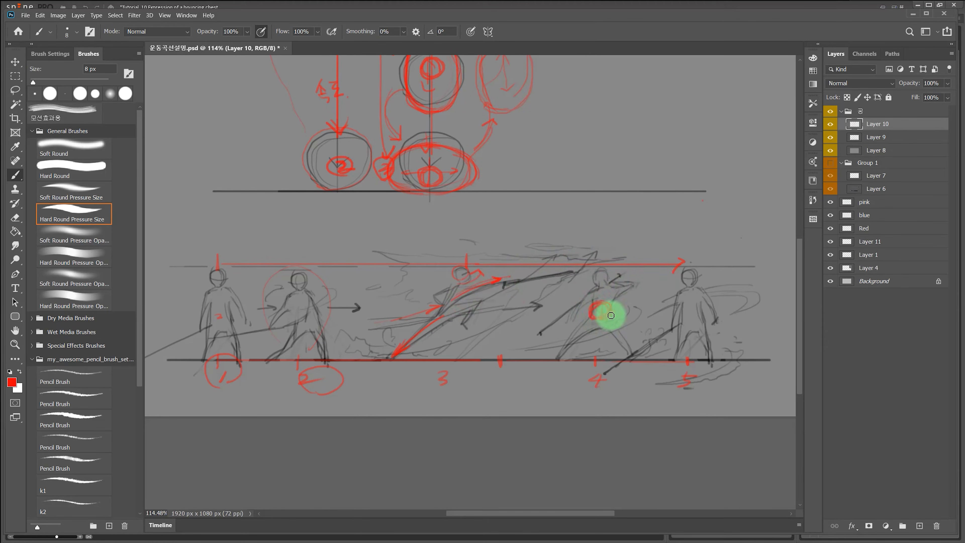
pyautogui.moveTo(702, 391); pyautogui.dragTo(696, 381)
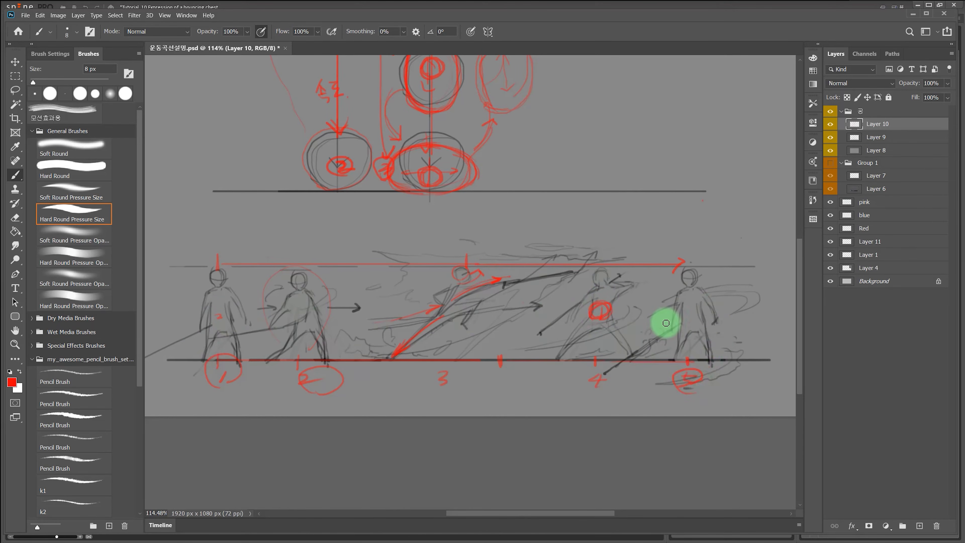
# Revisit the ball diagrams, switch to Spine and look over all the bouncing sample characters while the animation plays.
pyautogui.moveTo(471, 232); pyautogui.dragTo(468, 349)
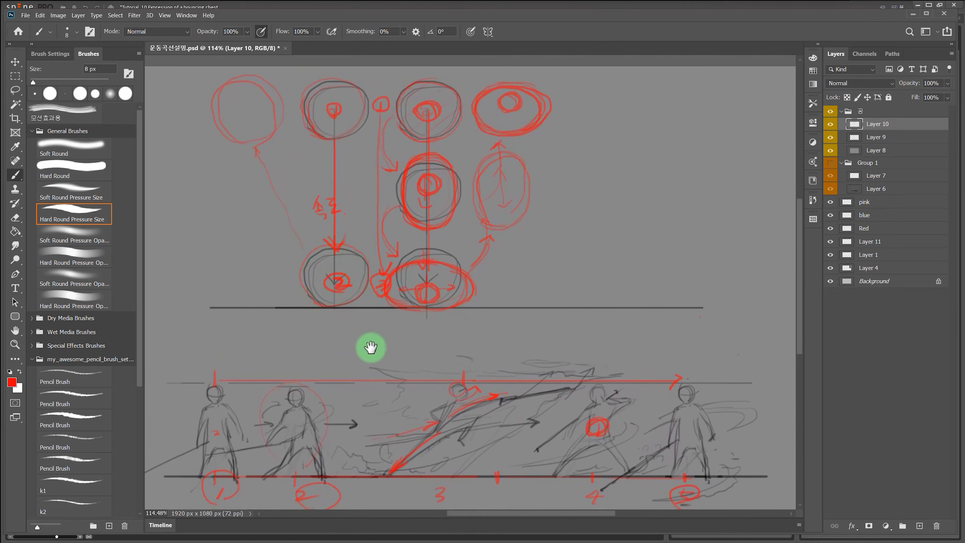
pyautogui.moveTo(377, 326); pyautogui.dragTo(386, 277)
pyautogui.moveTo(338, 196)
pyautogui.mouseDown()
pyautogui.moveTo(315, 209)
pyautogui.moveTo(316, 224)
pyautogui.moveTo(330, 207)
pyautogui.moveTo(353, 230)
pyautogui.moveTo(308, 205)
pyautogui.moveTo(379, 206)
pyautogui.moveTo(309, 218)
pyautogui.mouseUp()
pyautogui.moveTo(353, 149)
pyautogui.mouseDown()
pyautogui.moveTo(353, 207)
pyautogui.moveTo(332, 191)
pyautogui.moveTo(361, 151)
pyautogui.moveTo(388, 192)
pyautogui.moveTo(360, 218)
pyautogui.moveTo(340, 161)
pyautogui.moveTo(389, 171)
pyautogui.moveTo(363, 222)
pyautogui.moveTo(341, 167)
pyautogui.moveTo(392, 196)
pyautogui.moveTo(332, 198)
pyautogui.moveTo(378, 162)
pyautogui.moveTo(383, 213)
pyautogui.moveTo(365, 218)
pyautogui.moveTo(338, 188)
pyautogui.moveTo(345, 208)
pyautogui.moveTo(330, 163)
pyautogui.mouseUp()
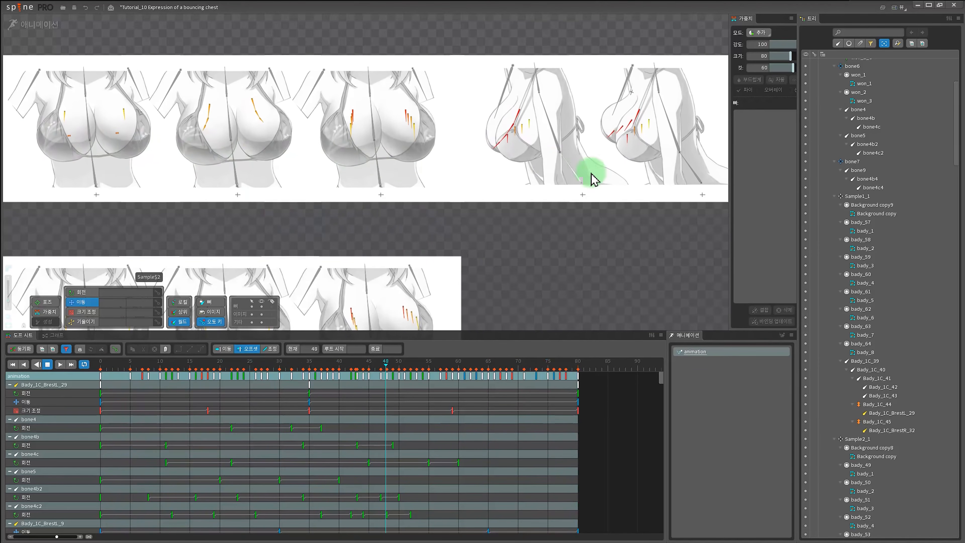
pyautogui.click(261, 305)
pyautogui.click(262, 305)
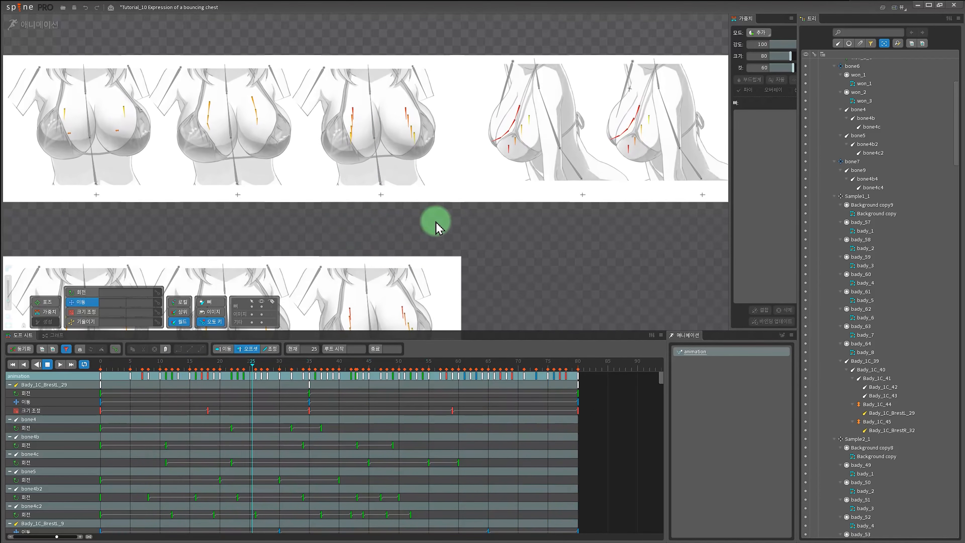
pyautogui.moveTo(517, 298); pyautogui.dragTo(529, 218)
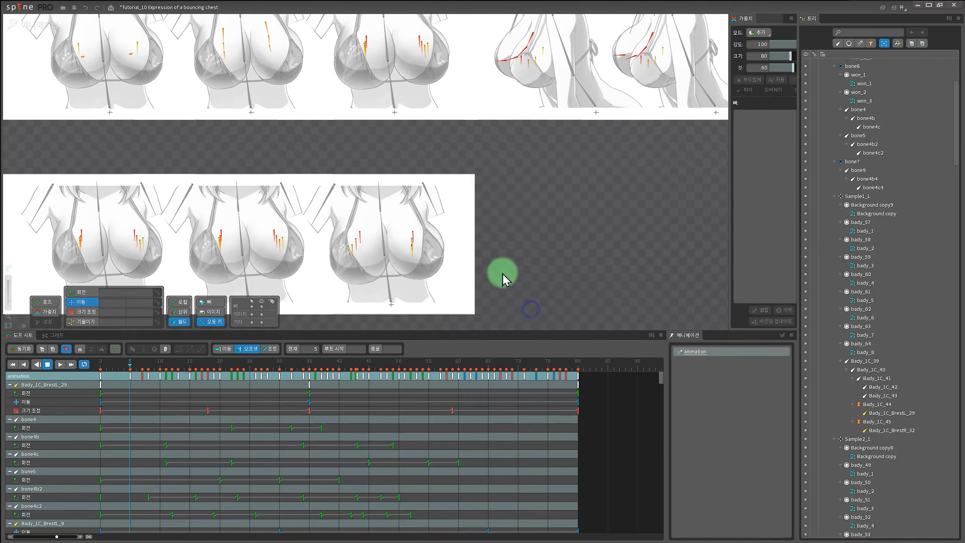
pyautogui.moveTo(485, 327); pyautogui.dragTo(513, 315)
pyautogui.moveTo(566, 184); pyautogui.dragTo(562, 159)
pyautogui.moveTo(555, 277); pyautogui.dragTo(584, 129)
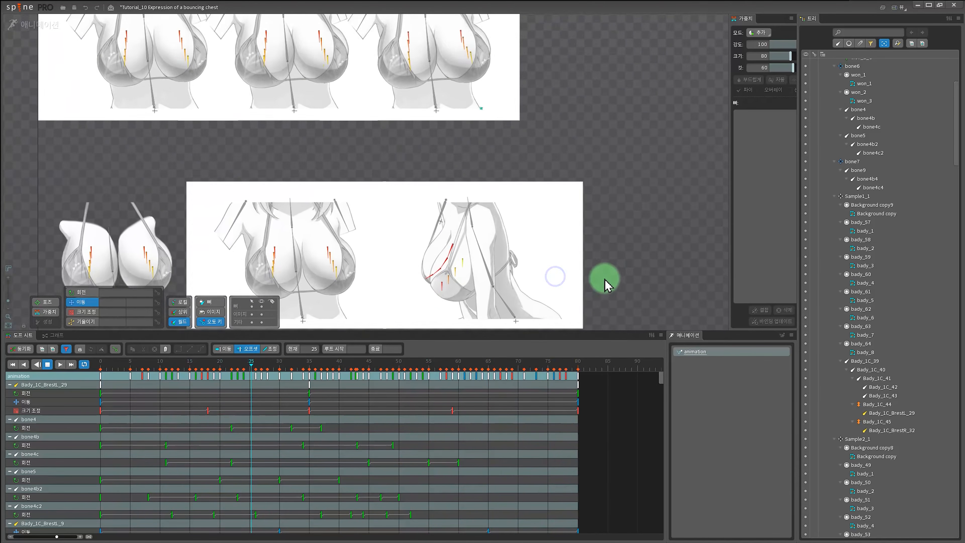
pyautogui.moveTo(606, 285); pyautogui.dragTo(625, 226)
pyautogui.moveTo(390, 285); pyautogui.dragTo(464, 295)
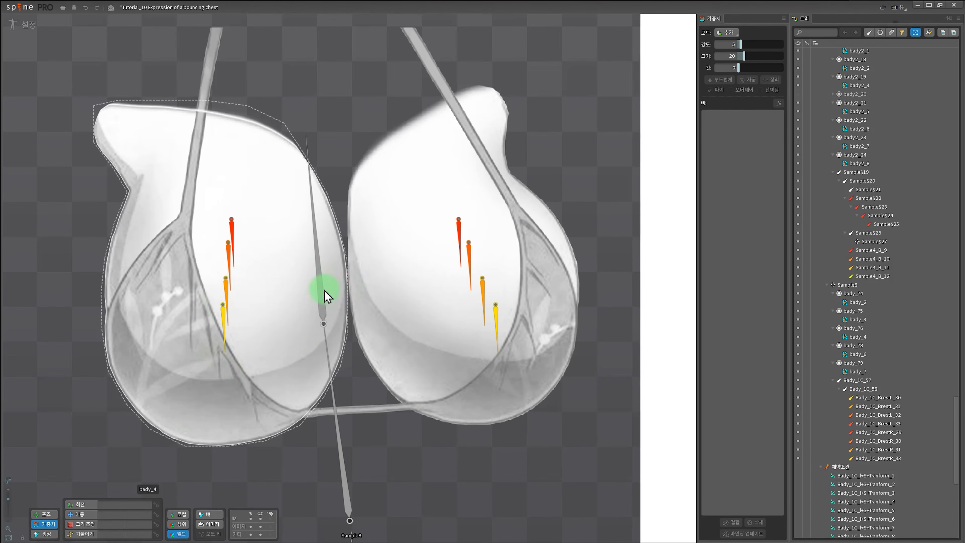
# Select the bady_4 mesh and the Bady_1C_58 bone in turn and examine how the mesh's vertices are weighted to that bone.
pyautogui.click(320, 296)
pyautogui.press('space')
pyautogui.click(328, 298)
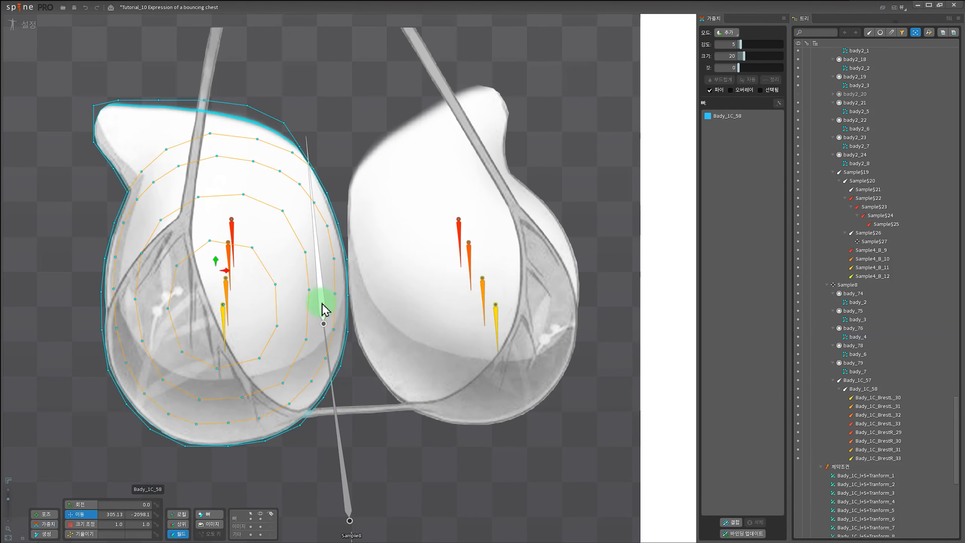
pyautogui.click(320, 308)
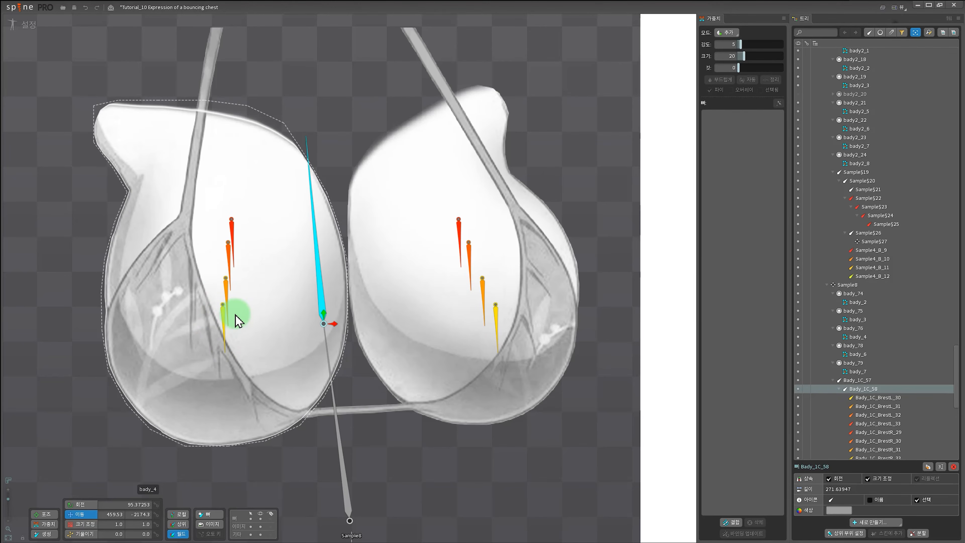
pyautogui.click(265, 308)
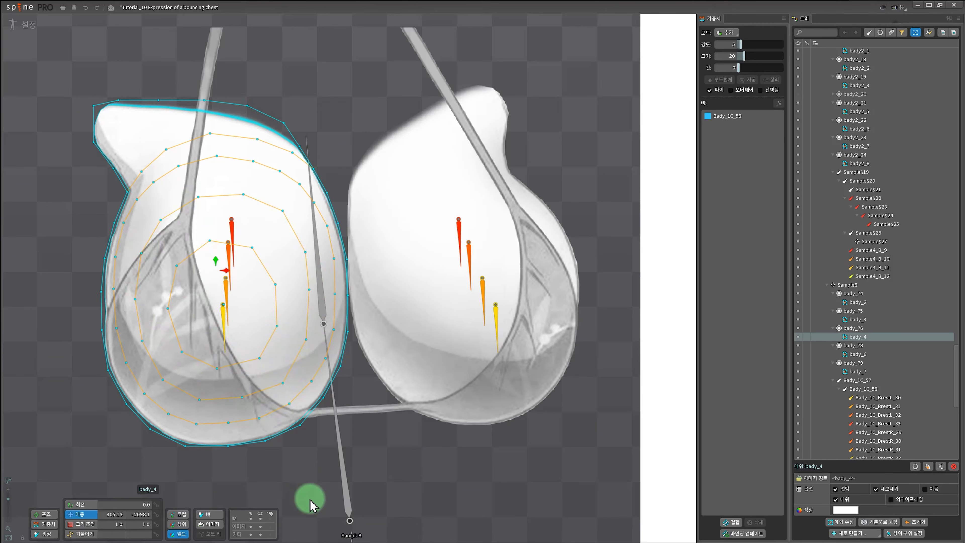
pyautogui.moveTo(295, 494); pyautogui.dragTo(309, 479)
pyautogui.scroll(2, 280, 471)
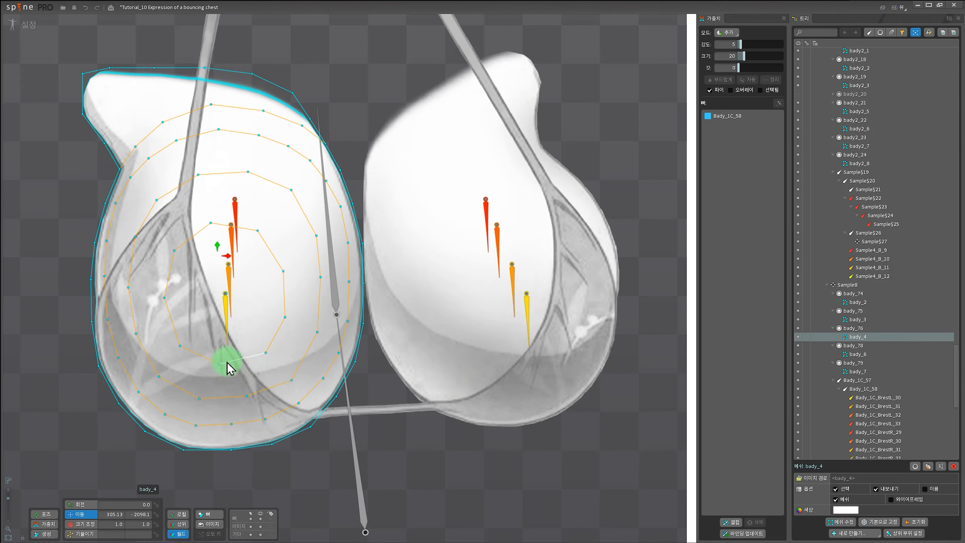
pyautogui.scroll(-2, 340, 425)
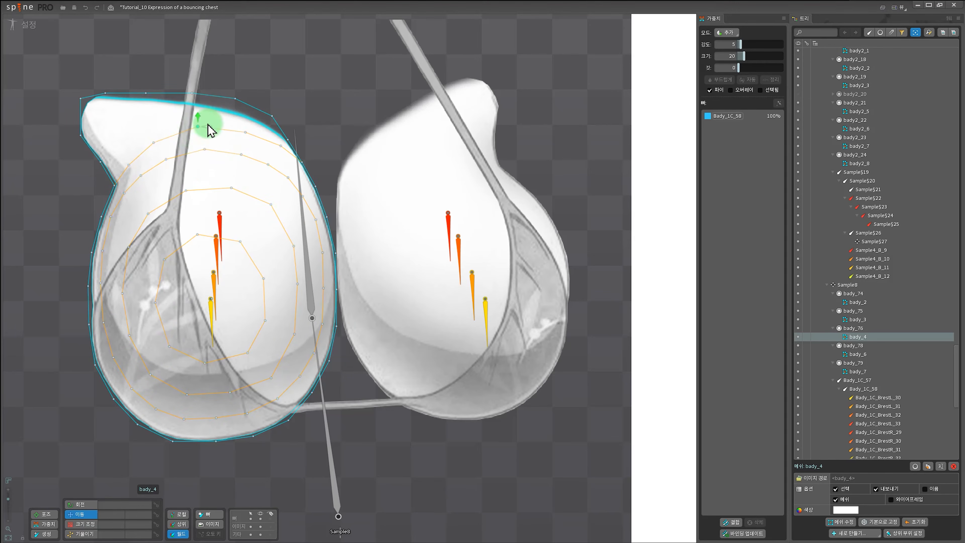
pyautogui.click(172, 441)
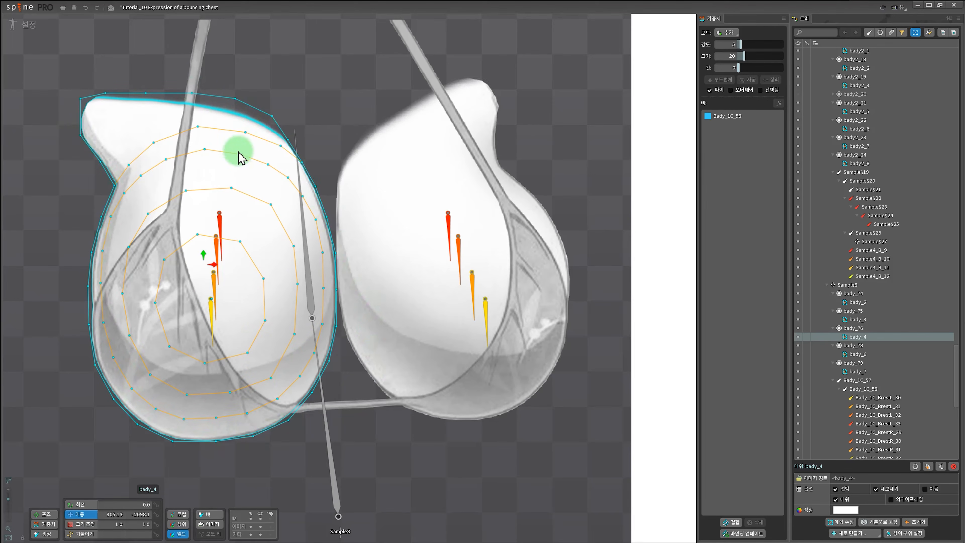
pyautogui.click(309, 292)
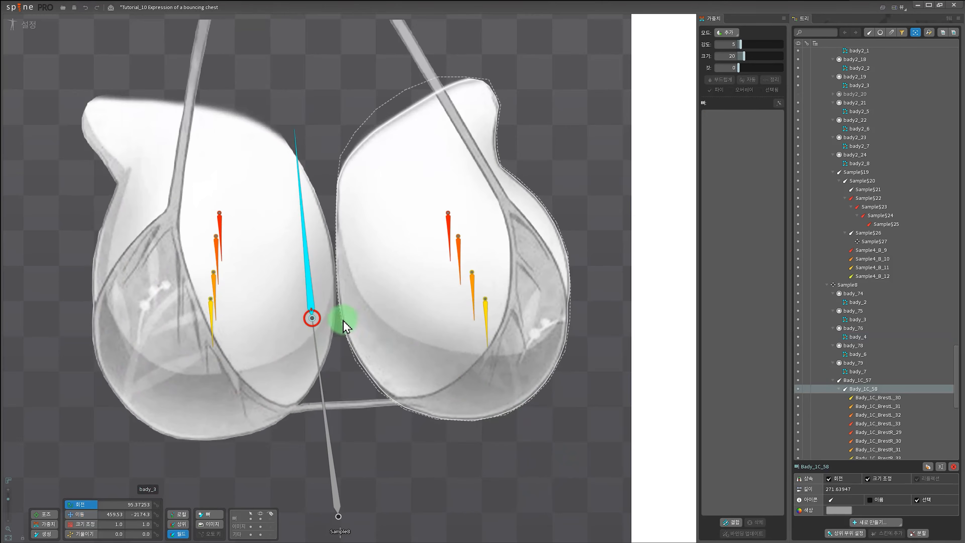
# Bind the bones Bady_1C_BrestL_30, 31, 32 and 33 to the bady_4 mesh.
pyautogui.click(238, 260)
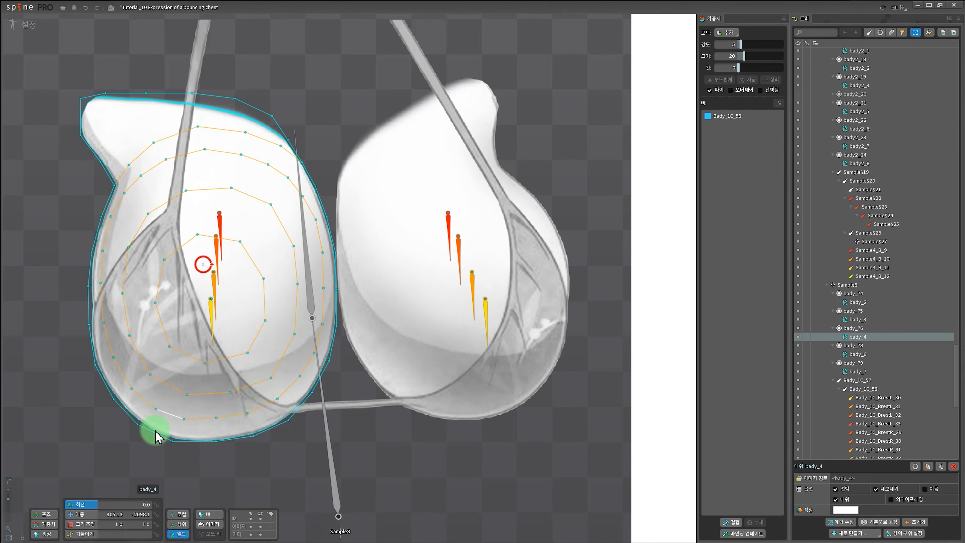
pyautogui.click(45, 523)
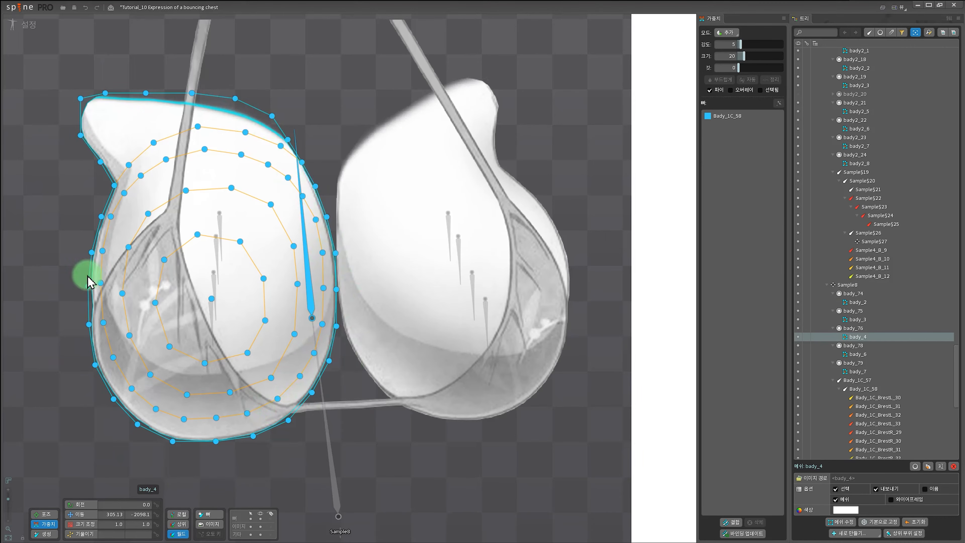
pyautogui.click(731, 522)
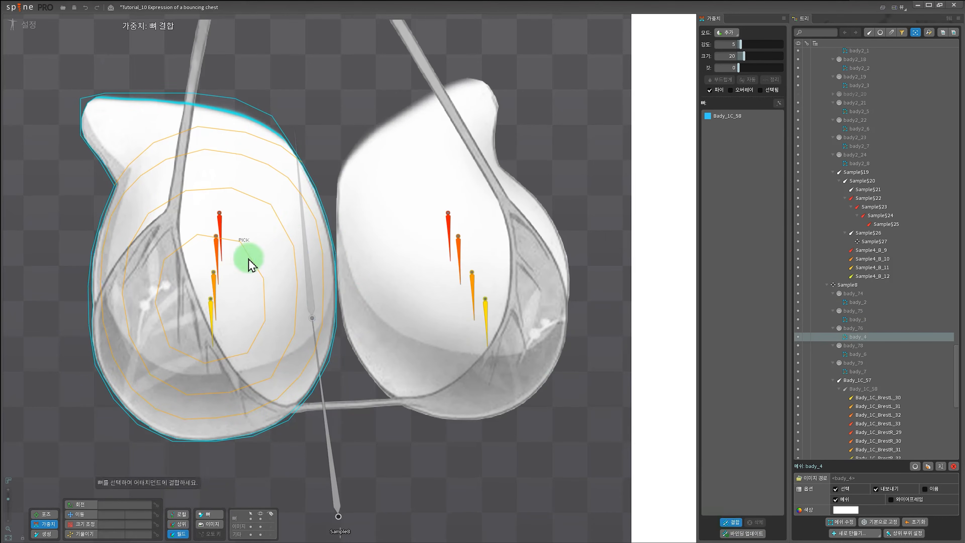
pyautogui.click(210, 311)
pyautogui.click(215, 271)
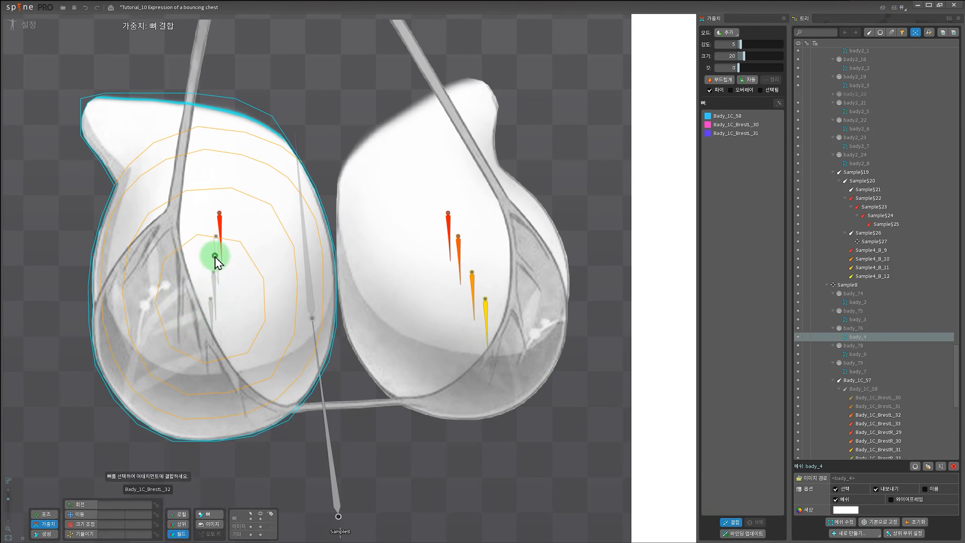
pyautogui.click(217, 240)
pyautogui.click(221, 225)
pyautogui.click(435, 466)
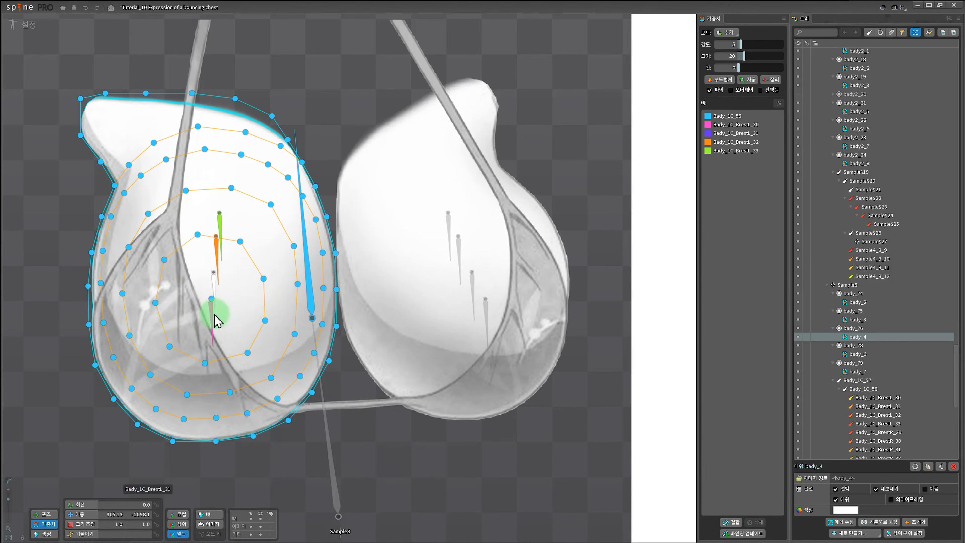
# Set the weight mode to 직접 (direct) and select the bound bones Bady_1C_BrestL_30 to 33 one after another.
pyautogui.click(214, 324)
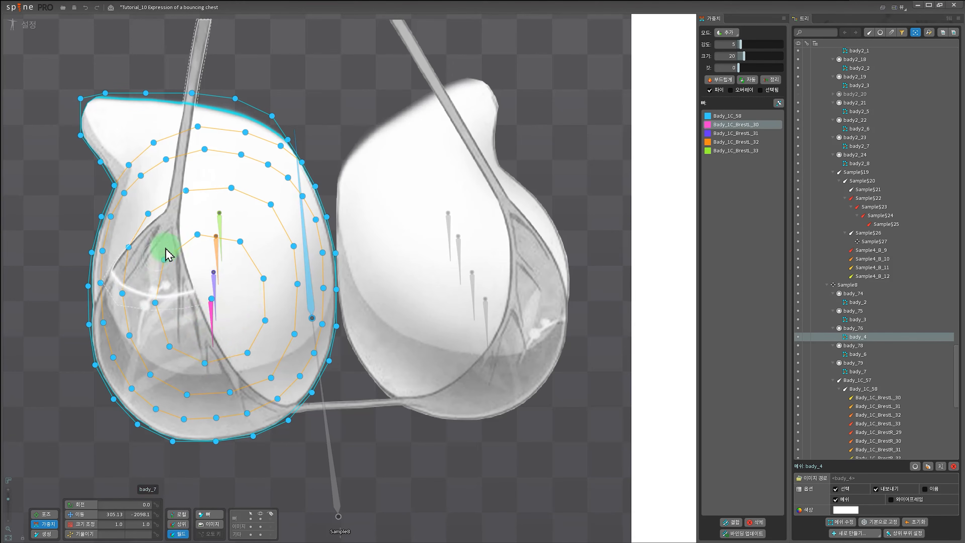
pyautogui.click(727, 32)
pyautogui.click(724, 47)
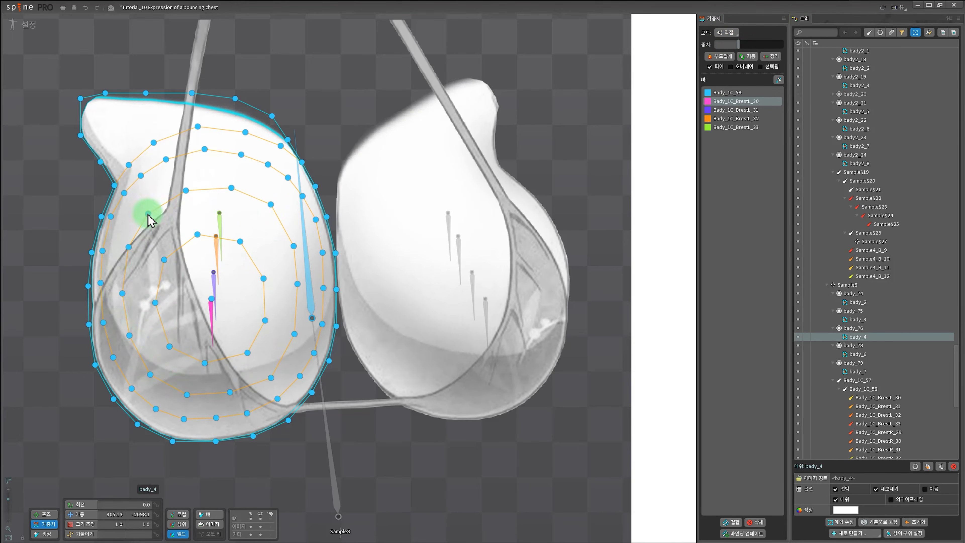
pyautogui.click(213, 291)
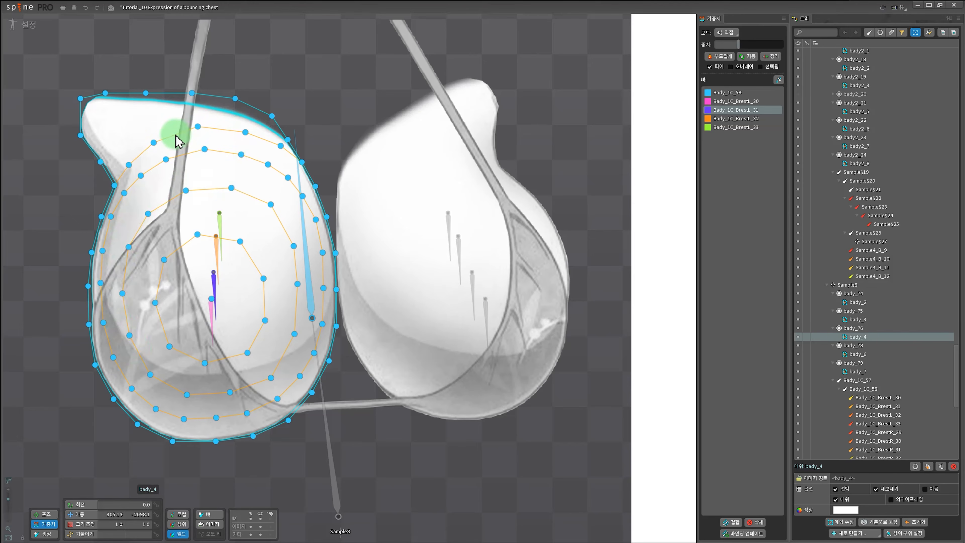
pyautogui.click(218, 261)
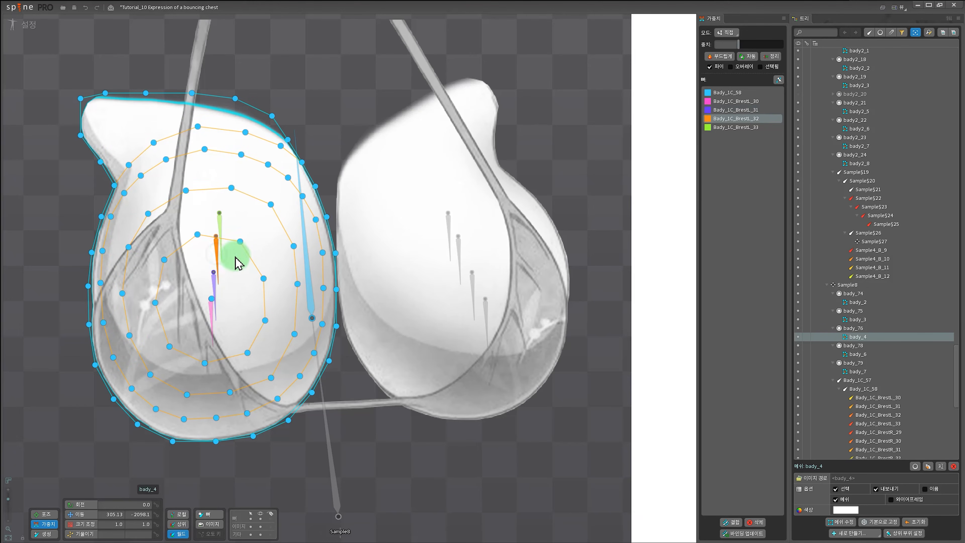
pyautogui.click(220, 225)
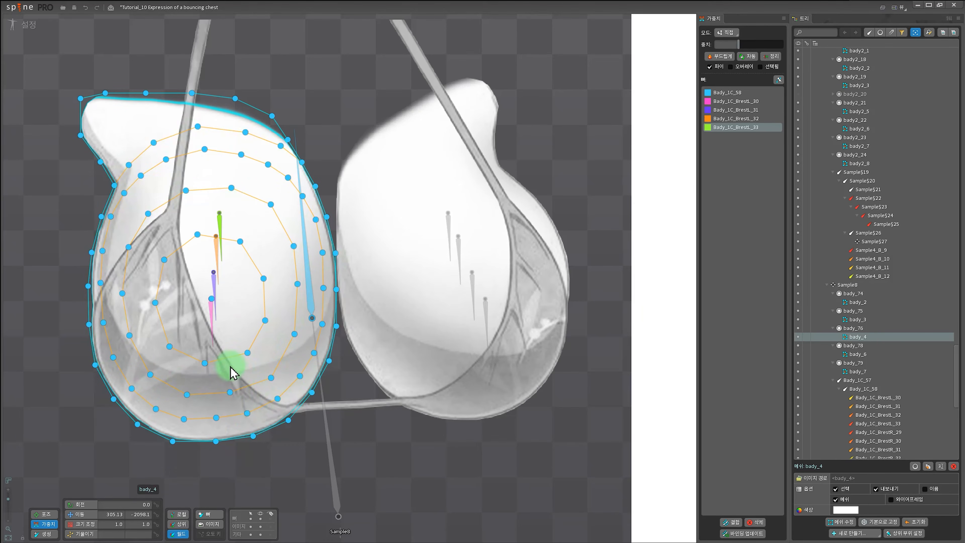
# Select the innermost ring of vertices on the bady_4 mesh and give them a Bady_1C_BrestL_30 weight of 35.
pyautogui.click(749, 102)
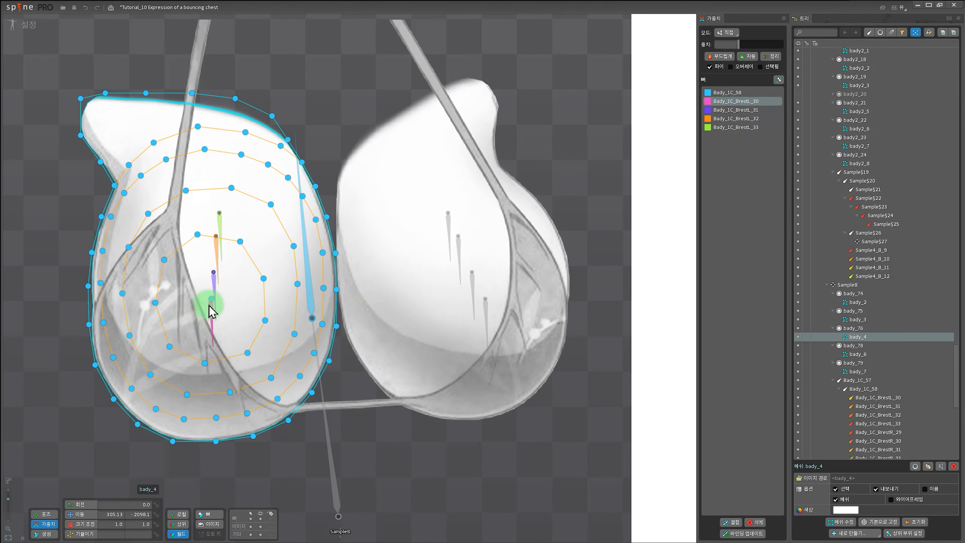
pyautogui.moveTo(249, 230); pyautogui.dragTo(154, 340)
pyautogui.moveTo(272, 265); pyautogui.dragTo(209, 367)
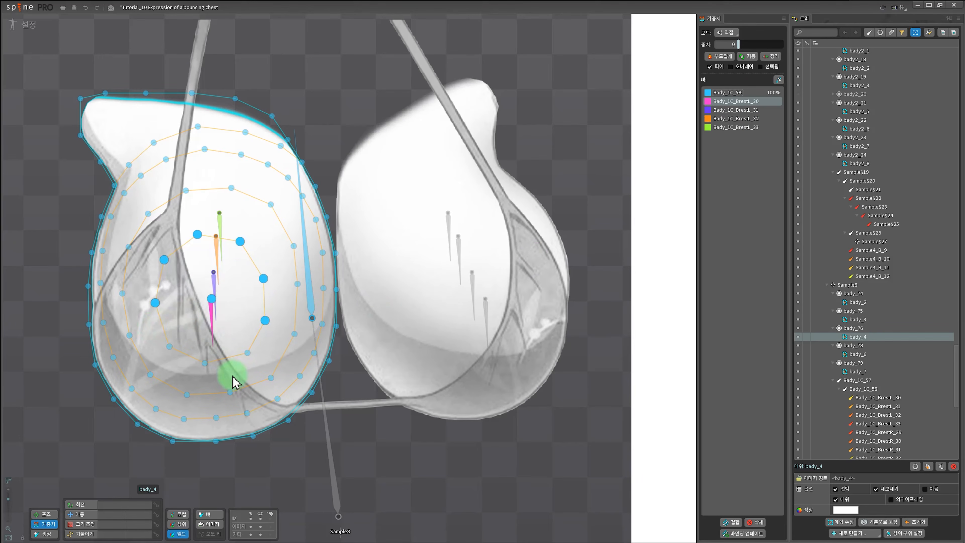
pyautogui.moveTo(253, 334); pyautogui.dragTo(170, 363)
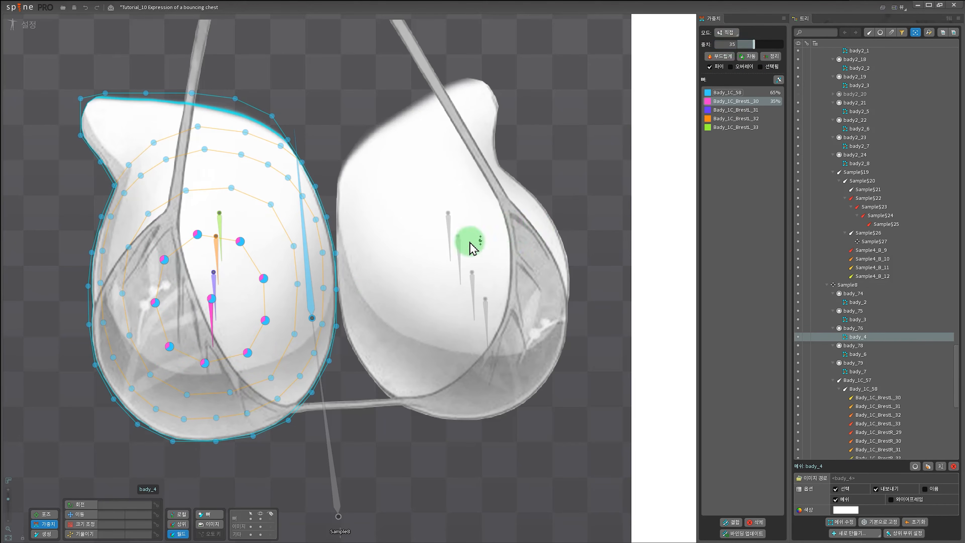
# Raise the BrestL_30 weights down the innermost ring's sides, using 50 for the lower side pair and 55 for the vertex below.
pyautogui.click(167, 260)
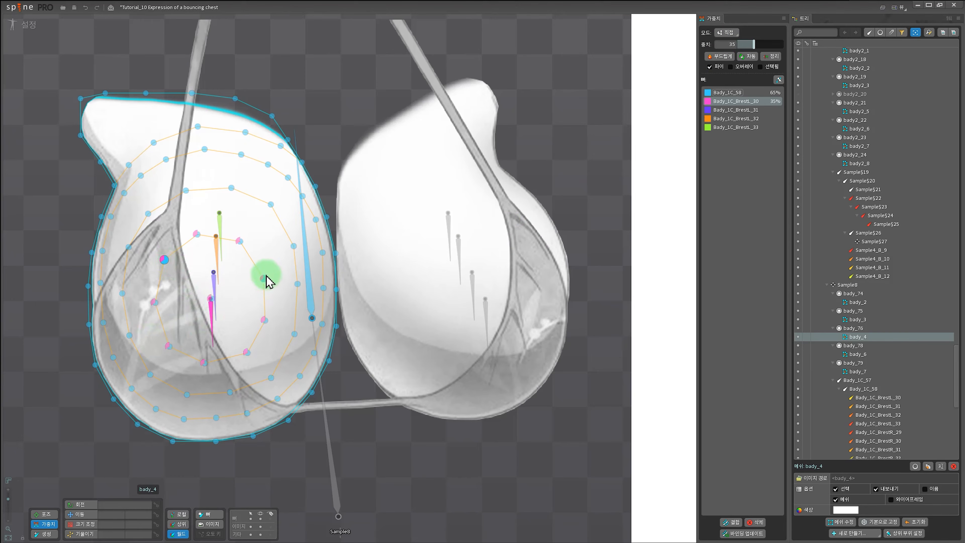
pyautogui.keyDown('ctrl'); pyautogui.click(263, 277); pyautogui.keyUp('ctrl')
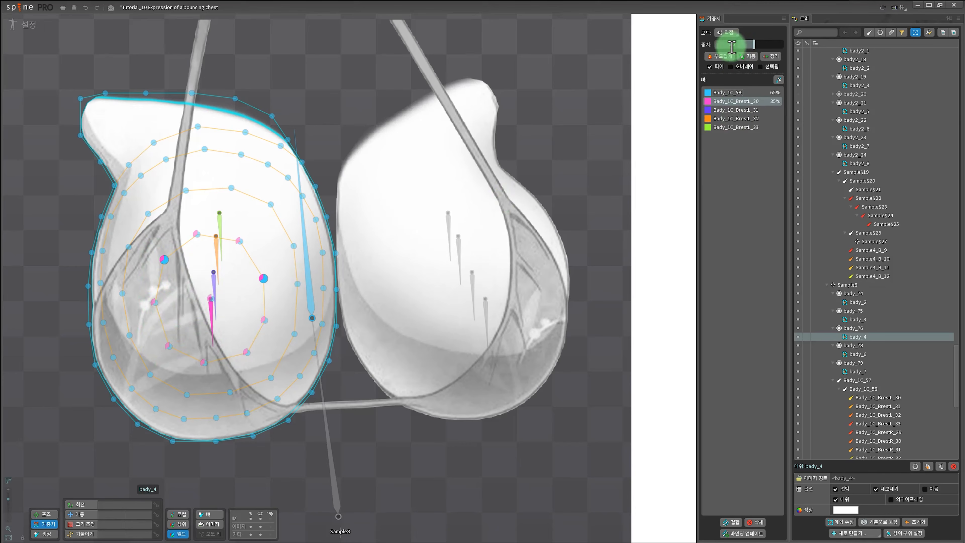
pyautogui.press('Return')
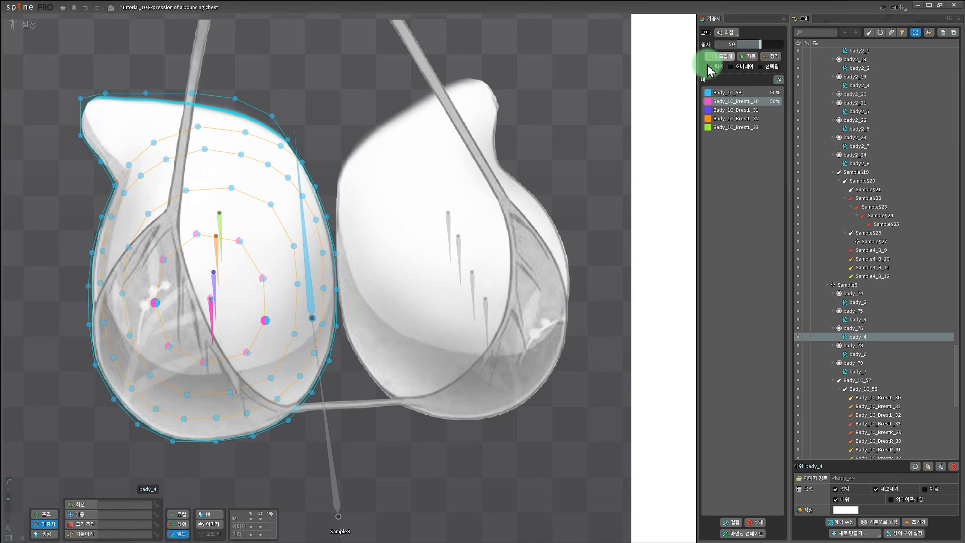
pyautogui.click(170, 345)
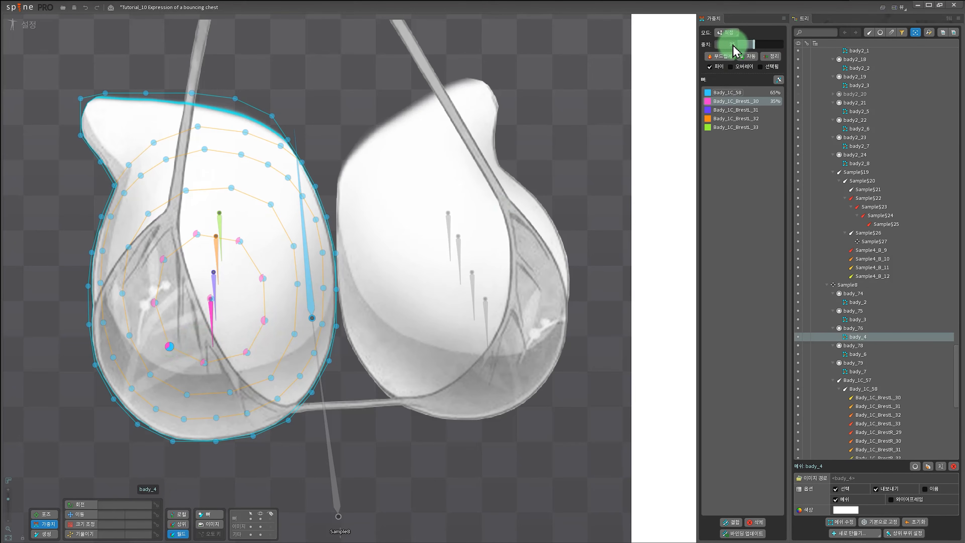
pyautogui.press('Return')
# Set the BrestL_30 weight of the innermost ring's two bottom vertices to 60 and clear the vertex selection.
pyautogui.click(276, 349)
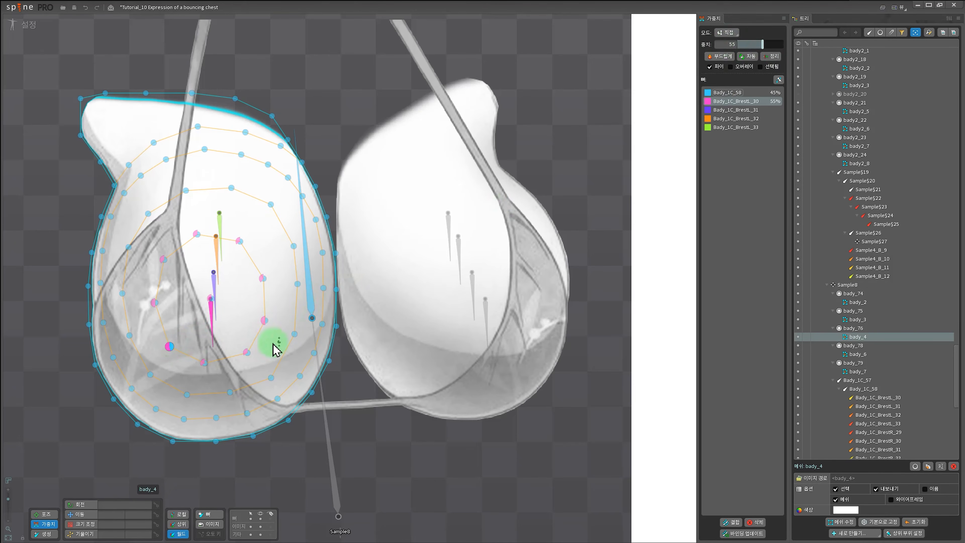
pyautogui.click(206, 363)
pyautogui.keyDown('ctrl'); pyautogui.click(242, 352); pyautogui.keyUp('ctrl')
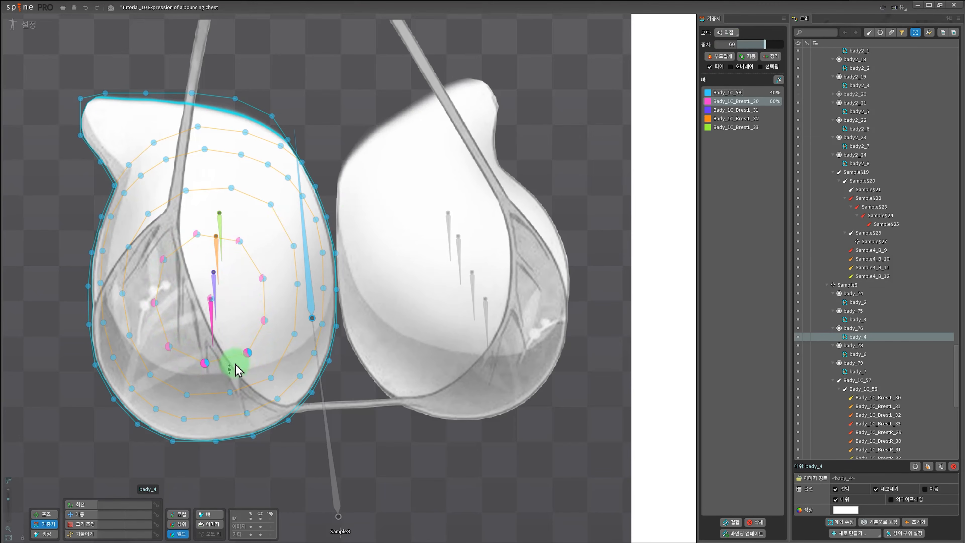
pyautogui.click(247, 334)
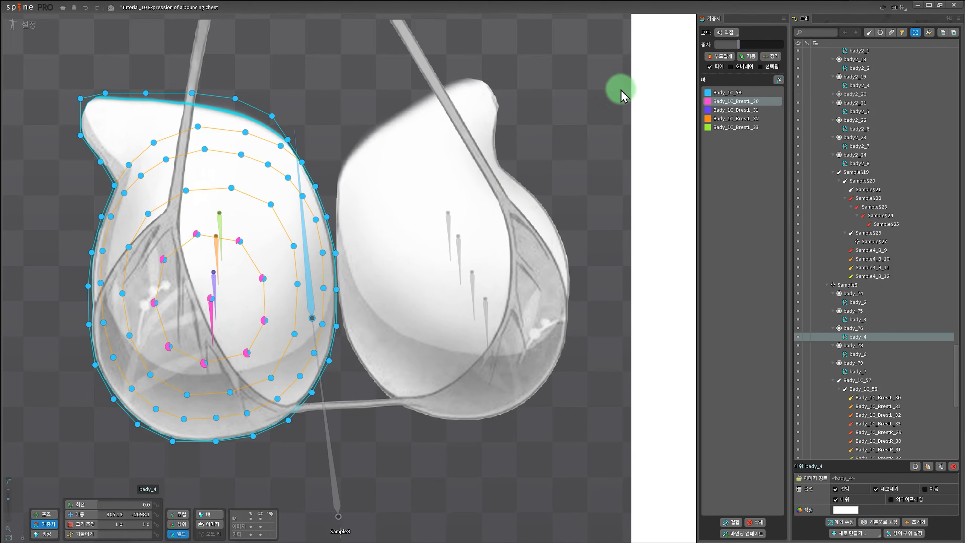
# Smooth the BrestL_30 vertex weights and check the smoothed values around the innermost ring and at its centre.
pyautogui.click(708, 65)
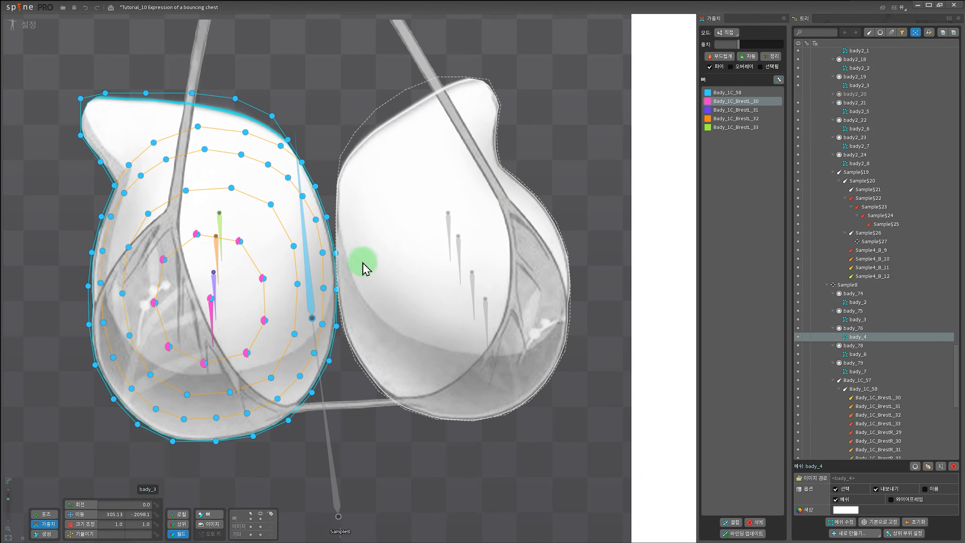
pyautogui.click(197, 235)
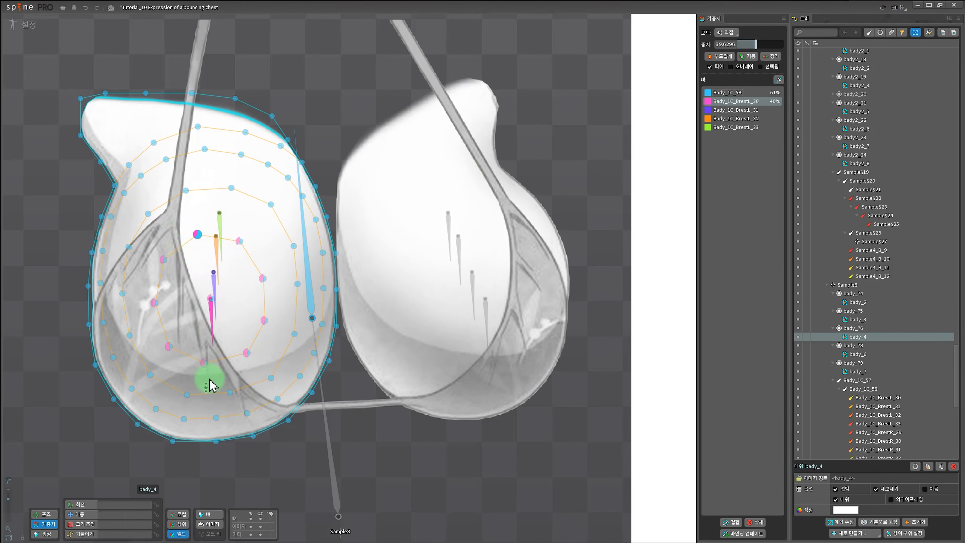
pyautogui.click(773, 102)
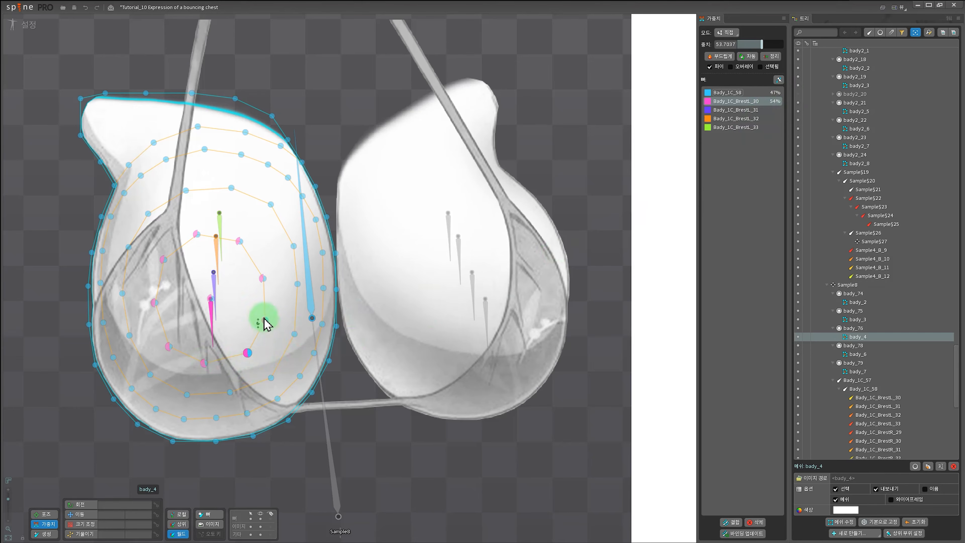
pyautogui.click(265, 321)
pyautogui.click(263, 279)
pyautogui.click(198, 239)
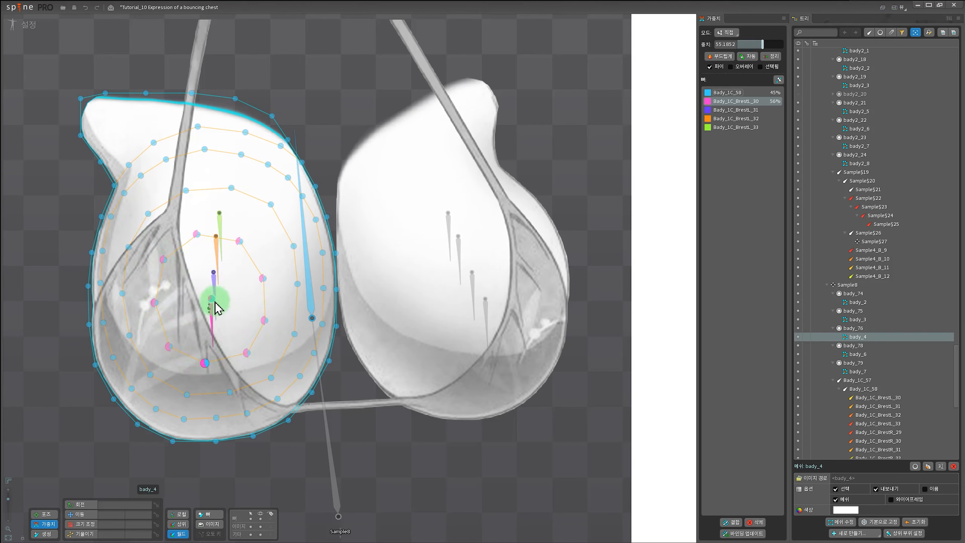
pyautogui.moveTo(210, 302); pyautogui.dragTo(210, 277)
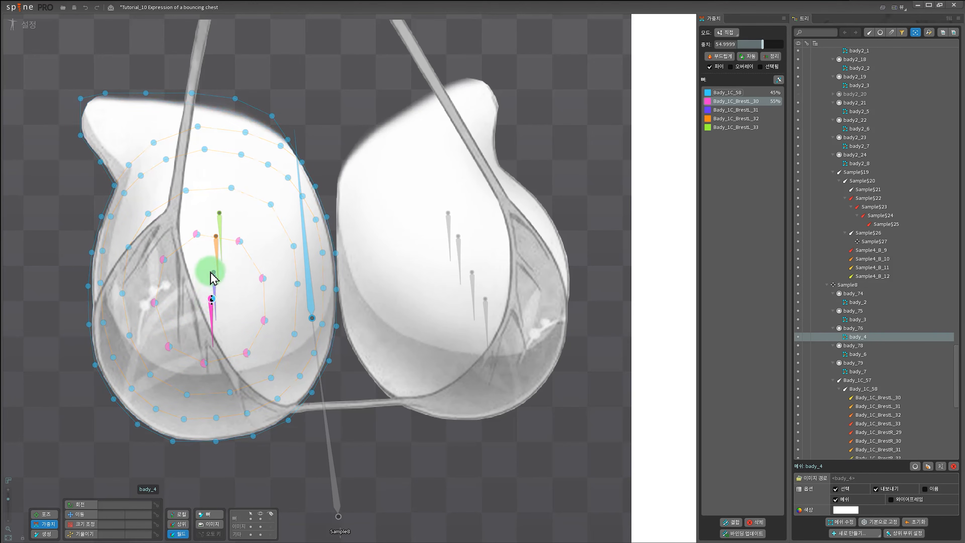
# Select all vertices of the second ring from the centre and give them weight on Bady_1C_BrestL_31.
pyautogui.click(180, 210)
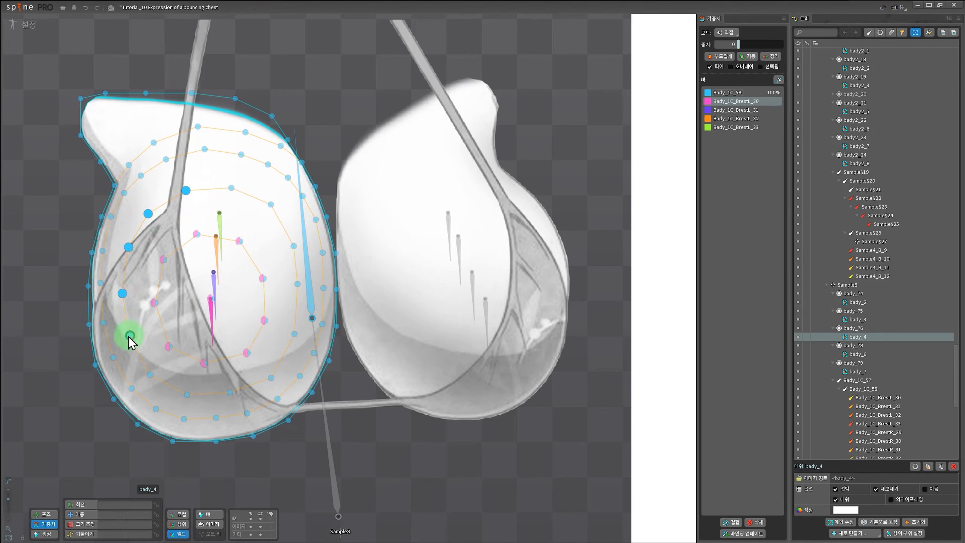
pyautogui.click(151, 375)
pyautogui.click(187, 395)
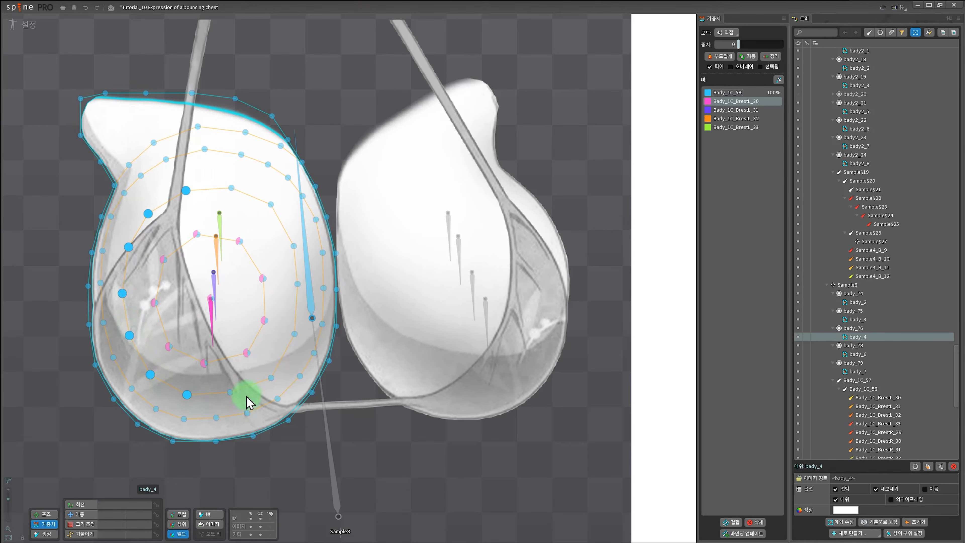
pyautogui.keyDown('ctrl'); pyautogui.click(271, 378); pyautogui.keyUp('ctrl')
pyautogui.keyDown('ctrl'); pyautogui.click(295, 334); pyautogui.keyUp('ctrl')
pyautogui.keyDown('ctrl'); pyautogui.click(298, 284); pyautogui.keyUp('ctrl')
pyautogui.keyDown('ctrl'); pyautogui.click(294, 246); pyautogui.keyUp('ctrl')
pyautogui.keyDown('ctrl'); pyautogui.click(271, 204); pyautogui.keyUp('ctrl')
pyautogui.keyDown('ctrl'); pyautogui.click(230, 188); pyautogui.keyUp('ctrl')
pyautogui.click(727, 108)
pyautogui.moveTo(740, 43); pyautogui.dragTo(764, 45)
# Adjust the BrestL_31 weights of the second ring's opposite vertex pairs, working from the sides down to the bottom.
pyautogui.keyDown('ctrl'); pyautogui.click(292, 247); pyautogui.keyUp('ctrl')
pyautogui.keyDown('ctrl'); pyautogui.click(128, 247); pyautogui.keyUp('ctrl')
pyautogui.click(121, 294)
pyautogui.keyDown('ctrl'); pyautogui.click(296, 284); pyautogui.keyUp('ctrl')
pyautogui.keyDown('ctrl'); pyautogui.click(295, 334); pyautogui.keyUp('ctrl')
pyautogui.keyDown('ctrl'); pyautogui.click(129, 335); pyautogui.keyUp('ctrl')
pyautogui.click(150, 375)
pyautogui.keyDown('ctrl'); pyautogui.click(270, 378); pyautogui.keyUp('ctrl')
pyautogui.click(186, 394)
pyautogui.keyDown('ctrl'); pyautogui.click(229, 392); pyautogui.keyUp('ctrl')
# Select all vertices of the third ring from the centre and give them a Bady_1C_BrestL_32 weight of 35.
pyautogui.click(166, 160)
pyautogui.keyDown('ctrl'); pyautogui.click(204, 149); pyautogui.keyUp('ctrl')
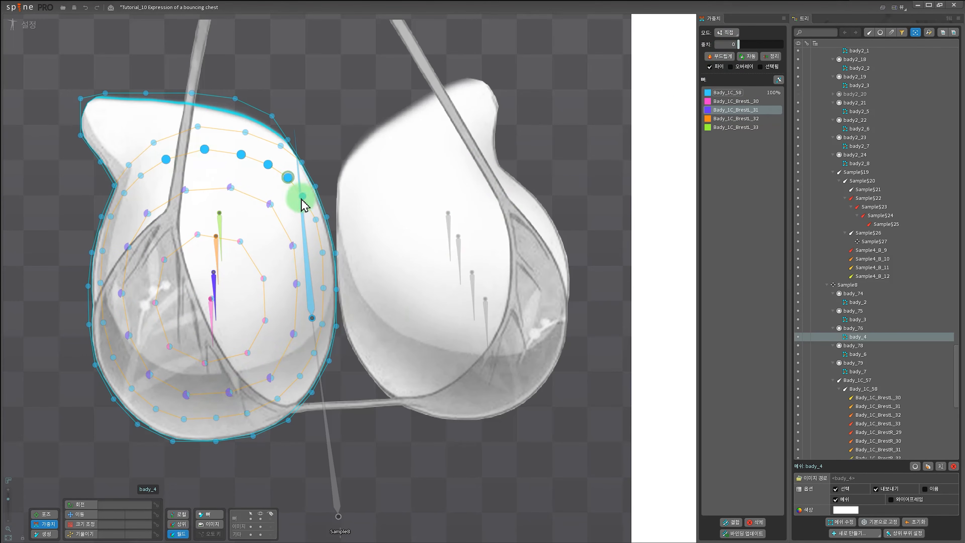
pyautogui.keyDown('ctrl'); pyautogui.click(302, 196); pyautogui.keyUp('ctrl')
pyautogui.keyDown('ctrl'); pyautogui.click(316, 219); pyautogui.keyUp('ctrl')
pyautogui.keyDown('ctrl'); pyautogui.click(323, 252); pyautogui.keyUp('ctrl')
pyautogui.keyDown('ctrl'); pyautogui.click(278, 399); pyautogui.keyUp('ctrl')
pyautogui.keyDown('ctrl'); pyautogui.click(247, 413); pyautogui.keyUp('ctrl')
pyautogui.keyDown('ctrl'); pyautogui.click(216, 418); pyautogui.keyUp('ctrl')
pyautogui.keyDown('ctrl'); pyautogui.click(184, 419); pyautogui.keyUp('ctrl')
pyautogui.keyDown('ctrl'); pyautogui.click(156, 409); pyautogui.keyUp('ctrl')
pyautogui.keyDown('ctrl'); pyautogui.click(132, 388); pyautogui.keyUp('ctrl')
pyautogui.keyDown('ctrl'); pyautogui.click(113, 357); pyautogui.keyUp('ctrl')
pyautogui.keyDown('ctrl'); pyautogui.click(103, 322); pyautogui.keyUp('ctrl')
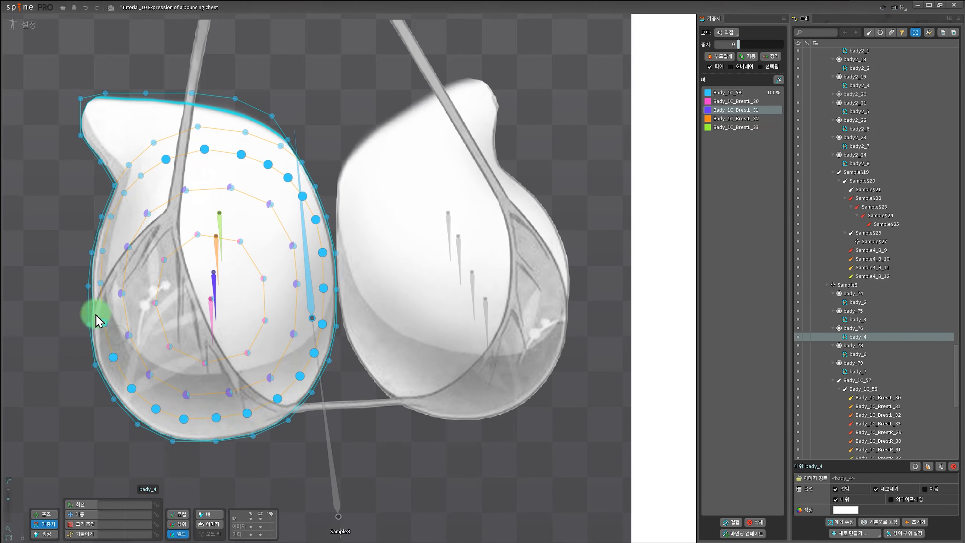
pyautogui.click(736, 118)
pyautogui.moveTo(738, 44); pyautogui.dragTo(754, 45)
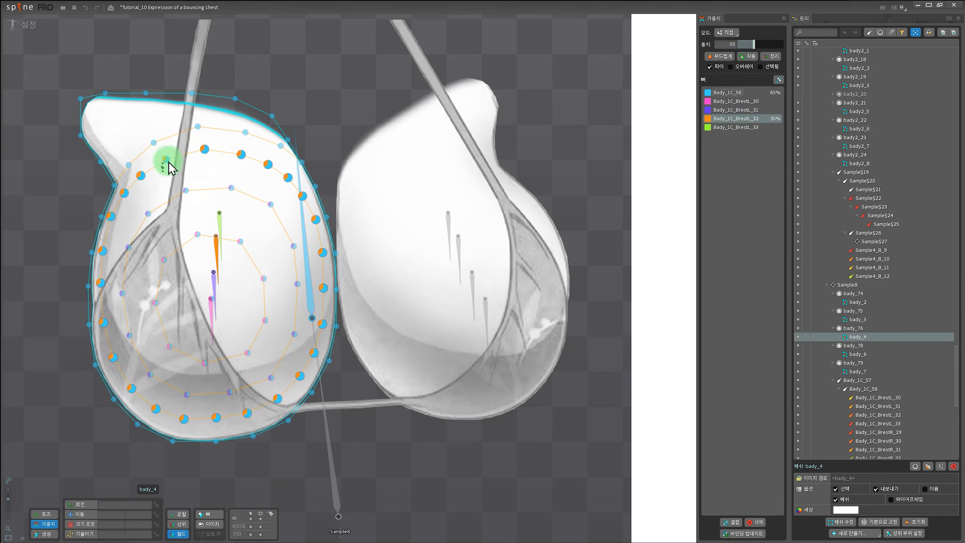
# Adjust the BrestL_32 weights of the third ring's opposite vertex pairs down its sides.
pyautogui.click(141, 175)
pyautogui.click(731, 46)
pyautogui.click(302, 197)
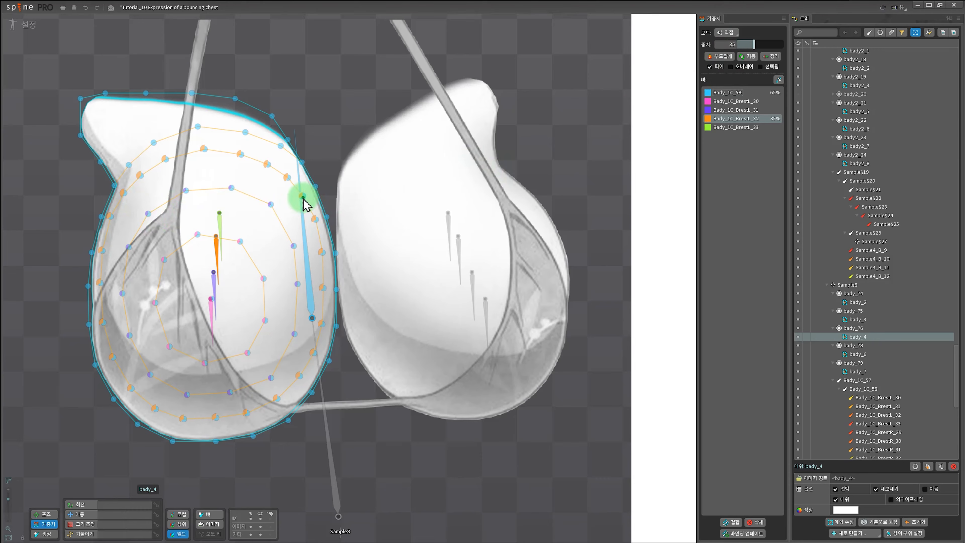
pyautogui.keyDown('ctrl'); pyautogui.click(102, 250); pyautogui.keyUp('ctrl')
pyautogui.click(323, 288)
pyautogui.keyDown('ctrl'); pyautogui.click(323, 324); pyautogui.keyUp('ctrl')
pyautogui.keyDown('ctrl'); pyautogui.click(100, 283); pyautogui.keyUp('ctrl')
pyautogui.moveTo(754, 44); pyautogui.dragTo(761, 44)
pyautogui.keyDown('ctrl'); pyautogui.click(104, 323); pyautogui.keyUp('ctrl')
pyautogui.keyDown('ctrl'); pyautogui.click(113, 357); pyautogui.keyUp('ctrl')
pyautogui.click(733, 44)
# Raise the BrestL_32 weights of the third ring's bottom vertices, up to 60 on the lowest ones.
pyautogui.click(277, 398)
pyautogui.keyDown('ctrl'); pyautogui.click(156, 408); pyautogui.keyUp('ctrl')
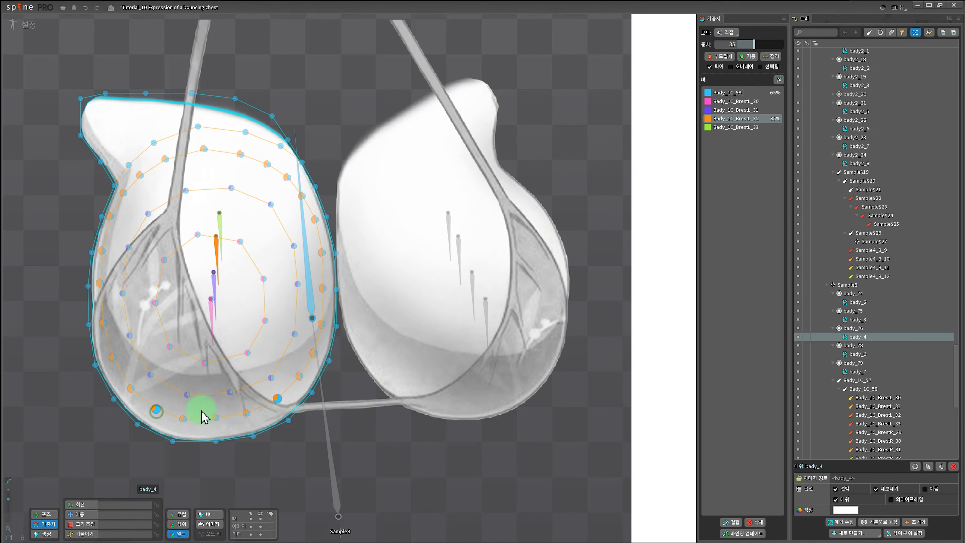
pyautogui.keyDown('ctrl'); pyautogui.click(217, 434); pyautogui.keyUp('ctrl')
pyautogui.click(734, 44)
pyautogui.write('50')
pyautogui.press('Return')
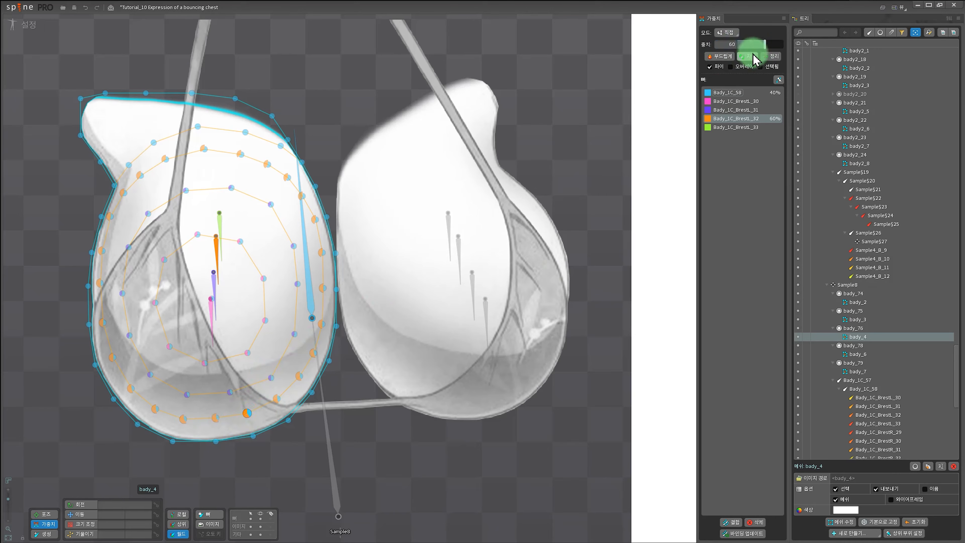
pyautogui.click(277, 399)
# Select the outermost weighted ring of vertices on the mesh and give them a Bady_1C_BrestL_33 weight of 35.
pyautogui.moveTo(201, 129)
pyautogui.mouseDown()
pyautogui.moveTo(99, 219)
pyautogui.moveTo(83, 372)
pyautogui.moveTo(94, 417)
pyautogui.moveTo(239, 438)
pyautogui.moveTo(312, 415)
pyautogui.moveTo(353, 326)
pyautogui.moveTo(334, 305)
pyautogui.moveTo(332, 186)
pyautogui.moveTo(244, 129)
pyautogui.mouseUp()
pyautogui.click(737, 93)
pyautogui.click(733, 45)
pyautogui.write('35')
pyautogui.press('Return')
# Set the BrestL_33 weight of the outermost ring's upper side vertices to 40.
pyautogui.click(129, 165)
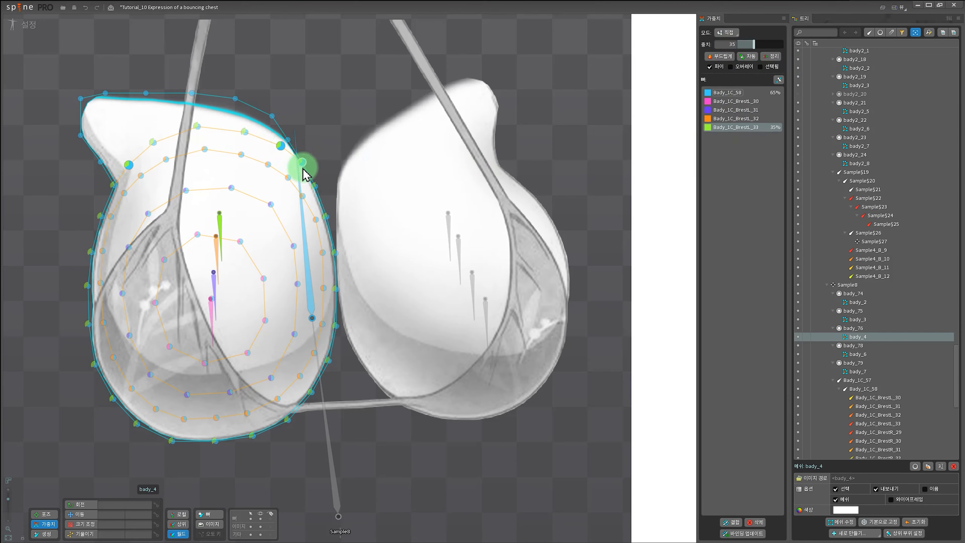
pyautogui.keyDown('ctrl'); pyautogui.click(302, 162); pyautogui.keyUp('ctrl')
pyautogui.keyDown('ctrl'); pyautogui.click(315, 186); pyautogui.keyUp('ctrl')
pyautogui.click(728, 45)
pyautogui.write('40')
pyautogui.press('Return')
# Set the BrestL_33 weight of the outermost ring's middle side vertices to 45.
pyautogui.click(100, 217)
pyautogui.keyDown('ctrl'); pyautogui.click(327, 217); pyautogui.keyUp('ctrl')
pyautogui.keyDown('ctrl'); pyautogui.click(91, 252); pyautogui.keyUp('ctrl')
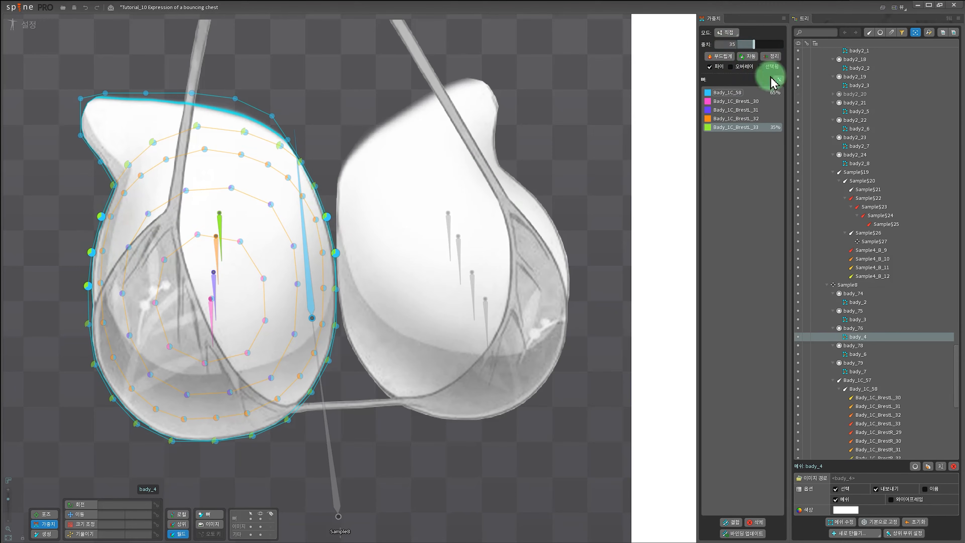
pyautogui.click(730, 44)
pyautogui.write('45')
# Set the BrestL_33 weight of the outermost ring's lower side vertices to 50.
pyautogui.click(336, 290)
pyautogui.keyDown('ctrl'); pyautogui.click(89, 325); pyautogui.keyUp('ctrl')
pyautogui.keyDown('ctrl'); pyautogui.click(336, 326); pyautogui.keyUp('ctrl')
pyautogui.keyDown('ctrl'); pyautogui.click(329, 360); pyautogui.keyUp('ctrl')
pyautogui.keyDown('ctrl'); pyautogui.click(94, 365); pyautogui.keyUp('ctrl')
pyautogui.click(728, 45)
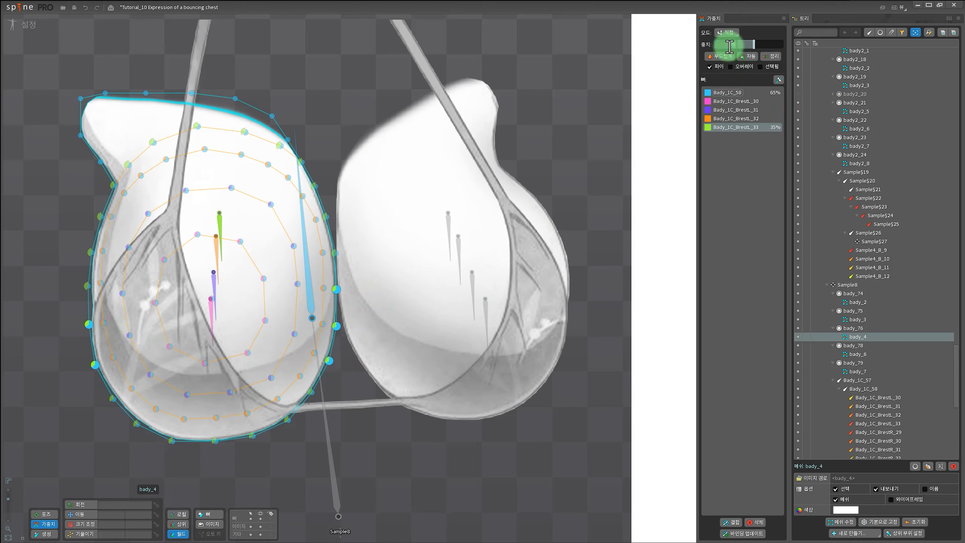
pyautogui.write('50')
# Set the BrestL_33 weight of the two vertex pairs flanking the bottom of the outermost ring to 55.
pyautogui.click(113, 399)
pyautogui.keyDown('ctrl'); pyautogui.click(312, 392); pyautogui.keyUp('ctrl')
pyautogui.keyDown('ctrl'); pyautogui.click(289, 420); pyautogui.keyUp('ctrl')
pyautogui.keyDown('ctrl'); pyautogui.click(136, 424); pyautogui.keyUp('ctrl')
pyautogui.click(730, 44)
pyautogui.write('55')
# Set the BrestL_33 weight of the three bottom vertices of the outermost ring to 60 and clear the vertex selection.
pyautogui.click(172, 441)
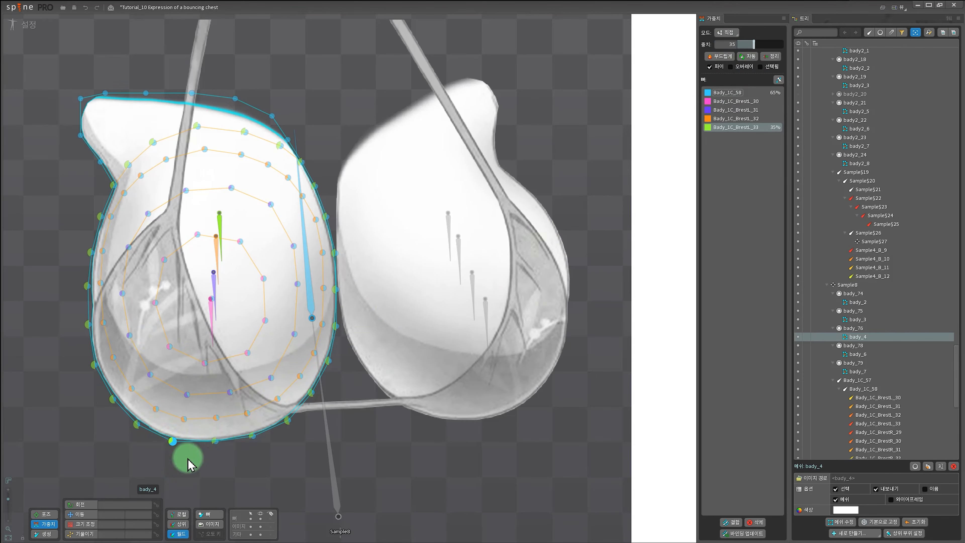
pyautogui.keyDown('ctrl'); pyautogui.click(216, 441); pyautogui.keyUp('ctrl')
pyautogui.keyDown('ctrl'); pyautogui.click(253, 436); pyautogui.keyUp('ctrl')
pyautogui.click(735, 45)
pyautogui.write('60')
pyautogui.click(290, 480)
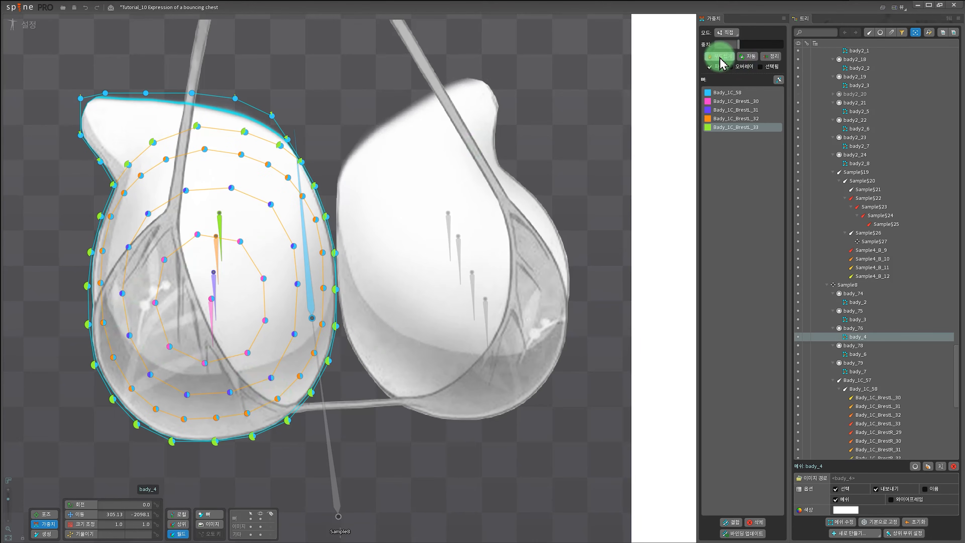
# Smooth the bady_4 mesh's vertex weights, check the BrestL_33 values along the outermost ring, and deselect the mesh.
pyautogui.click(153, 143)
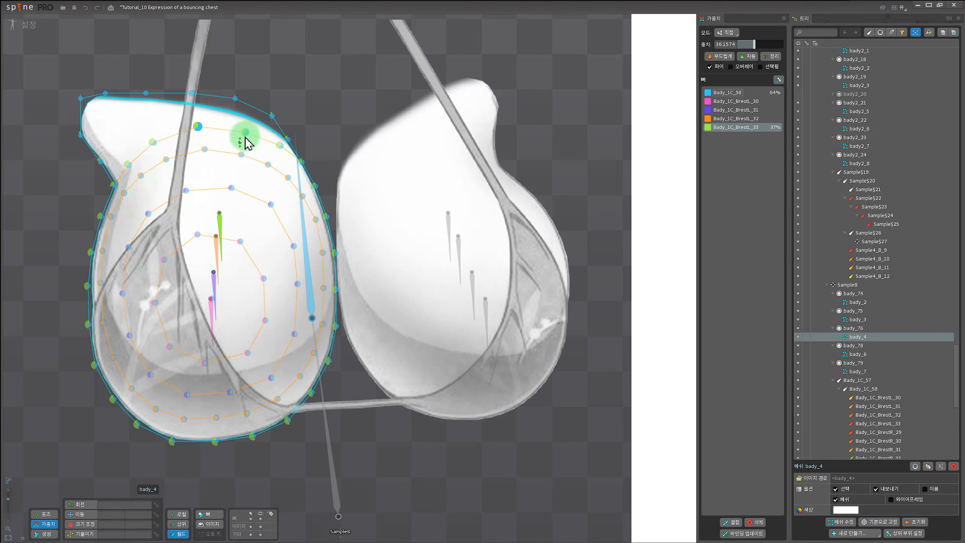
pyautogui.click(315, 187)
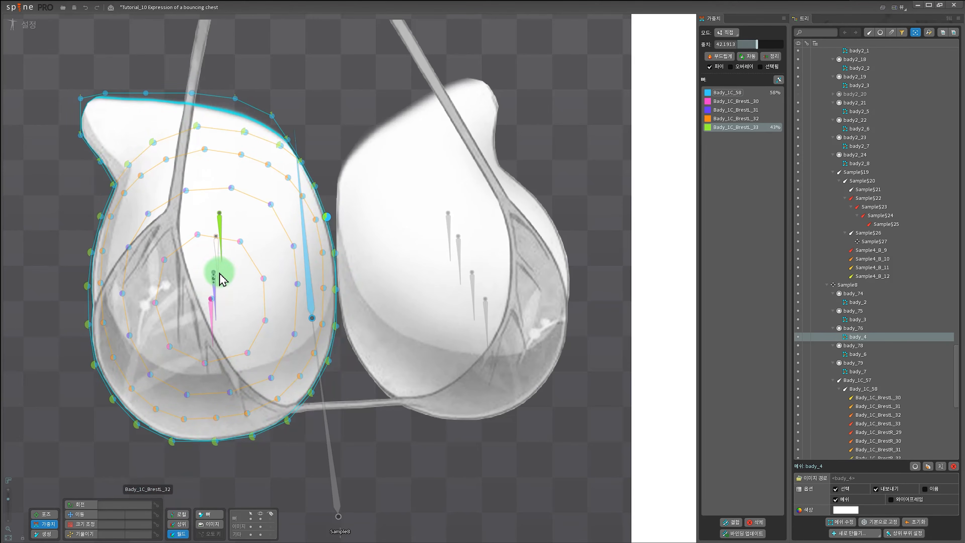
pyautogui.press('Escape')
# Bind the bones Bady_1C_BrestR_33, 31, 30 and 29 to the bady_3 mesh and select BrestR_33 for weighting.
pyautogui.click(415, 266)
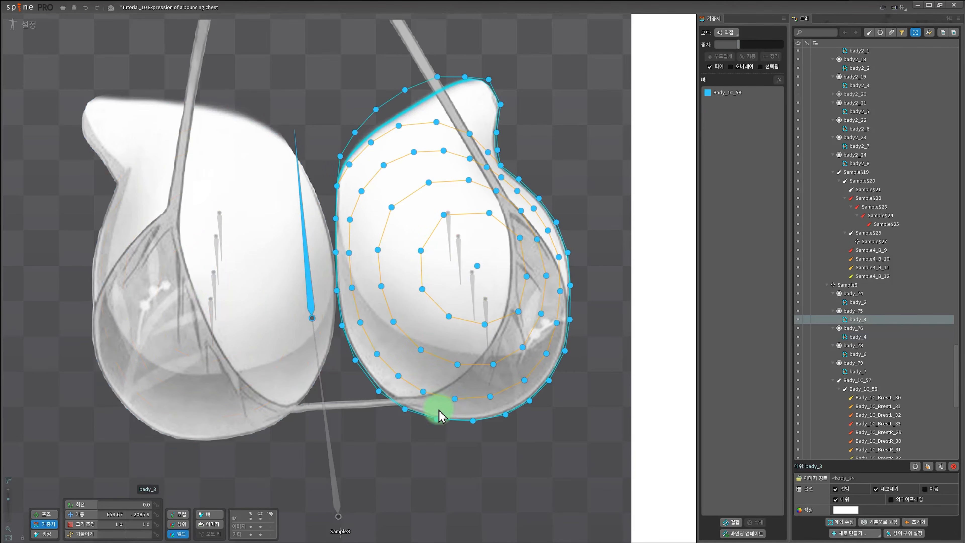
pyautogui.moveTo(446, 491); pyautogui.dragTo(330, 485)
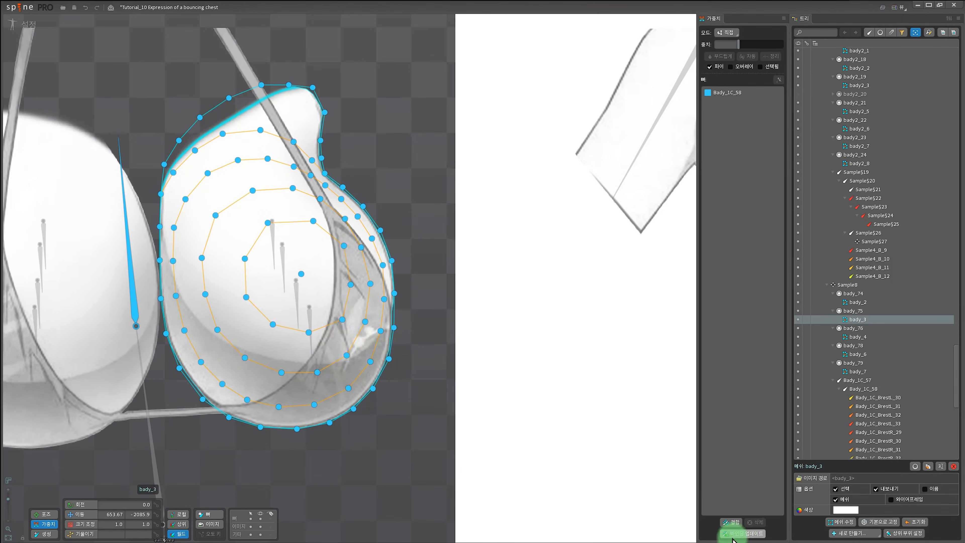
pyautogui.click(734, 524)
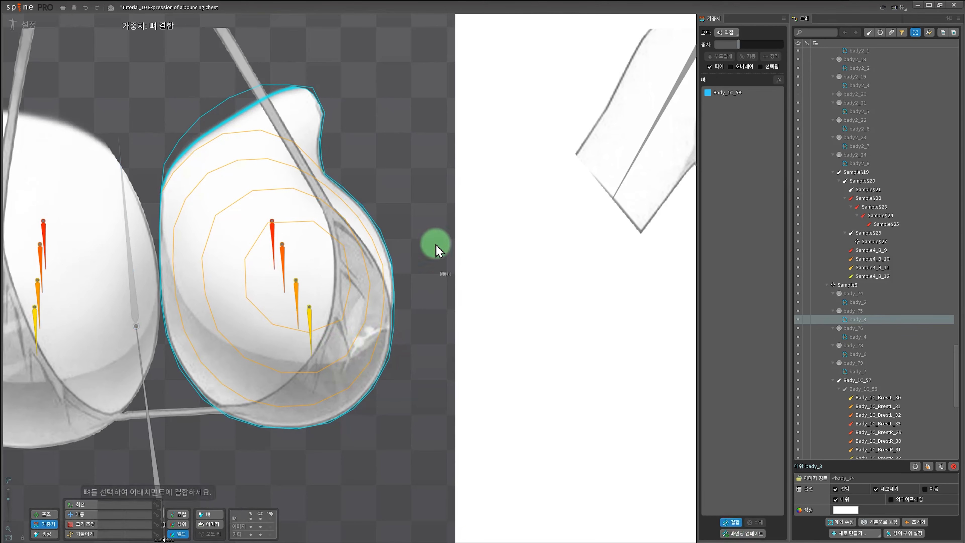
pyautogui.click(311, 317)
pyautogui.click(294, 277)
pyautogui.click(284, 265)
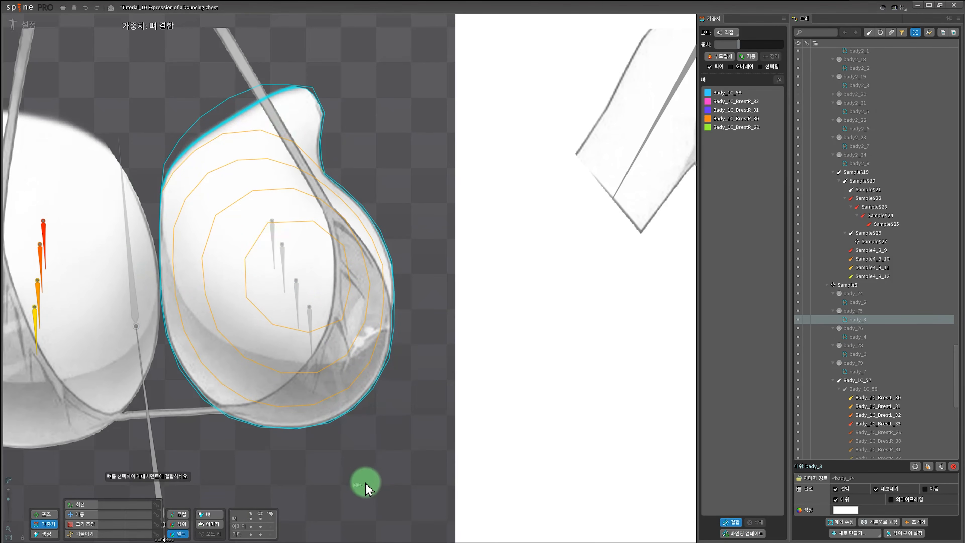
pyautogui.press('Escape')
pyautogui.click(733, 101)
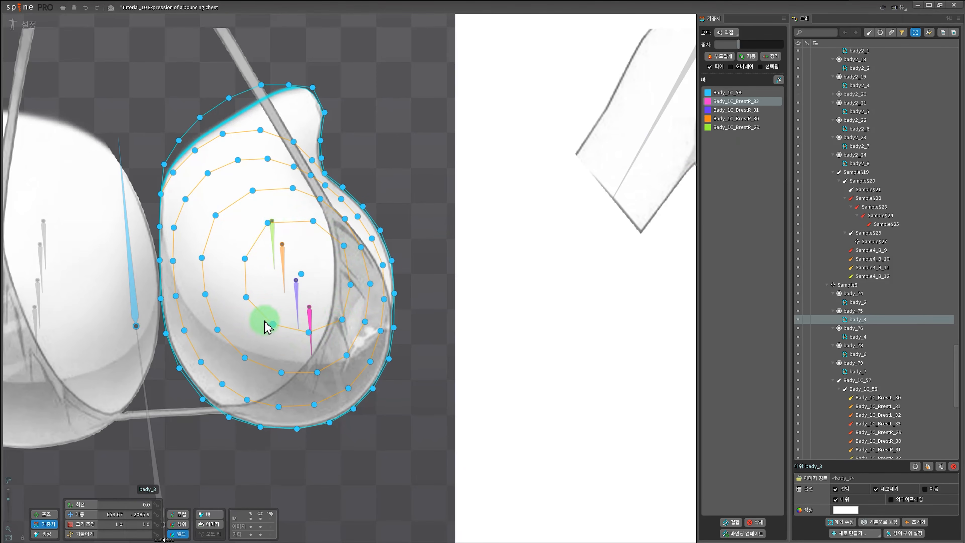
# Try a BrestR_33 weight of 35 on the center vertex and innermost ring of the bady_3 mesh.
pyautogui.click(301, 274)
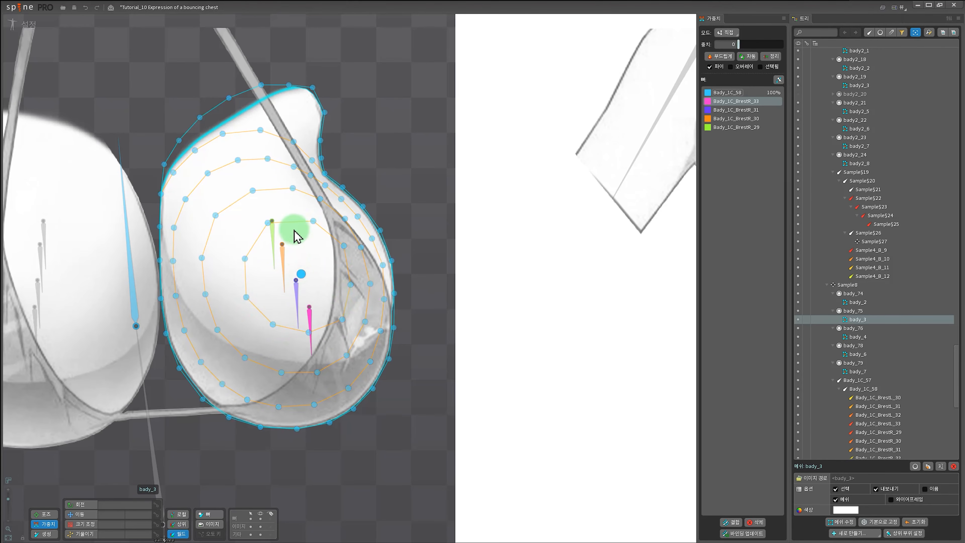
pyautogui.keyDown('ctrl'); pyautogui.click(268, 223); pyautogui.keyUp('ctrl')
pyautogui.keyDown('ctrl'); pyautogui.click(245, 259); pyautogui.keyUp('ctrl')
pyautogui.keyDown('ctrl'); pyautogui.click(246, 297); pyautogui.keyUp('ctrl')
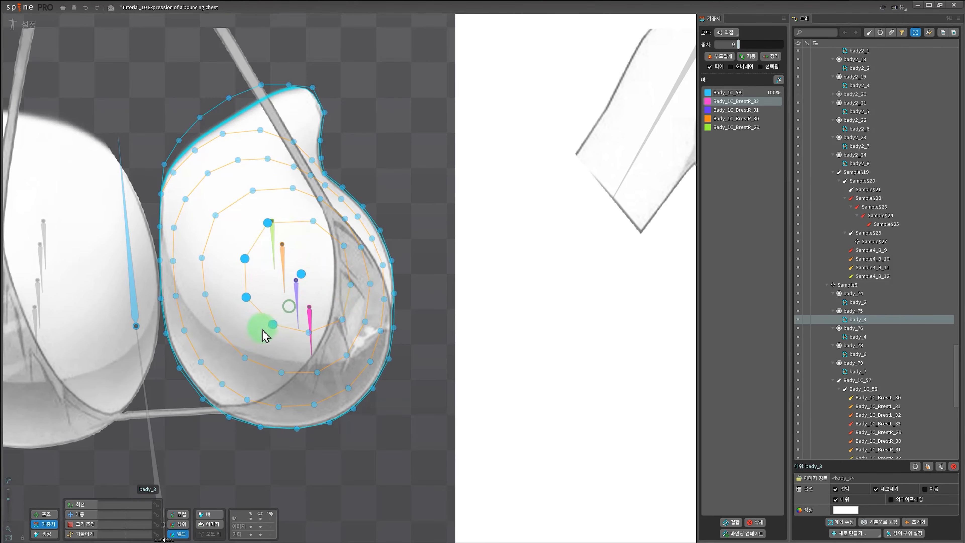
pyautogui.moveTo(276, 320); pyautogui.dragTo(352, 279)
pyautogui.moveTo(318, 265); pyautogui.dragTo(322, 220)
pyautogui.click(732, 44)
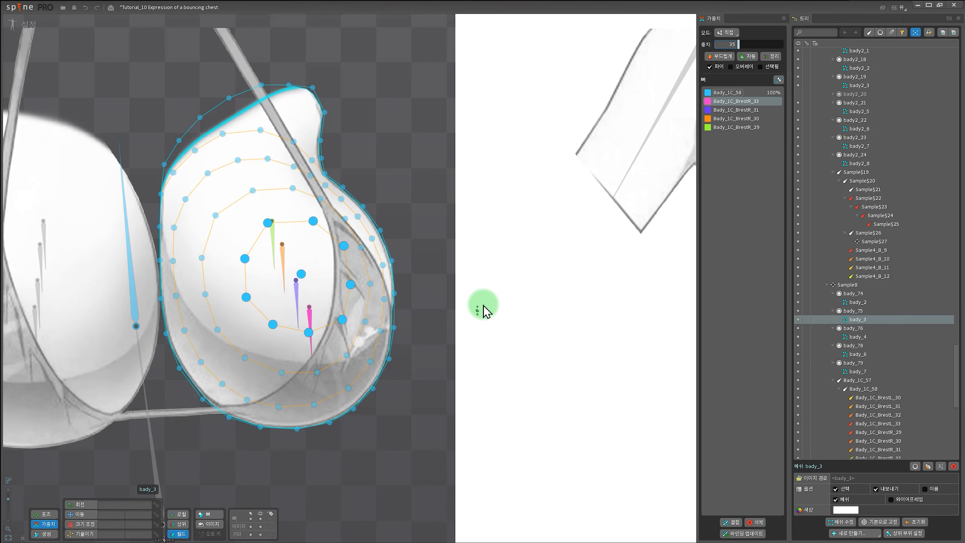
# Switch the weighting mode to Add and try out the brush size and feather on the mesh's upper vertices.
pyautogui.click(727, 33)
pyautogui.click(729, 53)
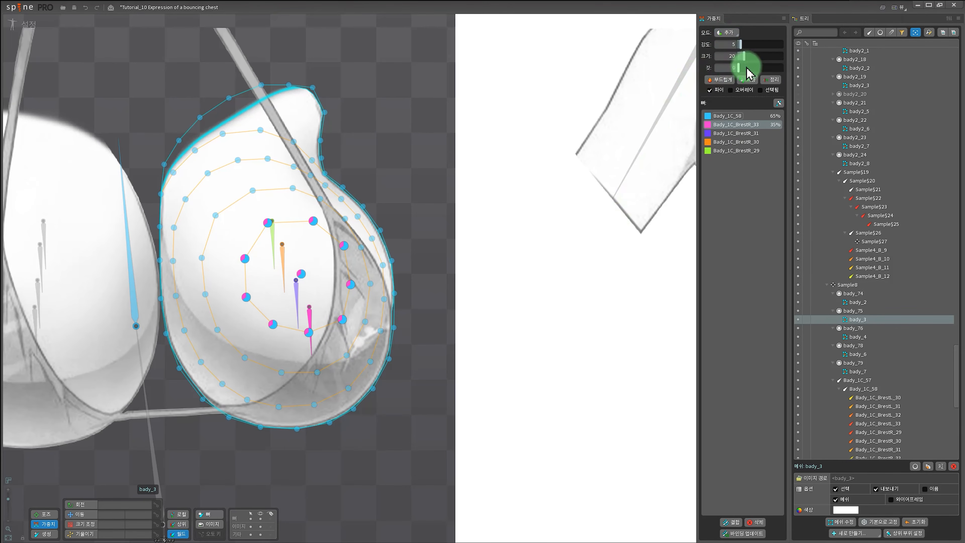
pyautogui.moveTo(739, 71)
pyautogui.mouseDown()
pyautogui.moveTo(788, 72)
pyautogui.moveTo(754, 73)
pyautogui.mouseUp()
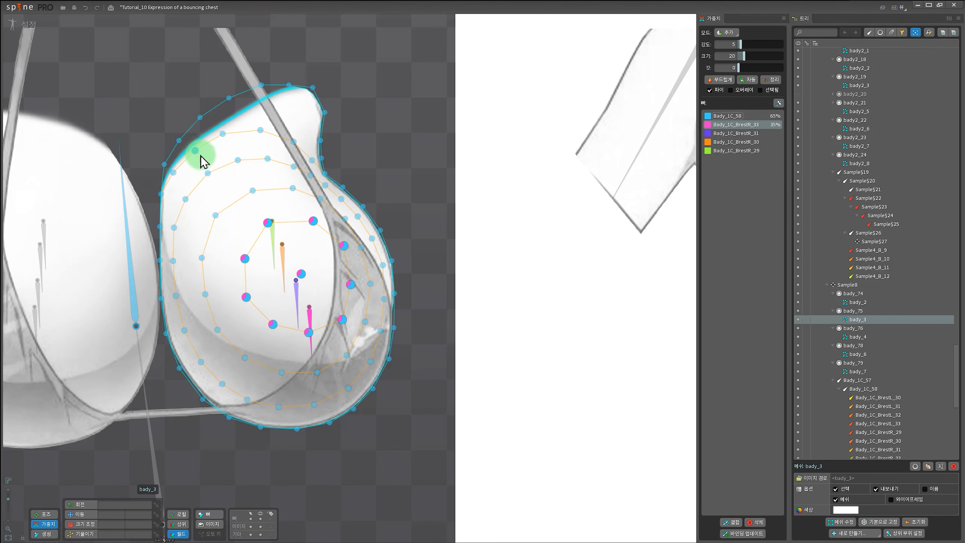
pyautogui.moveTo(190, 141); pyautogui.dragTo(202, 156)
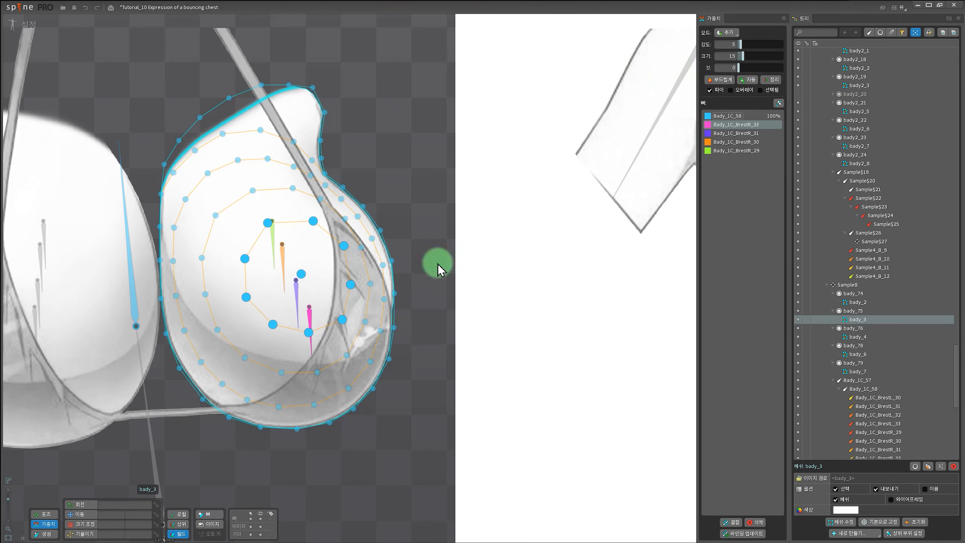
# Select the center vertex and the whole innermost ring, and set their BrestR_33 weight to 35 in Direct mode.
pyautogui.scroll(3, 283, 284)
pyautogui.click(308, 270)
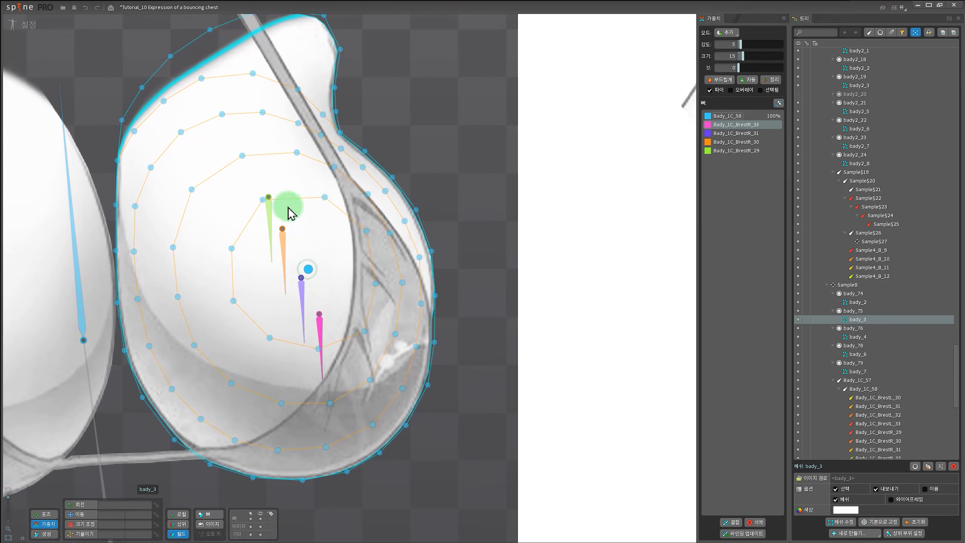
pyautogui.moveTo(244, 217); pyautogui.dragTo(339, 187)
pyautogui.moveTo(357, 218); pyautogui.dragTo(308, 362)
pyautogui.moveTo(284, 322); pyautogui.dragTo(252, 347)
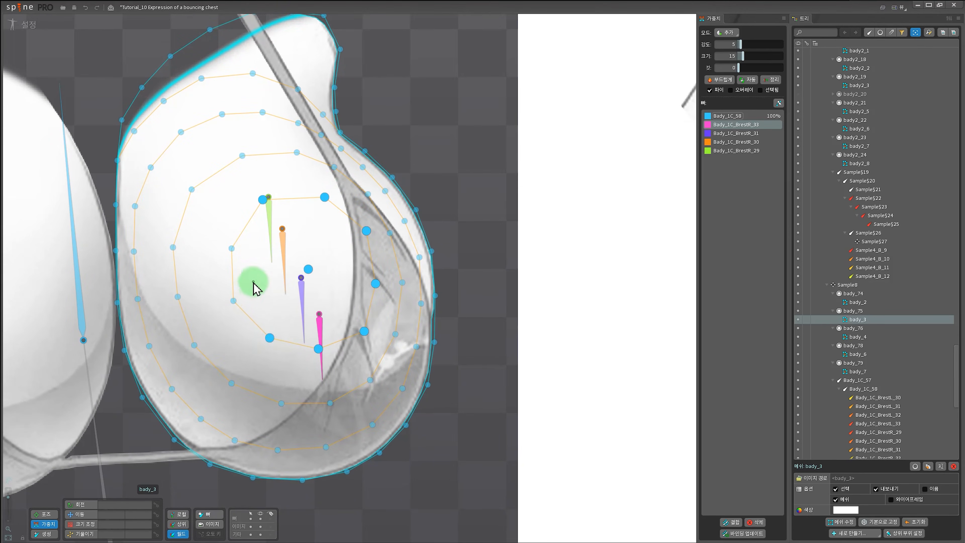
pyautogui.moveTo(254, 282); pyautogui.dragTo(215, 312)
pyautogui.moveTo(240, 233); pyautogui.dragTo(211, 265)
pyautogui.click(729, 33)
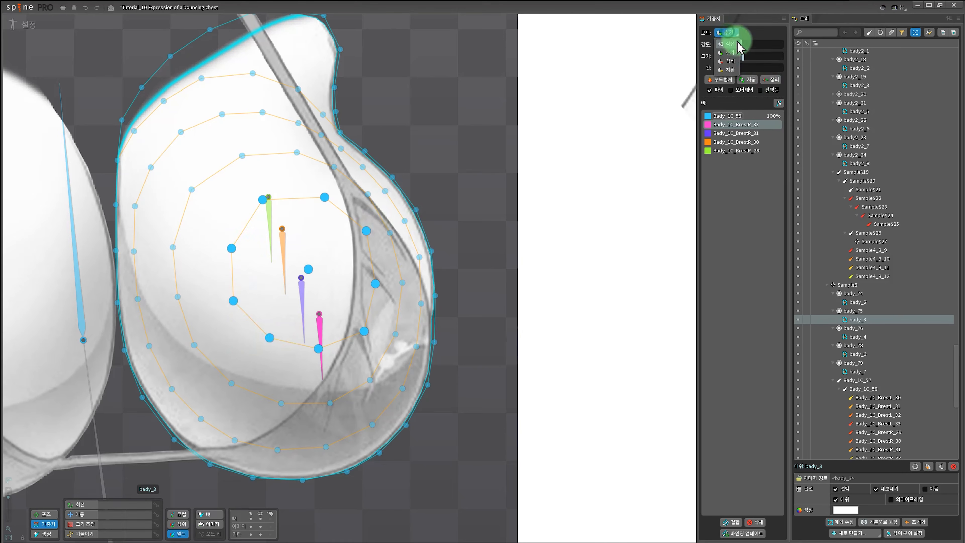
pyautogui.click(733, 37)
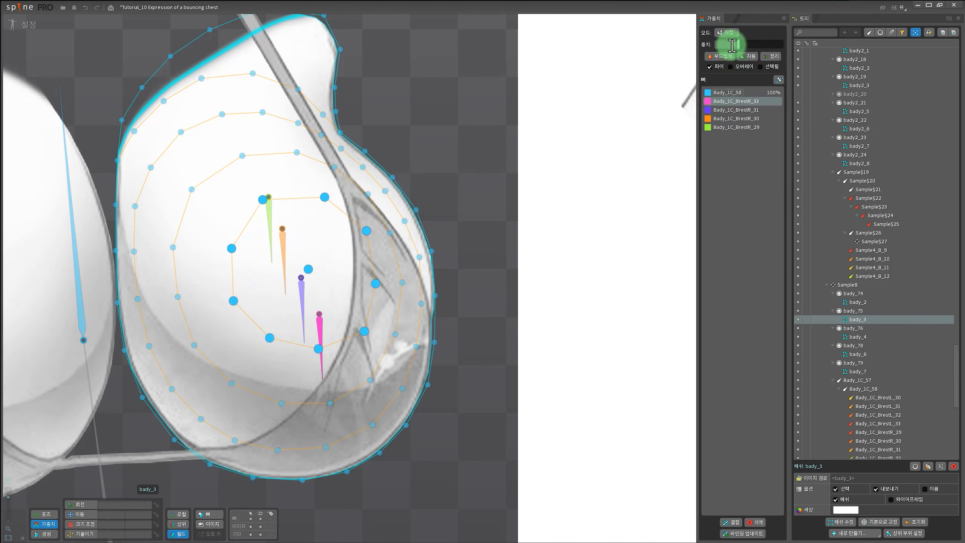
pyautogui.click(733, 45)
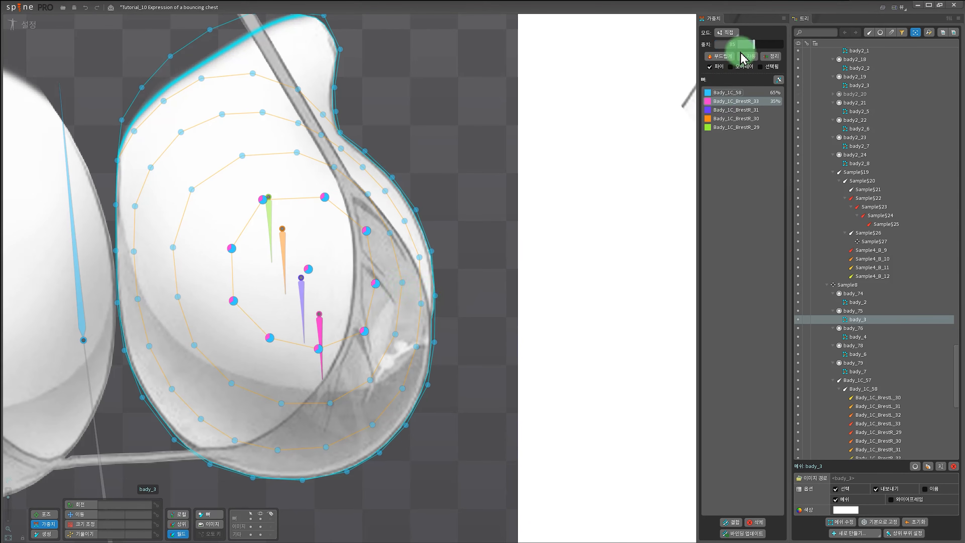
# Switch the weighting mode from Direct to Add.
pyautogui.click(729, 32)
pyautogui.click(736, 51)
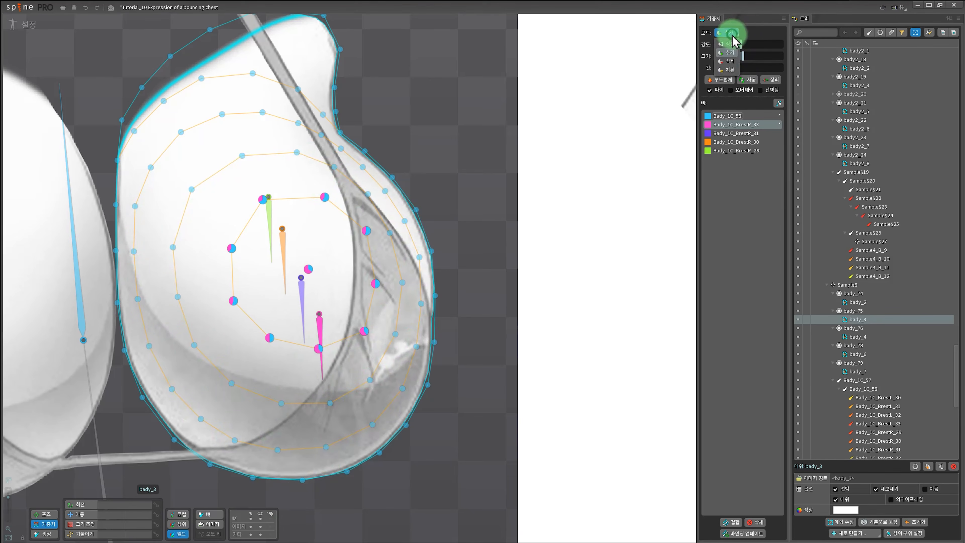
pyautogui.click(729, 52)
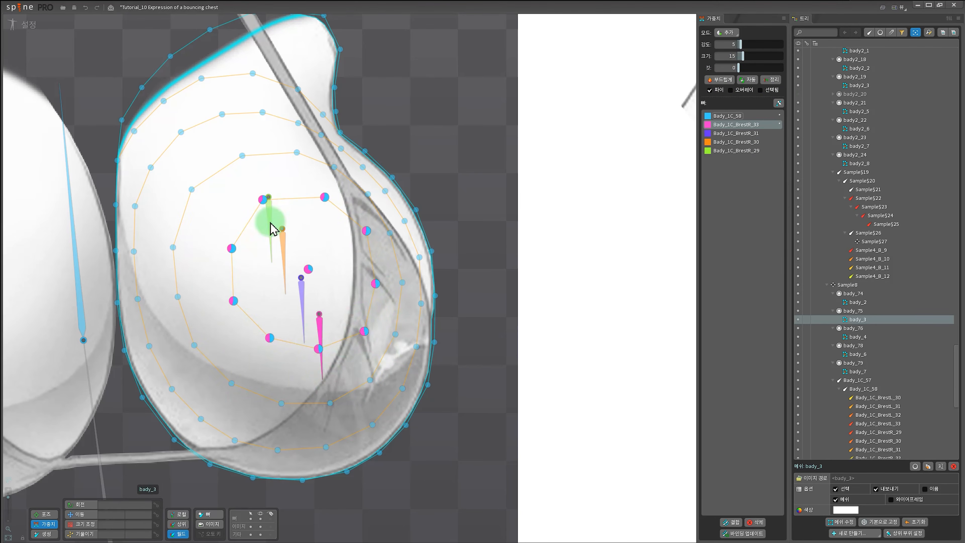
pyautogui.scroll(-5, 357, 281)
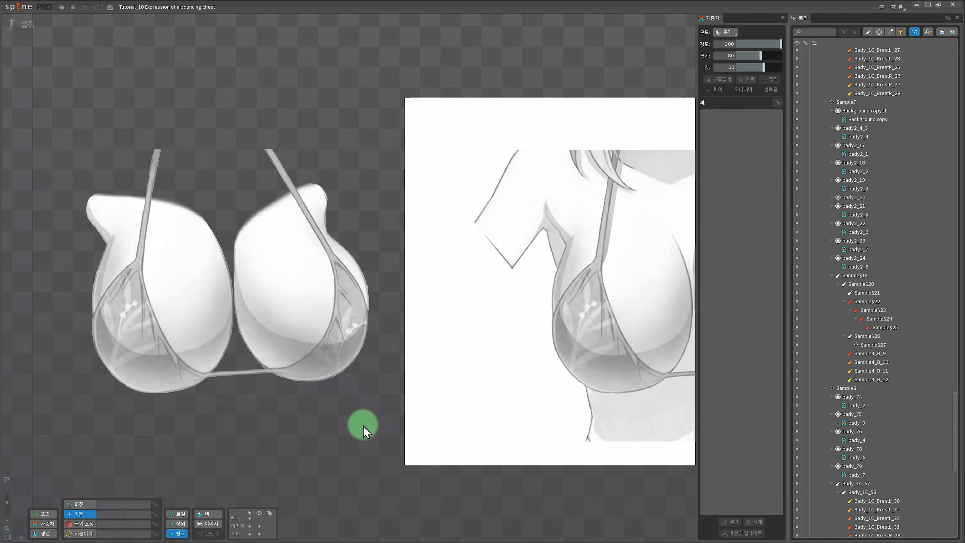
# Switch the project from Setup mode to Animate mode.
pyautogui.moveTo(371, 422); pyautogui.dragTo(348, 401)
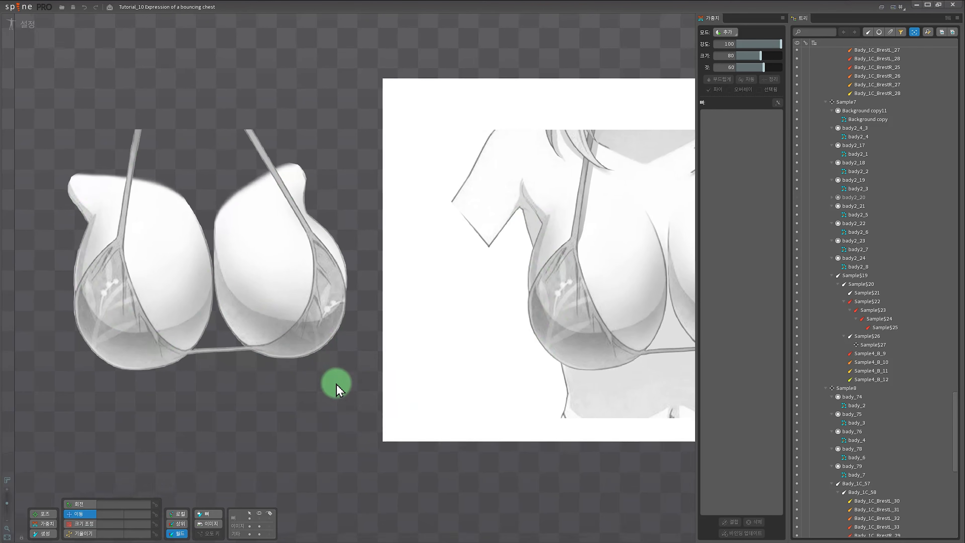
pyautogui.scroll(-2, 337, 384)
pyautogui.moveTo(205, 62); pyautogui.dragTo(212, 124)
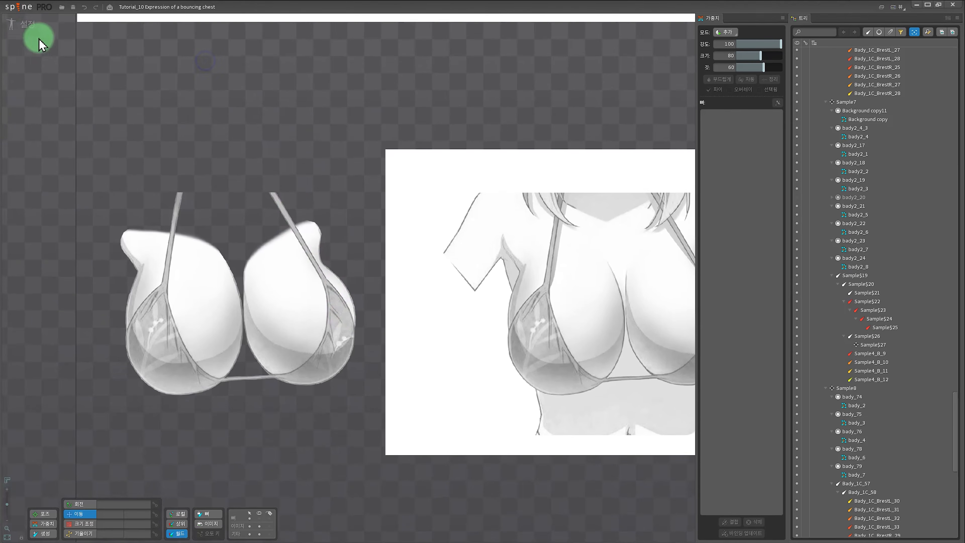
pyautogui.click(26, 25)
pyautogui.moveTo(242, 223); pyautogui.dragTo(255, 137)
pyautogui.moveTo(255, 79); pyautogui.dragTo(185, 299)
pyautogui.moveTo(282, 222); pyautogui.dragTo(284, 323)
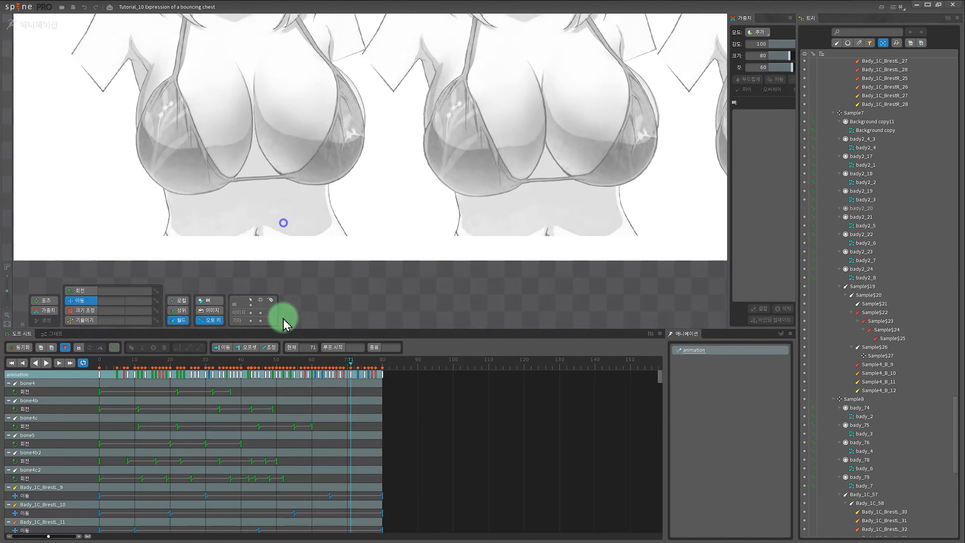
# Play the animation and compare the bouncing motion across the sample torsos.
pyautogui.scroll(-5, 291, 261)
pyautogui.moveTo(468, 183); pyautogui.dragTo(383, 384)
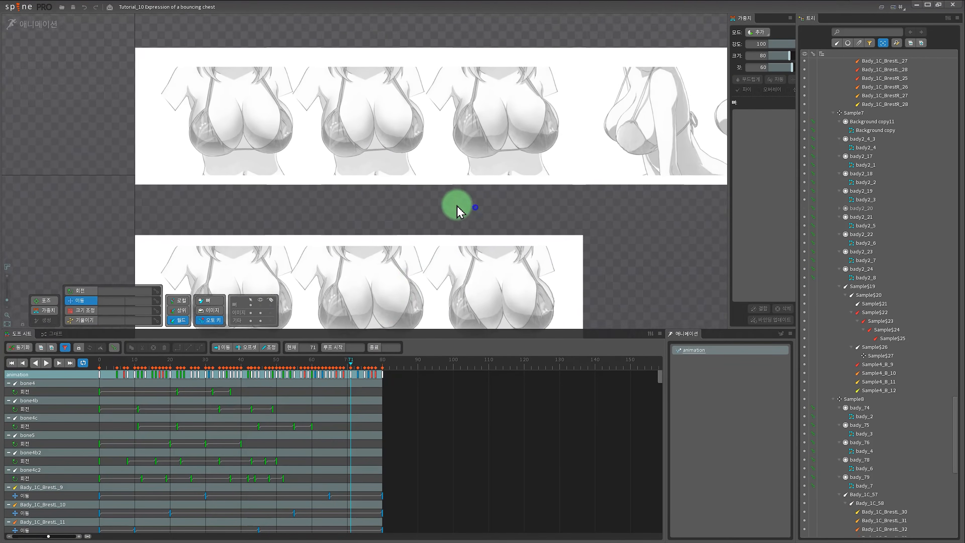
pyautogui.moveTo(459, 207); pyautogui.dragTo(453, 210)
pyautogui.press('d')
pyautogui.moveTo(616, 291); pyautogui.dragTo(637, 198)
pyautogui.scroll(4, 475, 301)
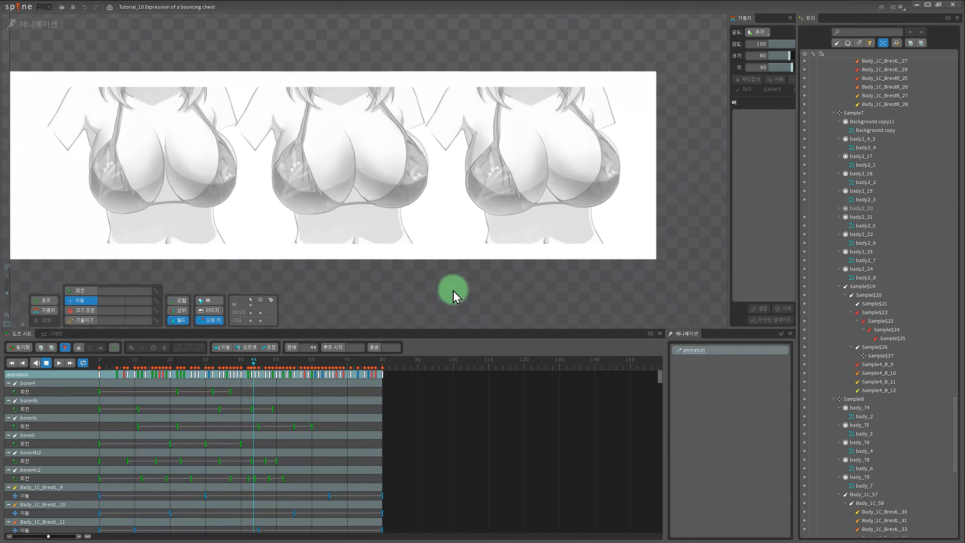
pyautogui.scroll(-1, 476, 300)
pyautogui.moveTo(503, 317); pyautogui.dragTo(468, 292)
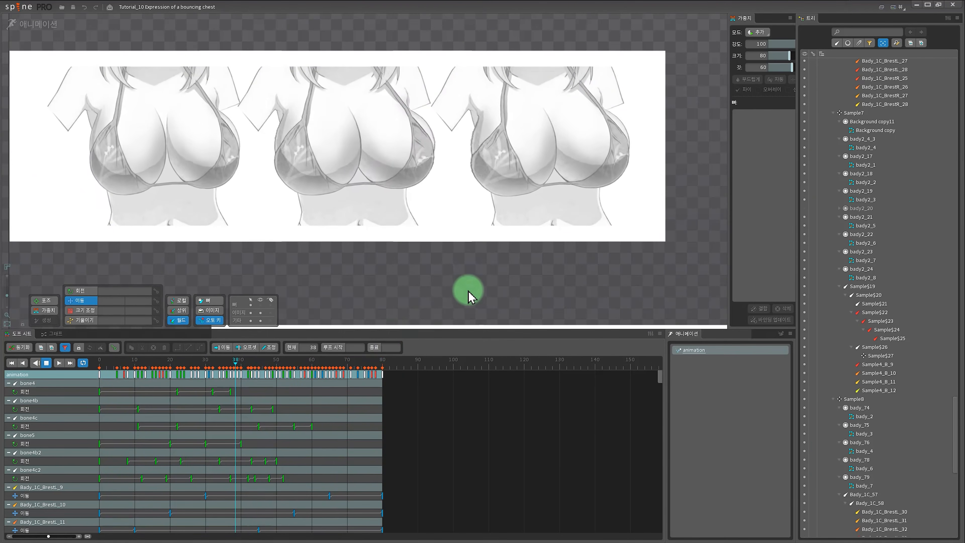
# Show the bones and key the translation of BrestL_25 to 28 and BrestR_25 to 28 at frames 0, 35 and 80.
pyautogui.click(258, 304)
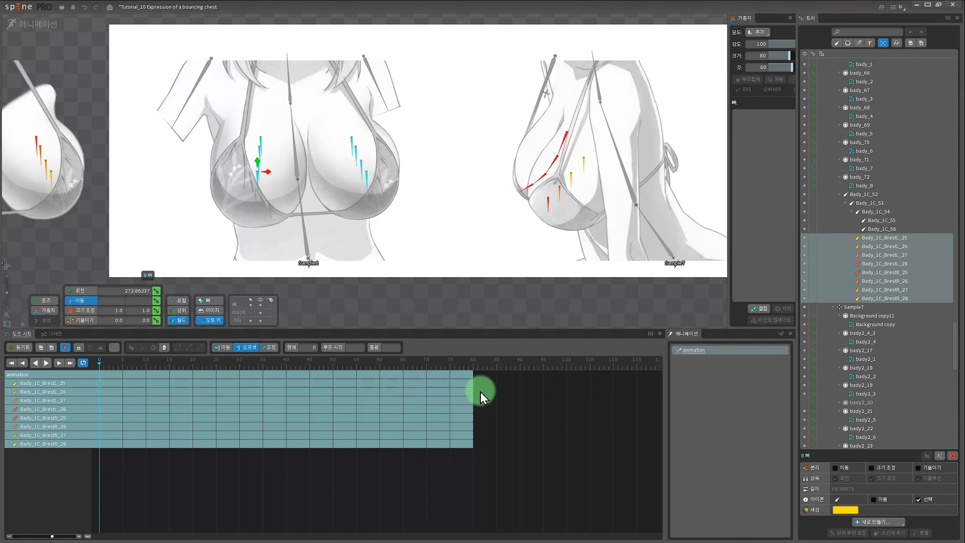
pyautogui.hotkey('ctrl', 'v')
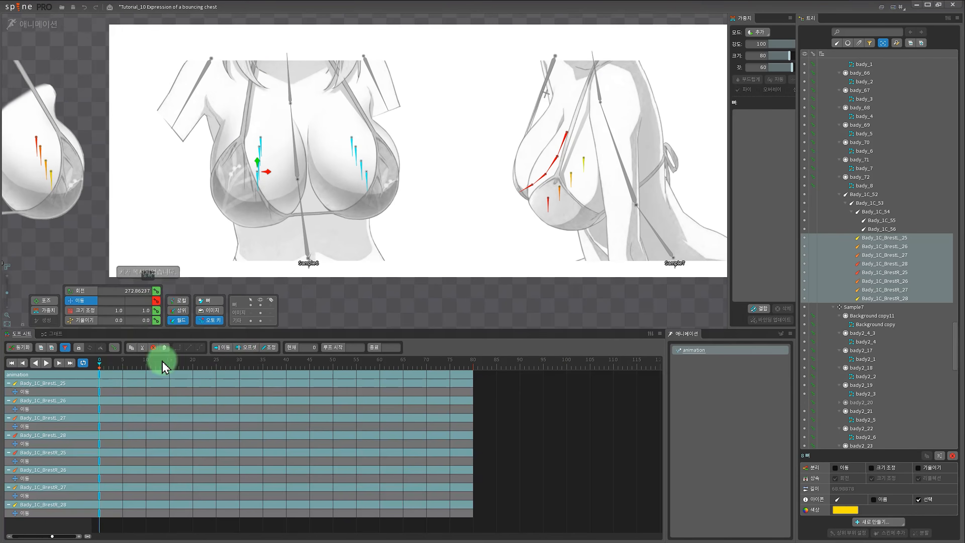
pyautogui.scroll(3, 296, 217)
pyautogui.moveTo(297, 216); pyautogui.dragTo(331, 227)
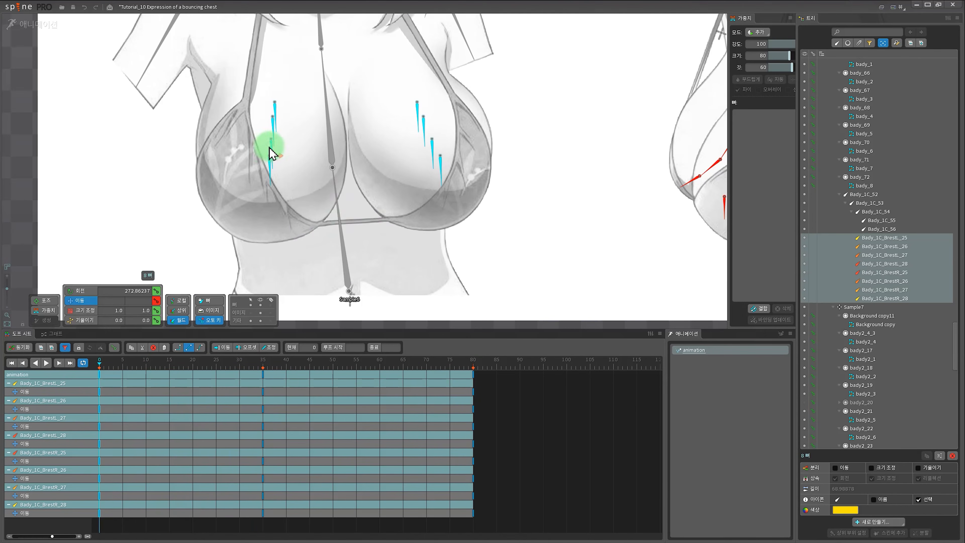
# At frame 0, lower the BrestL and BrestR bones progressively, dropping upper pairs from the selection so that lower pairs move farther down.
pyautogui.keyDown('ctrl'); pyautogui.click(417, 116); pyautogui.keyUp('ctrl')
pyautogui.keyDown('ctrl'); pyautogui.click(275, 116); pyautogui.keyUp('ctrl')
pyautogui.keyDown('ctrl'); pyautogui.click(273, 127); pyautogui.keyUp('ctrl')
pyautogui.keyDown('ctrl'); pyautogui.click(424, 129); pyautogui.keyUp('ctrl')
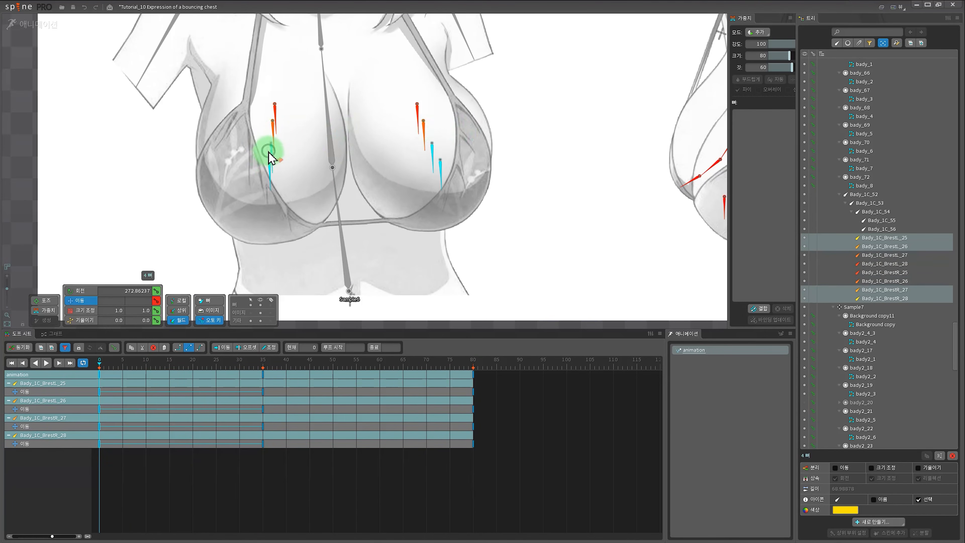
pyautogui.keyDown('ctrl'); pyautogui.click(270, 150); pyautogui.keyUp('ctrl')
pyautogui.keyDown('ctrl'); pyautogui.click(432, 152); pyautogui.keyUp('ctrl')
pyautogui.hotkey('ctrl', 'z')
pyautogui.hotkey('ctrl', 'z')
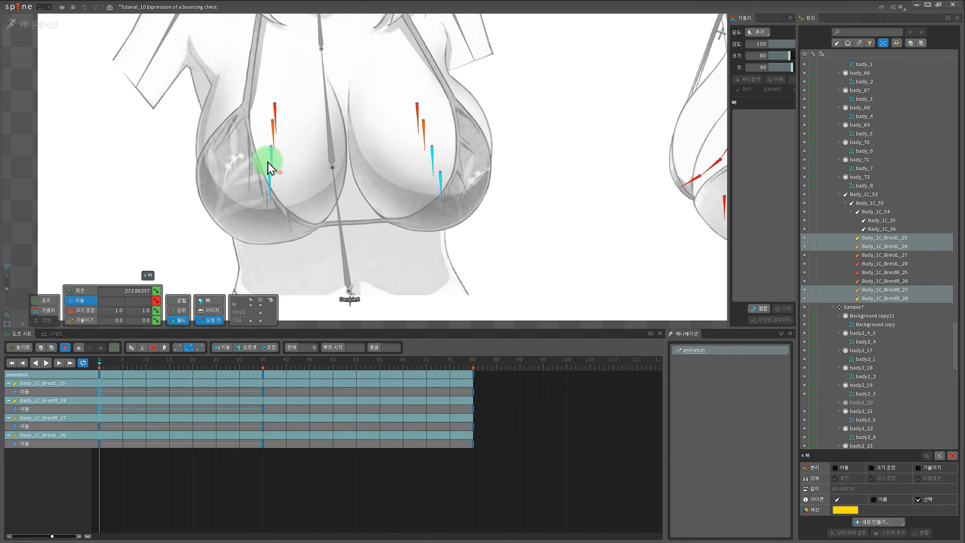
pyautogui.click(272, 129)
pyautogui.keyDown('ctrl'); pyautogui.click(427, 137); pyautogui.keyUp('ctrl')
pyautogui.hotkey('ctrl', 'z')
pyautogui.hotkey('ctrl', 'z')
pyautogui.hotkey('ctrl', 'z')
pyautogui.hotkey('ctrl', 'z')
pyautogui.hotkey('ctrl', 'z')
# At frame 35, raise all eight Brest bones, then lift the lower pairs progressively more until they bunch up near the top pair.
pyautogui.click(263, 375)
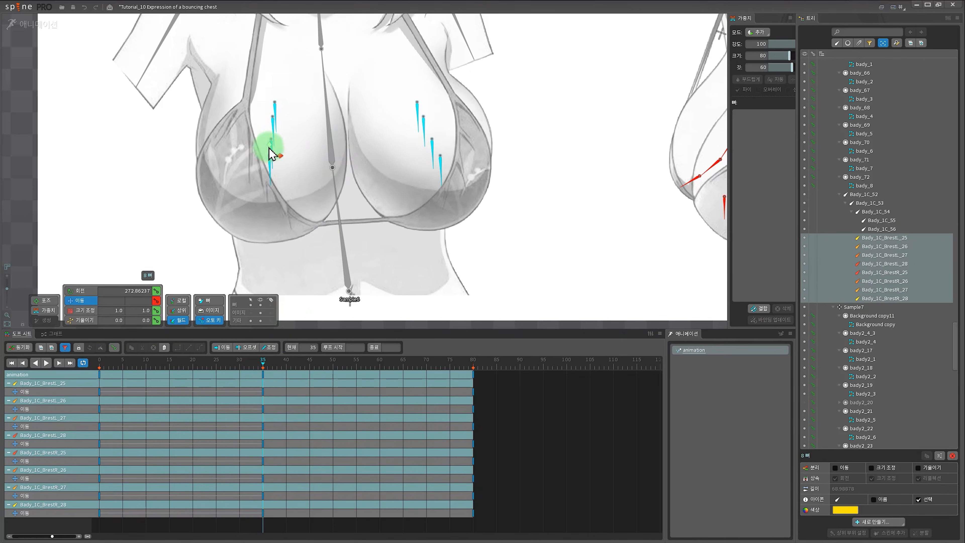
pyautogui.moveTo(270, 152); pyautogui.dragTo(276, 89)
pyautogui.keyDown('ctrl'); pyautogui.click(275, 89); pyautogui.keyUp('ctrl')
pyautogui.keyDown('ctrl'); pyautogui.click(272, 95); pyautogui.keyUp('ctrl')
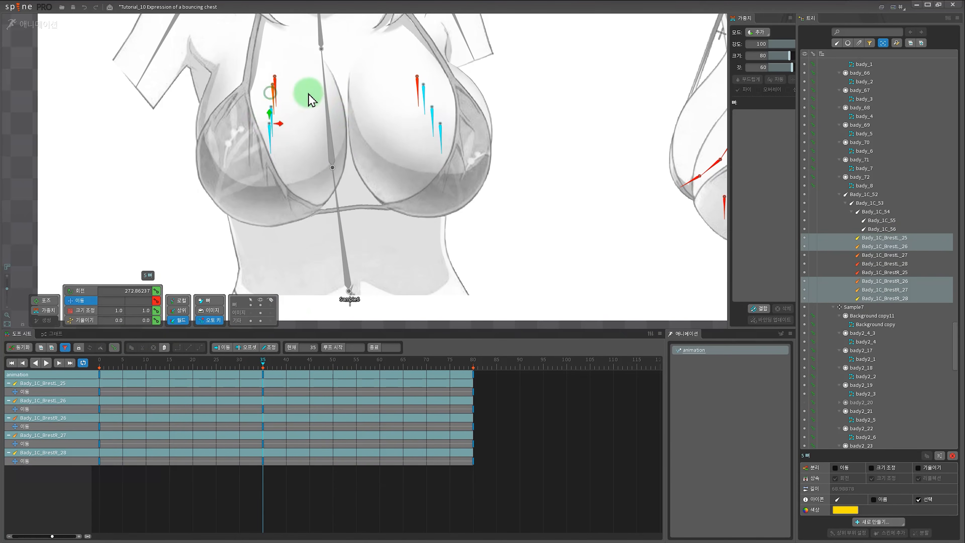
pyautogui.keyDown('ctrl'); pyautogui.click(424, 97); pyautogui.keyUp('ctrl')
pyautogui.keyDown('ctrl'); pyautogui.click(269, 91); pyautogui.keyUp('ctrl')
pyautogui.keyDown('ctrl'); pyautogui.click(268, 87); pyautogui.keyUp('ctrl')
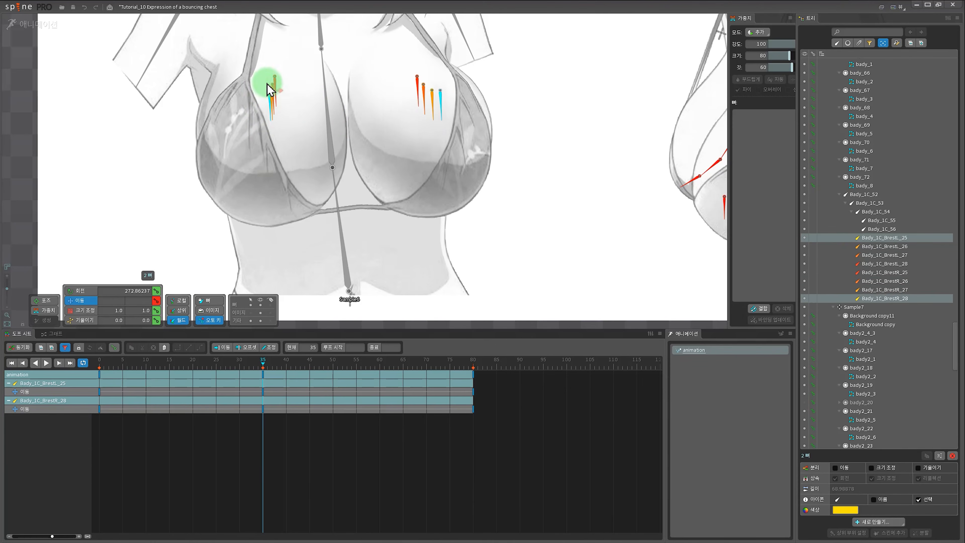
# Copy the frame 0 translate keys of the eight Brest bones to frame 80 and scrub the timeline to check.
pyautogui.click(133, 356)
pyautogui.click(273, 364)
pyautogui.scroll(-4, 269, 263)
pyautogui.moveTo(885, 238); pyautogui.dragTo(885, 298)
pyautogui.click(104, 365)
pyautogui.hotkey('ctrl', 'c')
pyautogui.hotkey('ctrl', 'v')
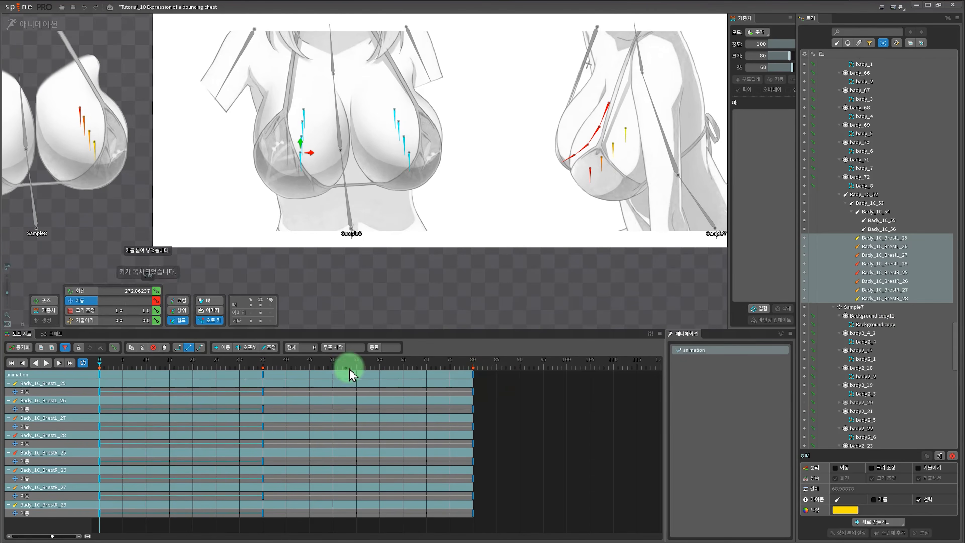
pyautogui.click(459, 365)
# Stagger the translate keys of BrestL_25 to BrestL_28 with Offset, delaying the lower bones more, and play the animation.
pyautogui.keyDown('shift'); pyautogui.click(894, 266); pyautogui.keyUp('shift')
pyautogui.click(247, 347)
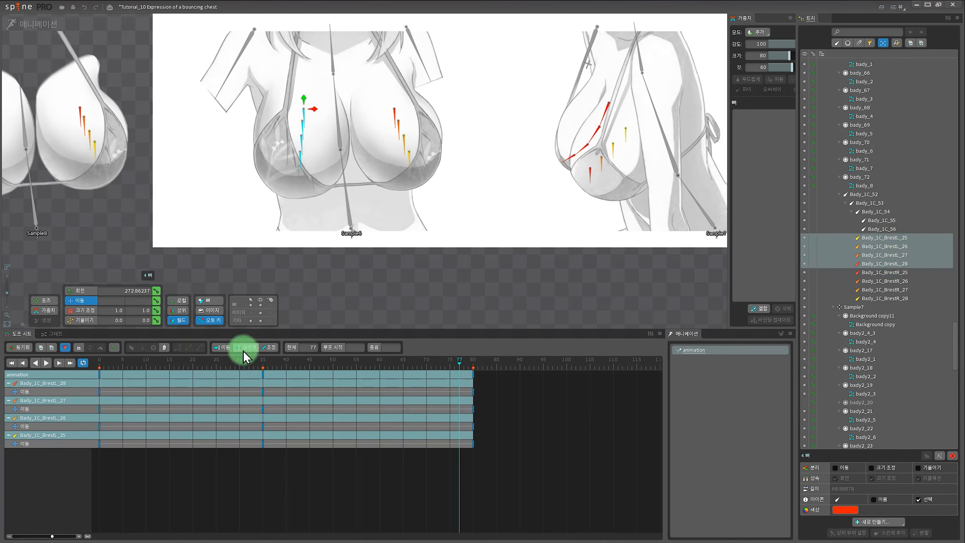
pyautogui.moveTo(117, 411); pyautogui.dragTo(241, 461)
pyautogui.press('d')
pyautogui.press('d')
# Offset the translate keys of BrestR_26, BrestR_27 and BrestR_28 by 10, 20 and 30 frames, and play the animation.
pyautogui.moveTo(894, 272); pyautogui.dragTo(894, 298)
pyautogui.moveTo(497, 491); pyautogui.dragTo(101, 373)
pyautogui.moveTo(95, 413); pyautogui.dragTo(127, 412)
pyautogui.moveTo(100, 411); pyautogui.dragTo(146, 413)
pyautogui.moveTo(95, 431); pyautogui.dragTo(193, 429)
pyautogui.moveTo(95, 448); pyautogui.dragTo(127, 447)
pyautogui.moveTo(100, 445); pyautogui.dragTo(240, 449)
pyautogui.press('d')
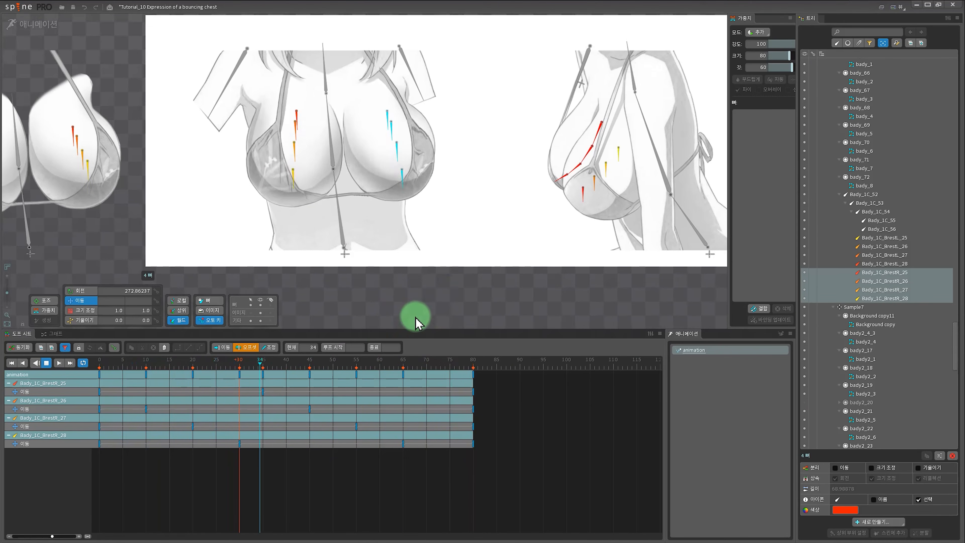
pyautogui.press('d')
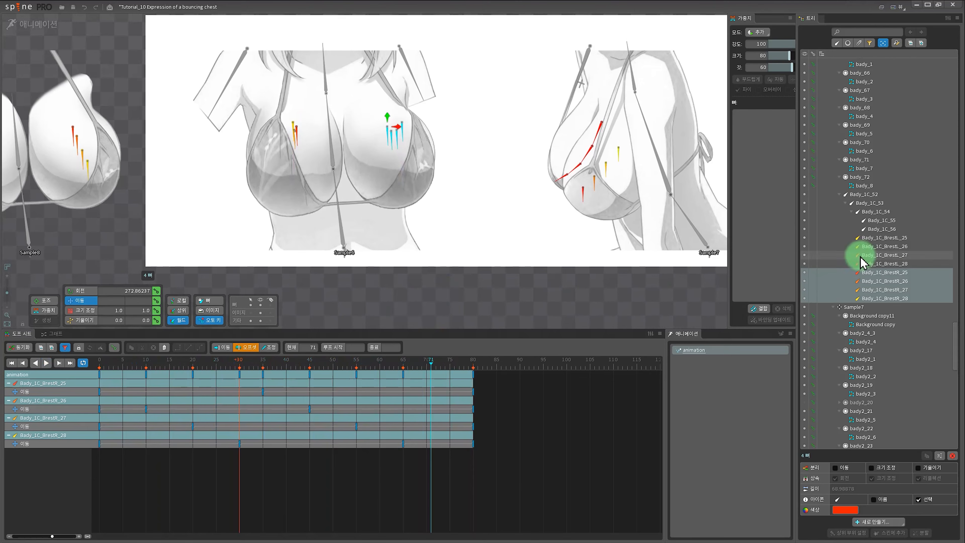
# With all eight Brest bones selected, turn off Offset, filter the dopesheet to scale rows and key their scale at frame 0.
pyautogui.keyDown('shift'); pyautogui.click(889, 239); pyautogui.keyUp('shift')
pyautogui.click(248, 349)
pyautogui.moveTo(109, 364); pyautogui.dragTo(79, 367)
pyautogui.click(65, 348)
pyautogui.click(77, 388)
pyautogui.click(156, 310)
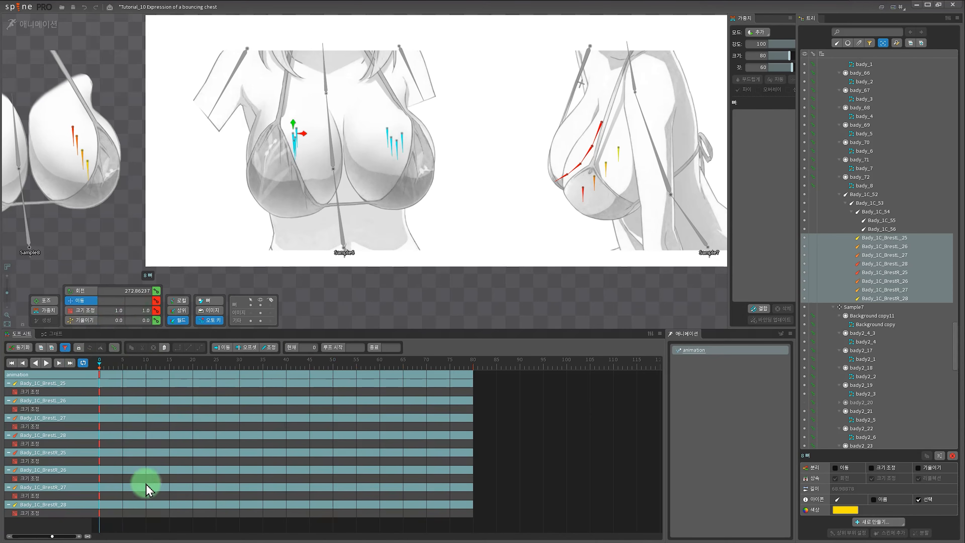
# Copy the eight bones' scale keys from frame 0 to frames 80, 35, 18 and 57.
pyautogui.hotkey('ctrl', 'c')
pyautogui.click(473, 366)
pyautogui.hotkey('ctrl', 'v')
pyautogui.click(263, 364)
pyautogui.hotkey('ctrl', 'v')
pyautogui.click(183, 365)
pyautogui.hotkey('ctrl', 'v')
pyautogui.click(366, 367)
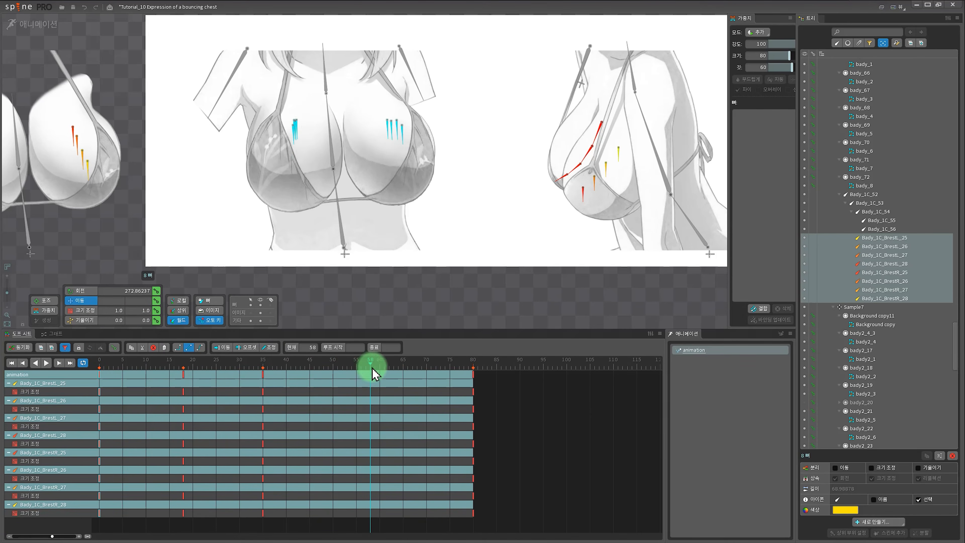
pyautogui.moveTo(373, 368); pyautogui.dragTo(366, 368)
pyautogui.hotkey('ctrl', 'v')
# Stretch all eight Brest bones to an X scale of 1.0856 at frame 18 and adjust their scale around frame 35.
pyautogui.click(99, 367)
pyautogui.scroll(3, 369, 302)
pyautogui.click(84, 310)
pyautogui.click(187, 367)
pyautogui.click(100, 367)
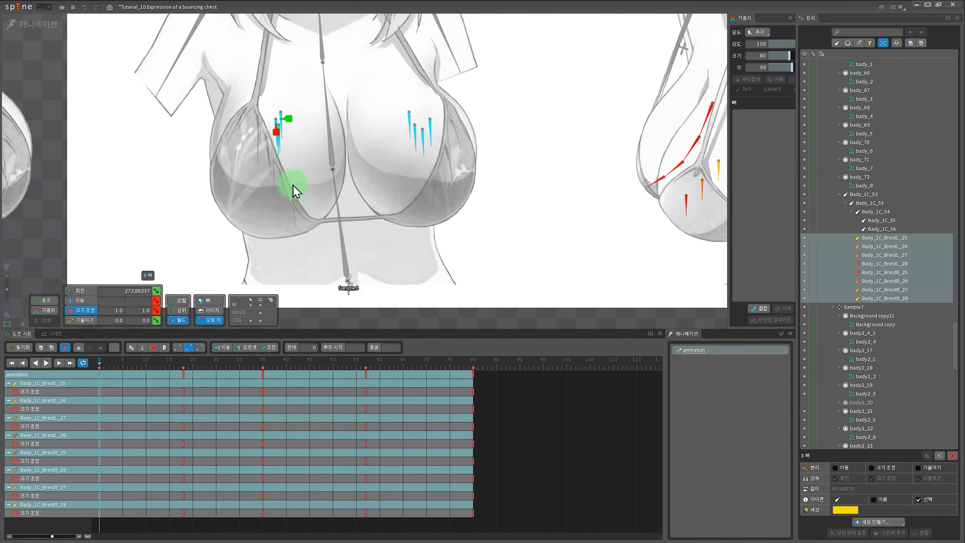
pyautogui.click(168, 366)
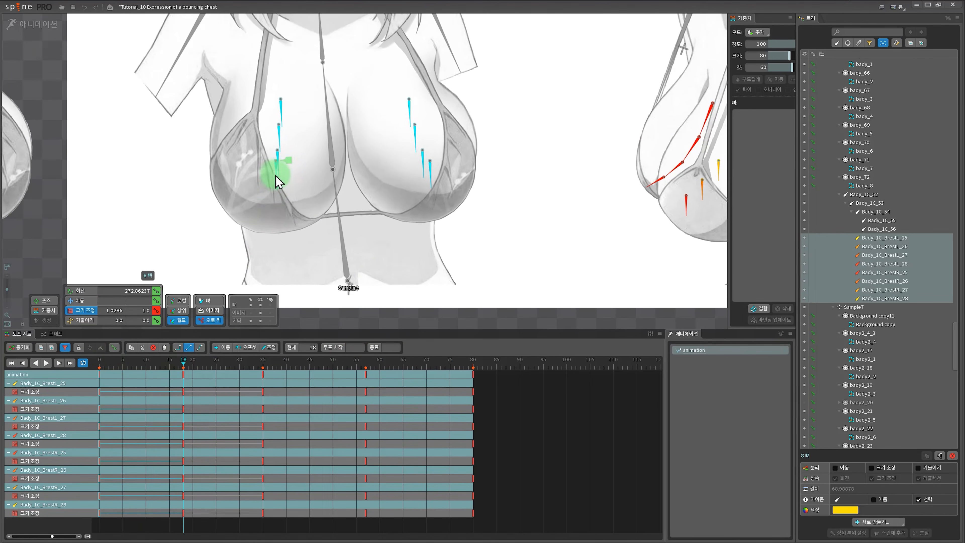
pyautogui.click(221, 366)
pyautogui.moveTo(177, 196); pyautogui.dragTo(179, 197)
pyautogui.moveTo(288, 169); pyautogui.dragTo(294, 171)
pyautogui.click(187, 358)
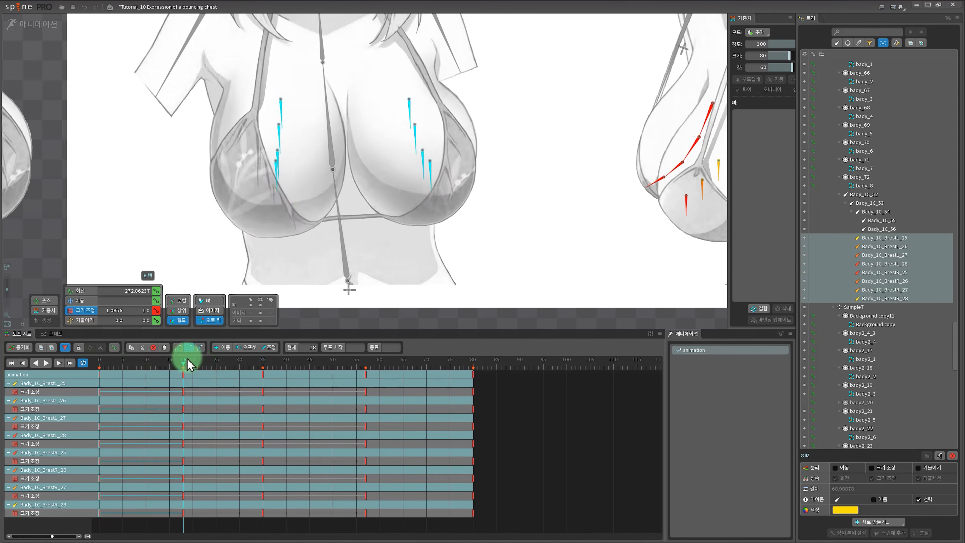
pyautogui.click(263, 359)
# Copy the eight bones' scale keys from frame 18 to frame 57 and scrub through the result.
pyautogui.moveTo(146, 364); pyautogui.dragTo(184, 368)
pyautogui.click(183, 375)
pyautogui.hotkey('ctrl', 'c')
pyautogui.click(366, 367)
pyautogui.hotkey('ctrl', 'v')
pyautogui.moveTo(315, 368); pyautogui.dragTo(380, 383)
# With Offset on, offset the scale keys of BrestL_27, BrestL_26 and BrestL_25 by 10, 20 and 30 frames.
pyautogui.click(883, 264)
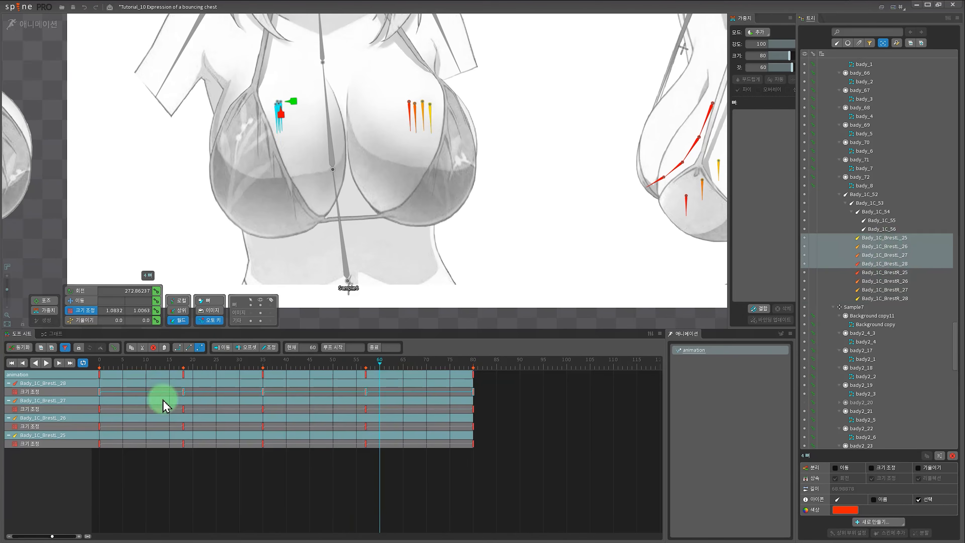
pyautogui.click(246, 347)
pyautogui.moveTo(100, 409); pyautogui.dragTo(194, 428)
pyautogui.moveTo(100, 444); pyautogui.dragTo(242, 443)
pyautogui.press('d')
# Offset the scale keys of BrestR_26, BrestR_27 and BrestR_28 by 10, 20 and 30 frames.
pyautogui.moveTo(883, 272); pyautogui.dragTo(883, 298)
pyautogui.press('d')
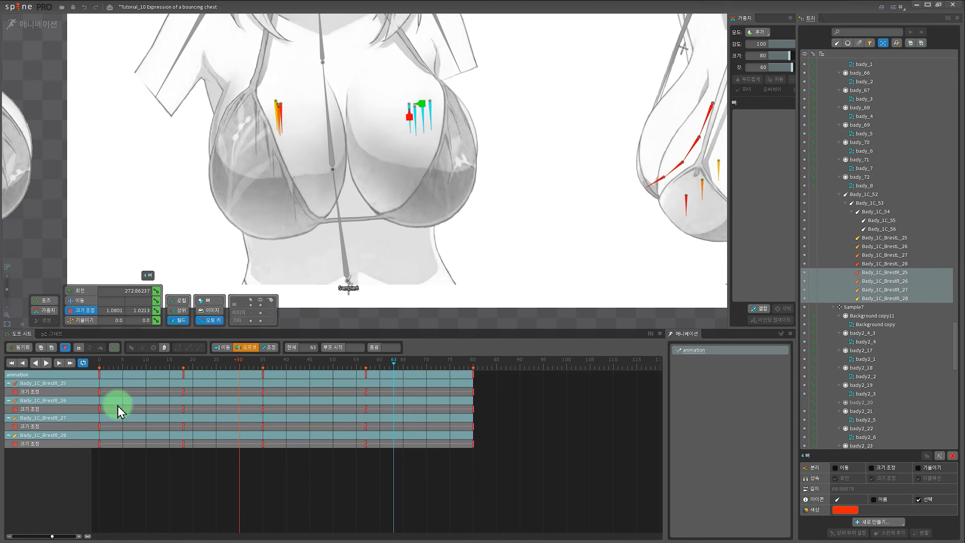
pyautogui.moveTo(100, 410); pyautogui.dragTo(147, 409)
pyautogui.moveTo(100, 427); pyautogui.dragTo(193, 429)
pyautogui.moveTo(99, 444); pyautogui.dragTo(241, 452)
# Play the animation and examine the combined translate and scale bounce on the front-view chest.
pyautogui.press('d')
pyautogui.scroll(-2, 422, 266)
pyautogui.scroll(-4, 471, 299)
pyautogui.moveTo(478, 324); pyautogui.dragTo(430, 311)
pyautogui.scroll(2, 429, 312)
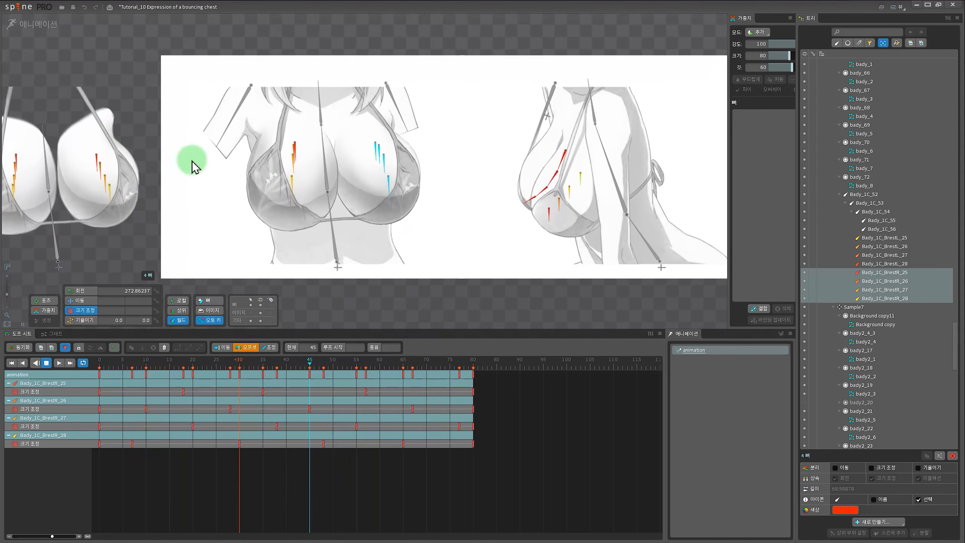
pyautogui.moveTo(428, 310)
pyautogui.mouseDown()
pyautogui.moveTo(421, 293)
pyautogui.moveTo(432, 329)
pyautogui.moveTo(439, 270)
pyautogui.moveTo(437, 320)
pyautogui.mouseUp()
pyautogui.scroll(3, 390, 286)
pyautogui.scroll(-2, 430, 314)
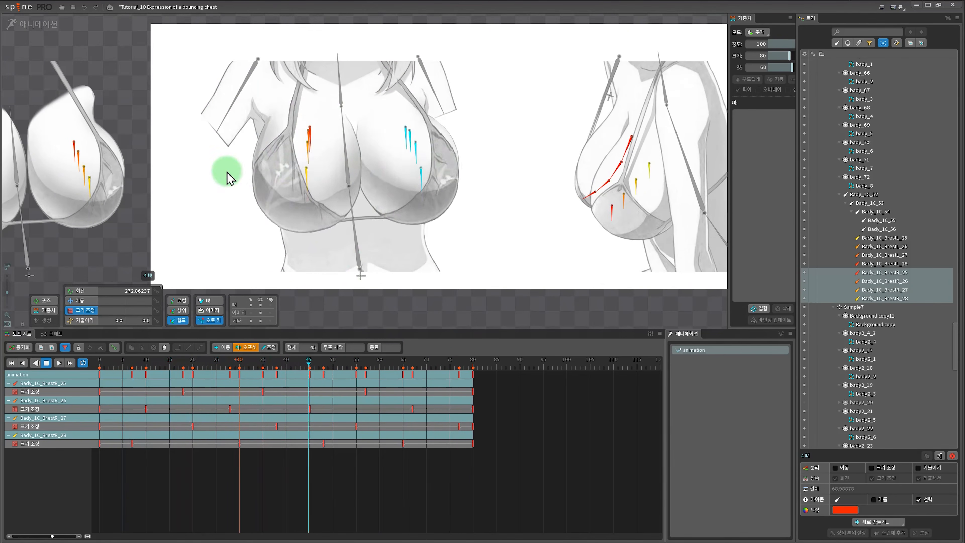
pyautogui.press('d')
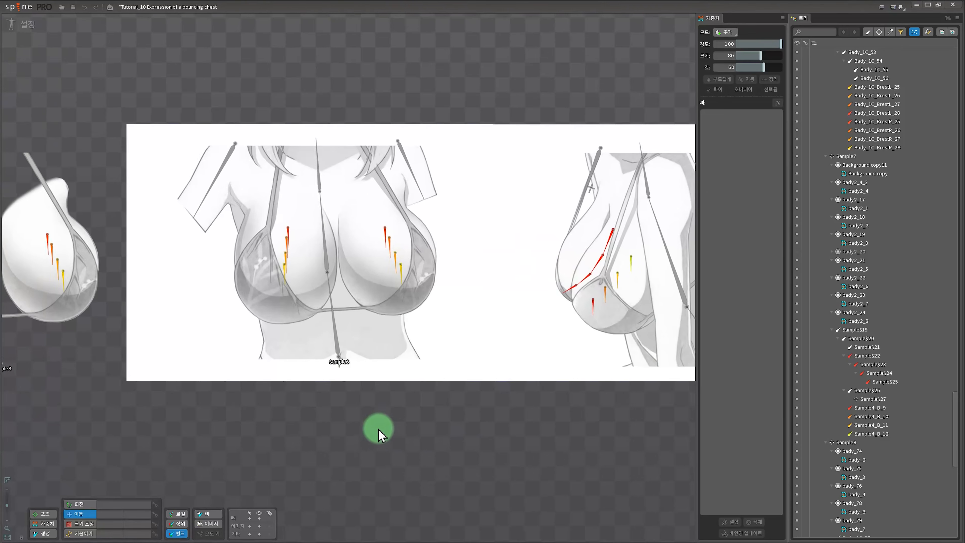
# In Setup mode, create a child bone of Bady_1C_53 just below the torso as a constraint target.
pyautogui.scroll(3, 379, 431)
pyautogui.moveTo(425, 410); pyautogui.dragTo(409, 415)
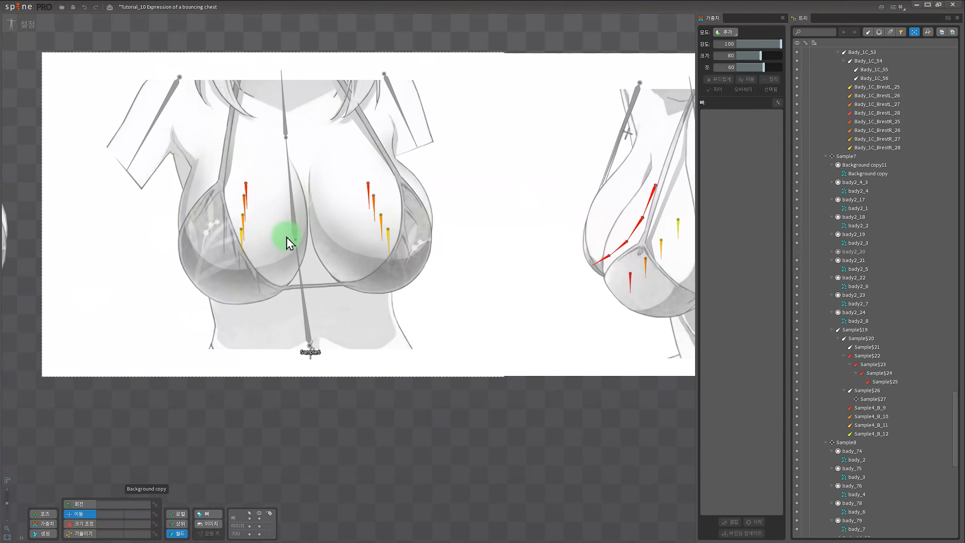
pyautogui.click(295, 220)
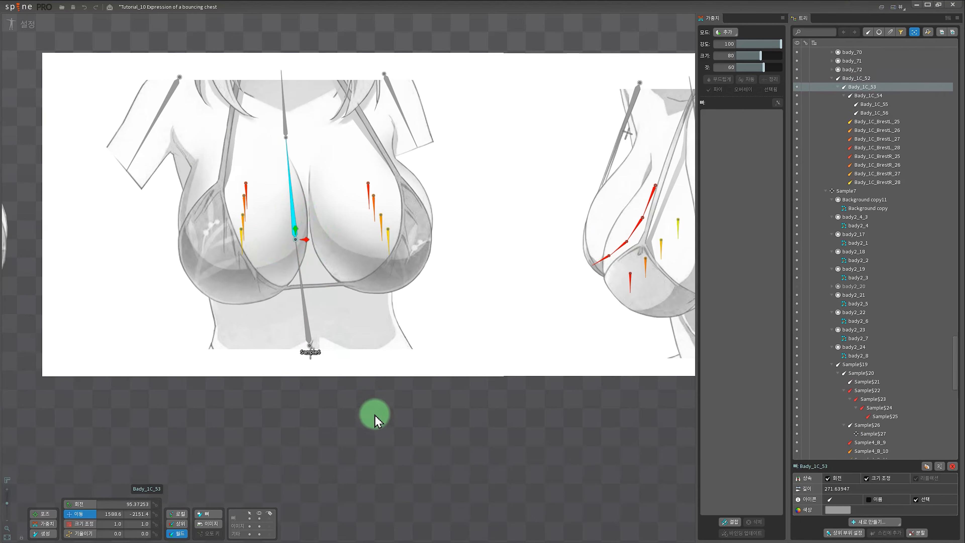
pyautogui.press('c')
pyautogui.click(312, 383)
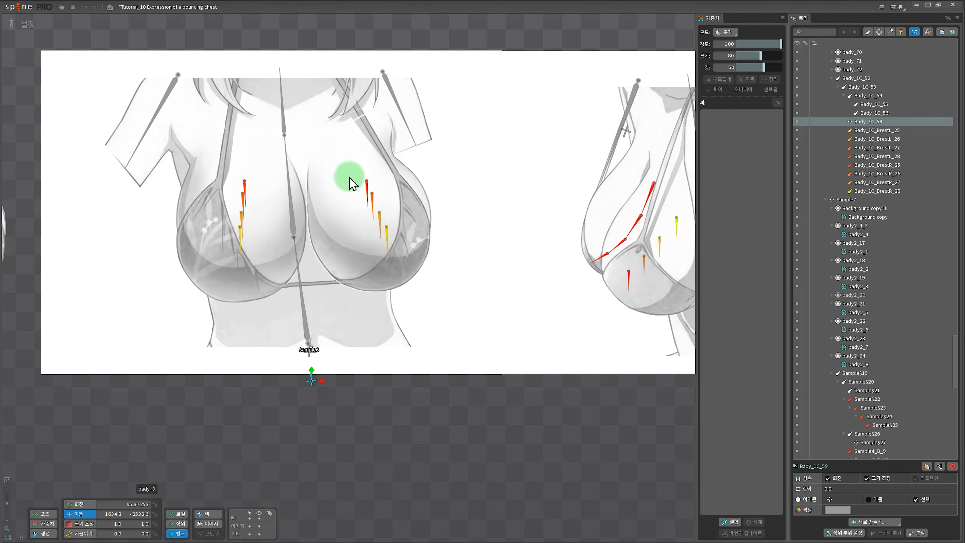
pyautogui.click(387, 239)
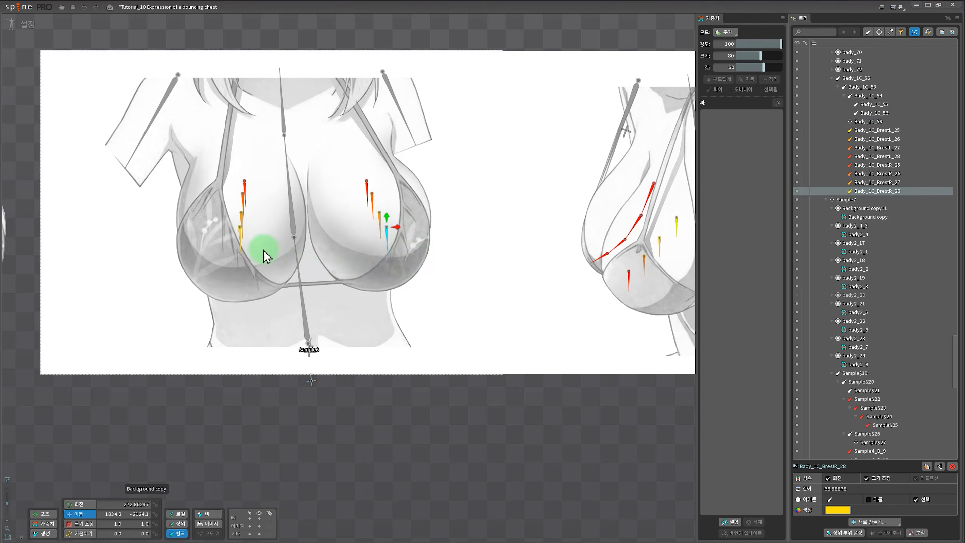
pyautogui.keyDown('ctrl'); pyautogui.click(238, 244); pyautogui.keyUp('ctrl')
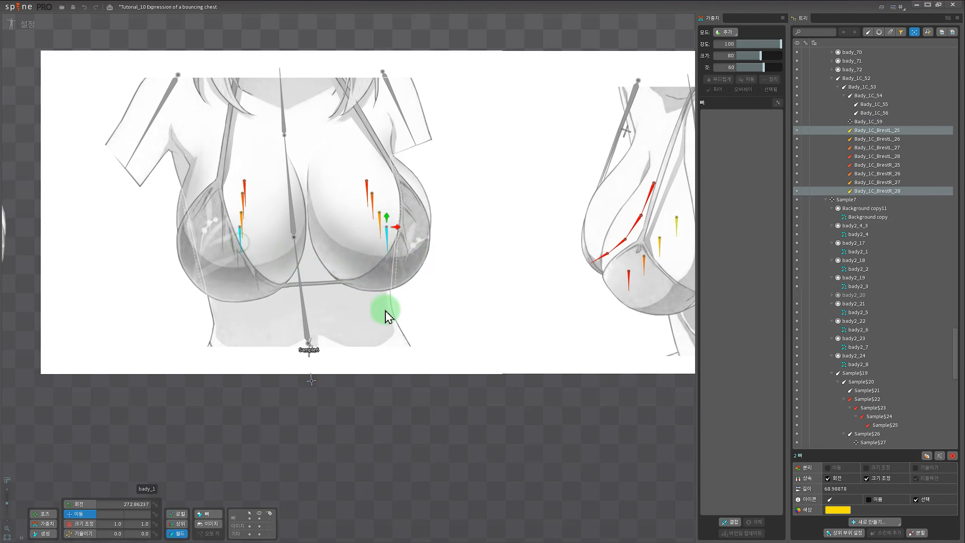
pyautogui.click(383, 227)
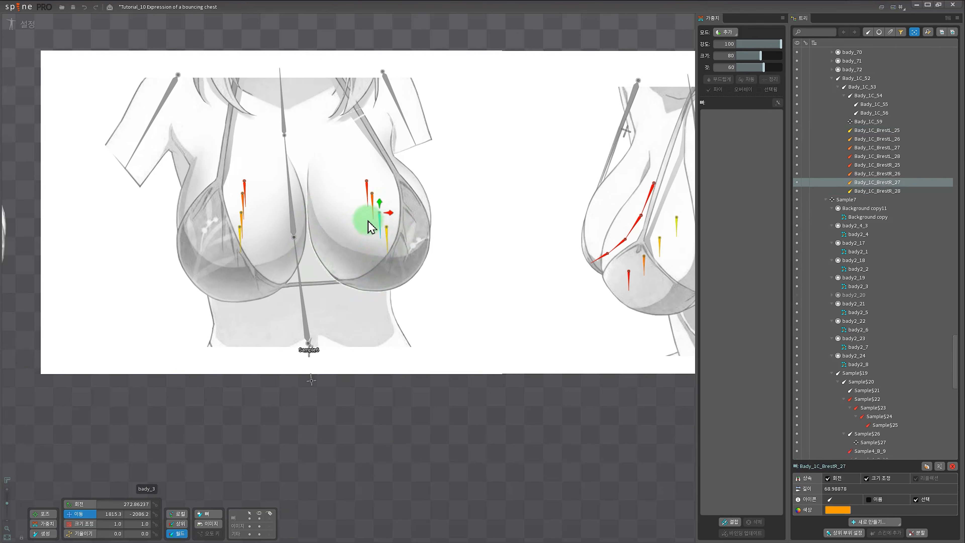
pyautogui.click(374, 210)
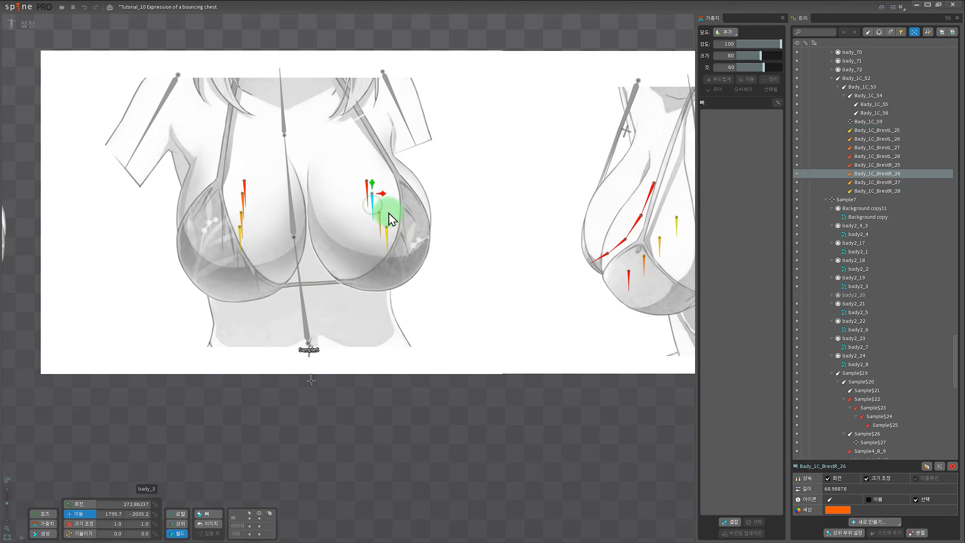
pyautogui.click(371, 203)
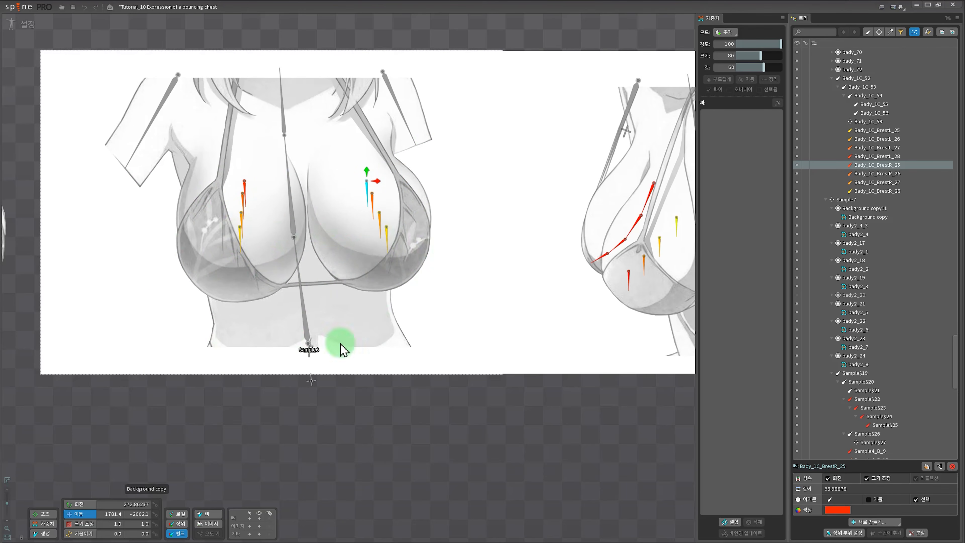
# Add a transform constraint to BrestR_28 with Bady_1C_59 as target and match its offset.
pyautogui.click(390, 246)
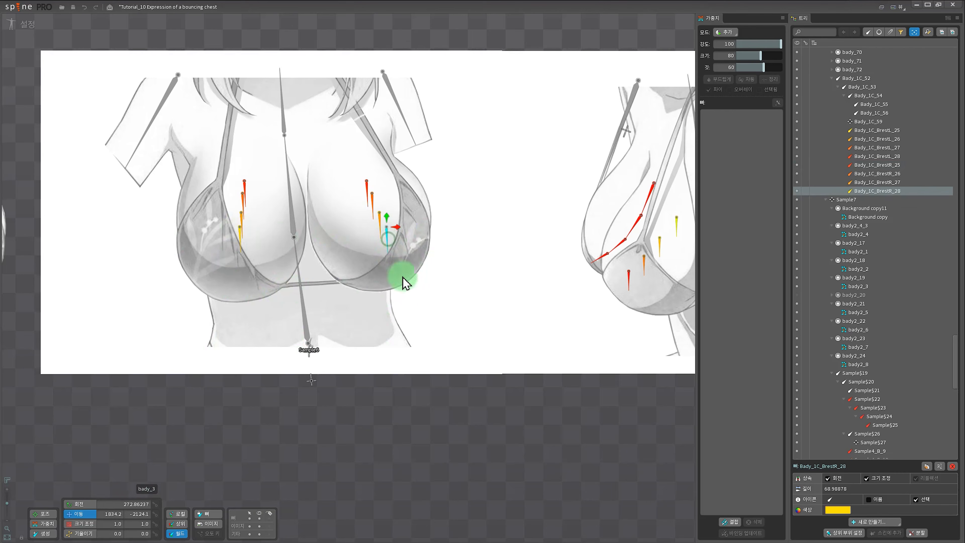
pyautogui.click(860, 522)
pyautogui.click(873, 514)
pyautogui.click(301, 385)
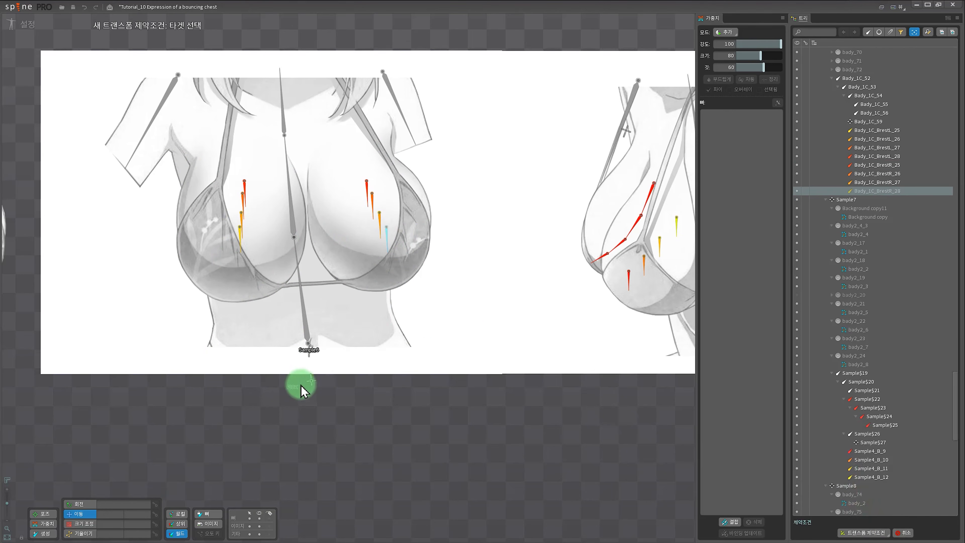
pyautogui.click(425, 365)
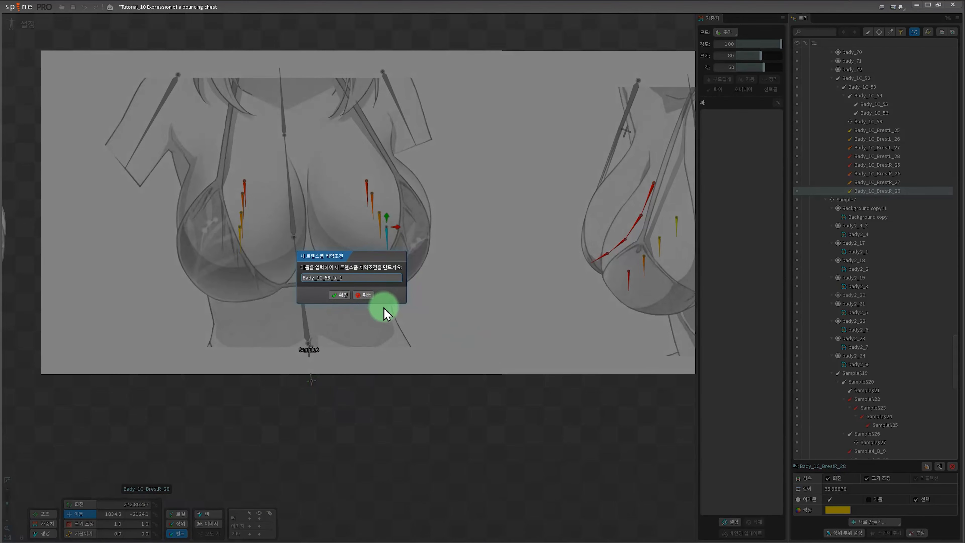
pyautogui.press('Return')
pyautogui.click(949, 433)
# Add a transform constraint to BrestL_25 with Bady_1C_59 as target.
pyautogui.click(240, 240)
pyautogui.click(874, 522)
pyautogui.click(873, 513)
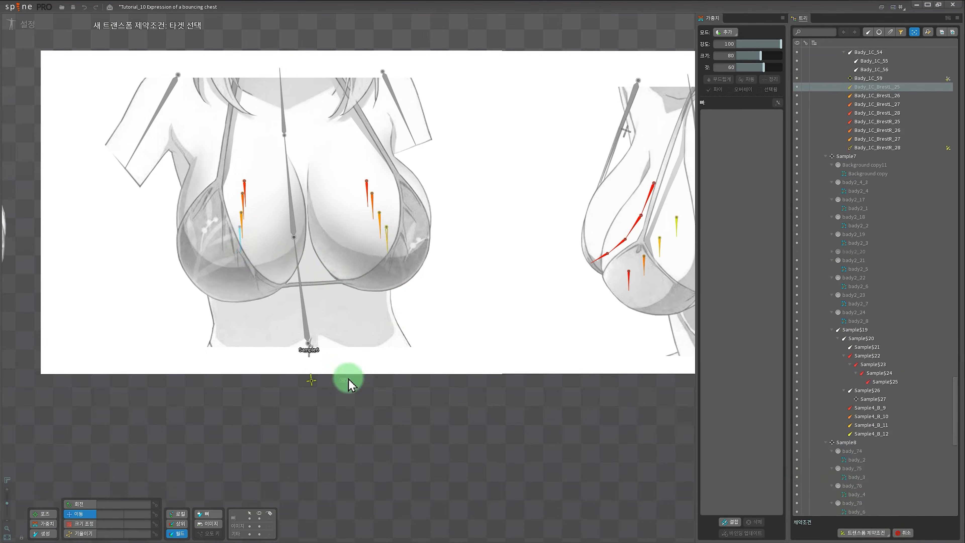
pyautogui.click(545, 387)
pyautogui.press('Return')
# Add a transform constraint to BrestR_27 targeting Bady_1C_59, with matched offset and a translate mix of 15.
pyautogui.click(379, 224)
pyautogui.click(874, 521)
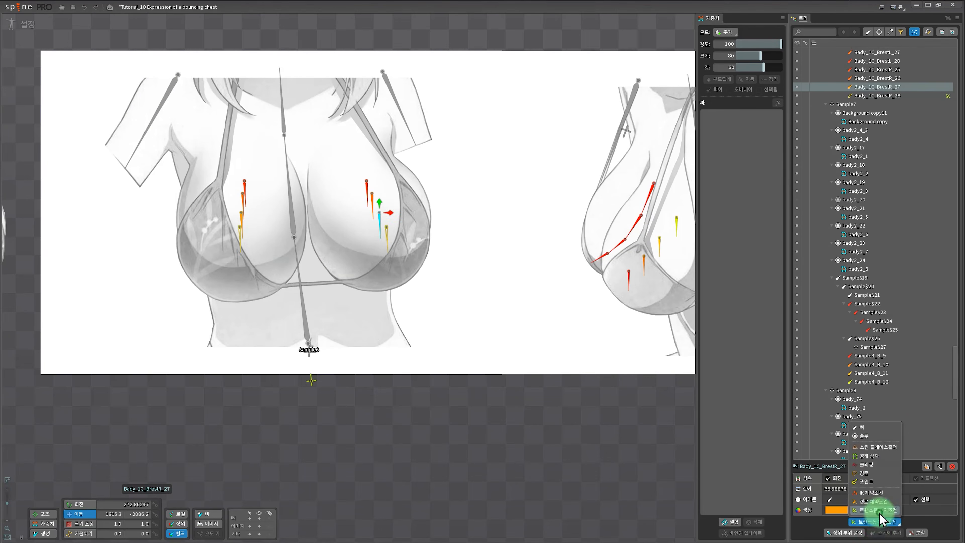
pyautogui.click(880, 510)
pyautogui.click(493, 360)
pyautogui.press('Return')
pyautogui.click(851, 513)
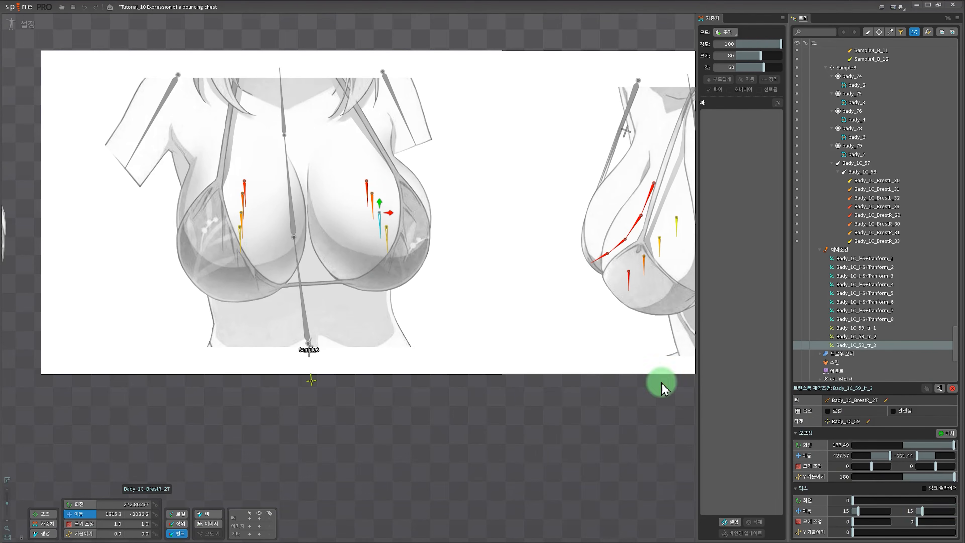
# Add a transform constraint to BrestL_26 targeting Bady_1C_59, with matched offset and a translate mix of 15.
pyautogui.click(240, 225)
pyautogui.click(874, 521)
pyautogui.click(880, 510)
pyautogui.click(330, 382)
pyautogui.press('Return')
pyautogui.click(880, 517)
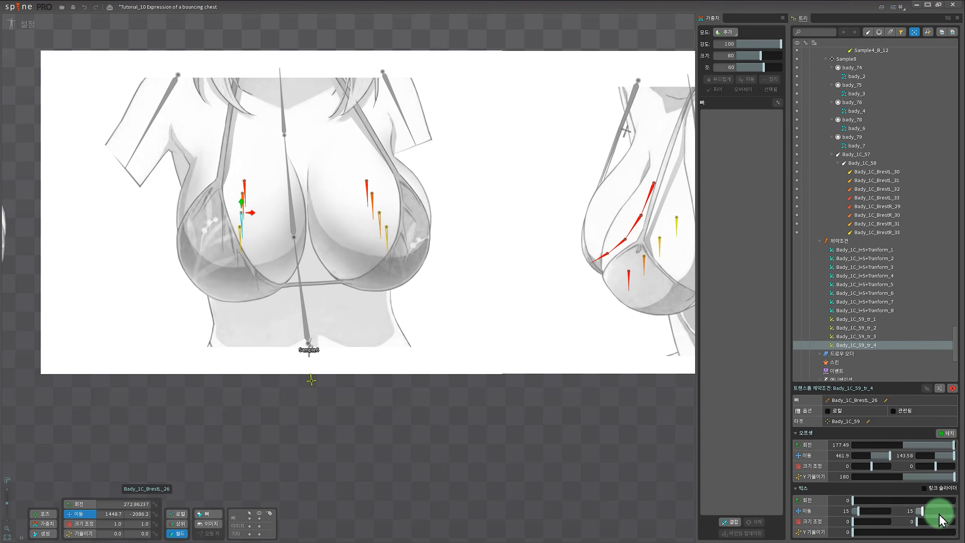
# Add a transform constraint to BrestR_26 targeting Bady_1C_59, with matched offset and a translate mix of 10.
pyautogui.click(371, 209)
pyautogui.click(874, 522)
pyautogui.click(880, 510)
pyautogui.click(474, 377)
pyautogui.press('Return')
pyautogui.click(944, 437)
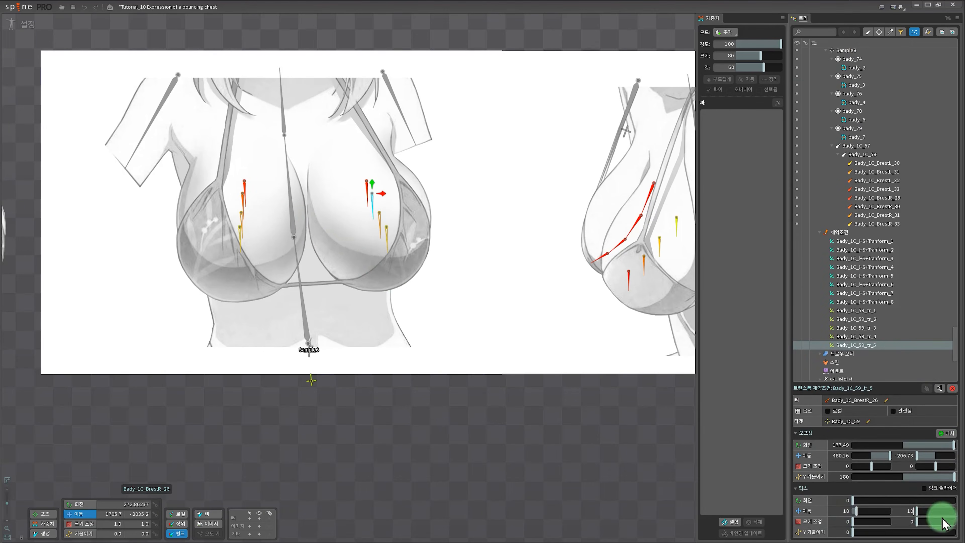
# Add a transform constraint to BrestL_27 targeting Bady_1C_59, match its offset and set its translate mix.
pyautogui.click(244, 211)
pyautogui.click(878, 522)
pyautogui.click(880, 511)
pyautogui.click(312, 381)
pyautogui.press('Return')
pyautogui.click(944, 434)
pyautogui.click(891, 512)
pyautogui.write('1')
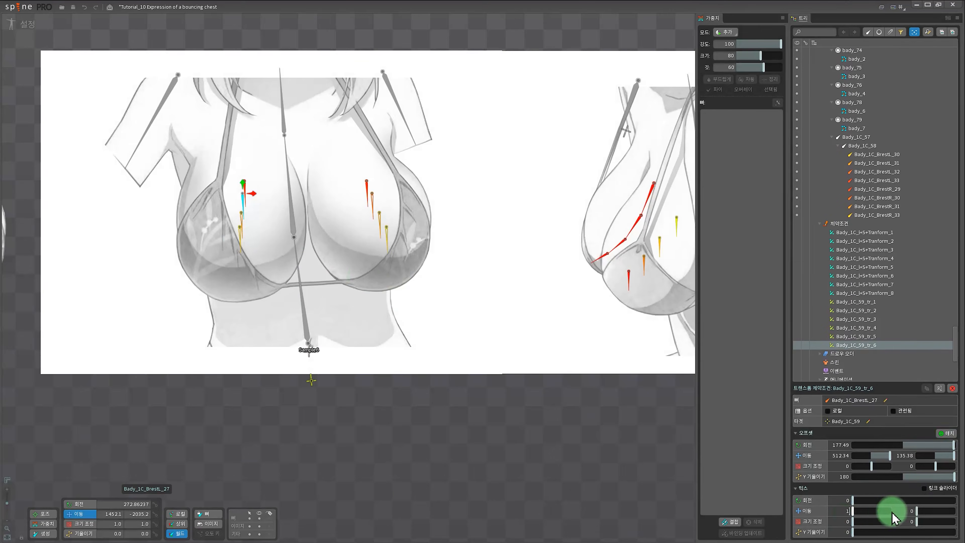
# Add a transform constraint to BrestR_25 with Bady_1C_59 as target and match its offset.
pyautogui.click(366, 192)
pyautogui.click(878, 523)
pyautogui.click(880, 511)
pyautogui.click(317, 384)
pyautogui.press('Return')
pyautogui.click(944, 434)
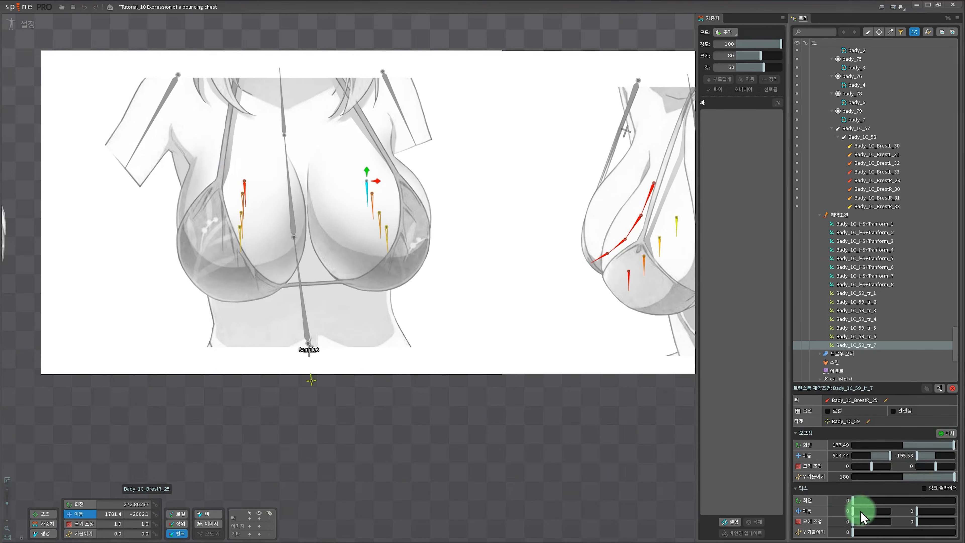
# Add a transform constraint to BrestL_28 targeting Bady_1C_59, match its offset and set its translate mix.
pyautogui.click(244, 190)
pyautogui.click(878, 522)
pyautogui.click(880, 510)
pyautogui.click(310, 382)
pyautogui.press('Return')
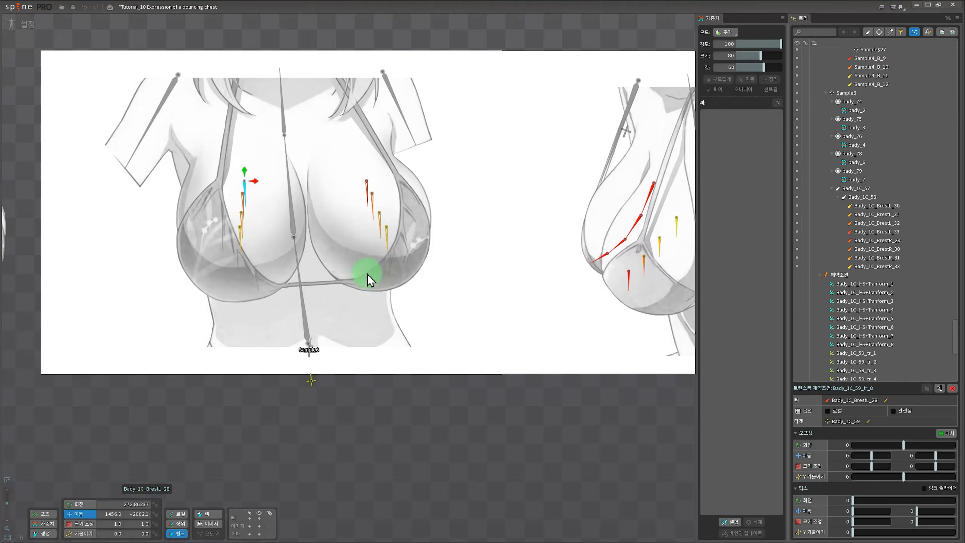
pyautogui.click(944, 435)
pyautogui.click(897, 517)
# Test the constraints by moving target bone Bady_1C_59, and play the animation in Animate mode.
pyautogui.moveTo(311, 381); pyautogui.dragTo(431, 421)
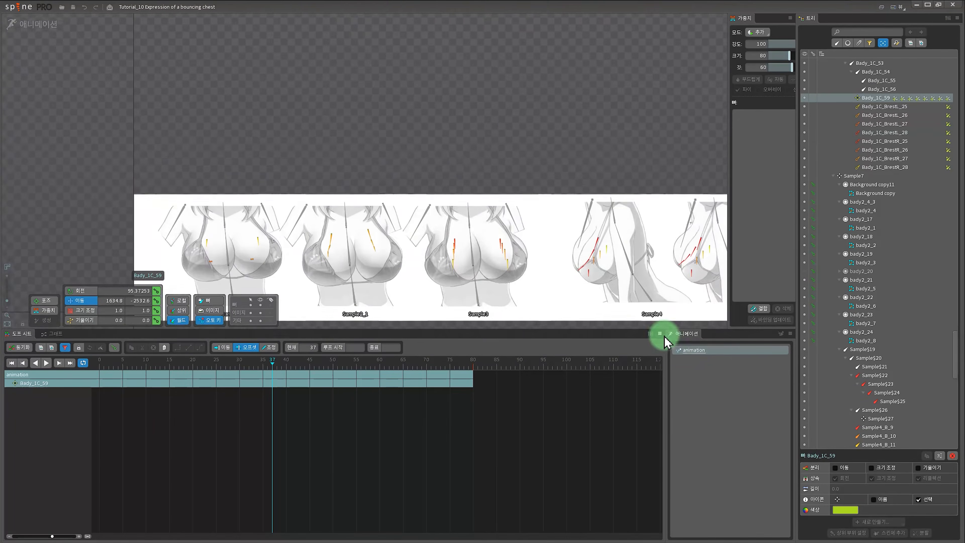
pyautogui.press('space')
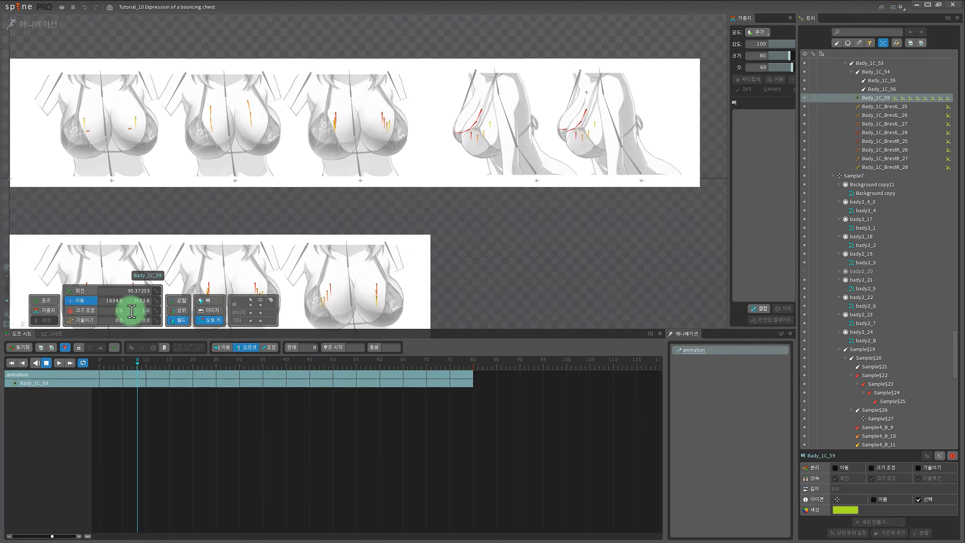